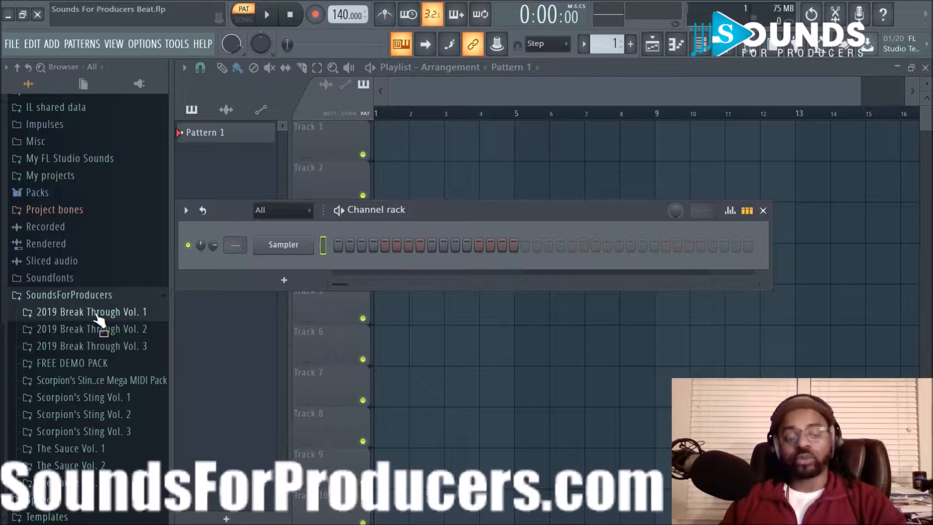
- Reposition the Channel rack slightly over the playlist
left_click(78, 311)
left_click(78, 311)
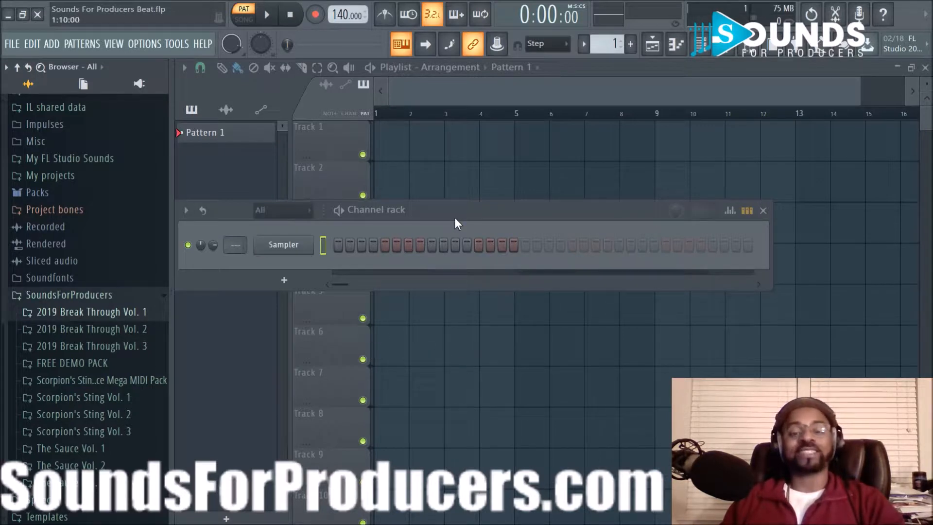
left_click_drag(455, 219, 489, 214)
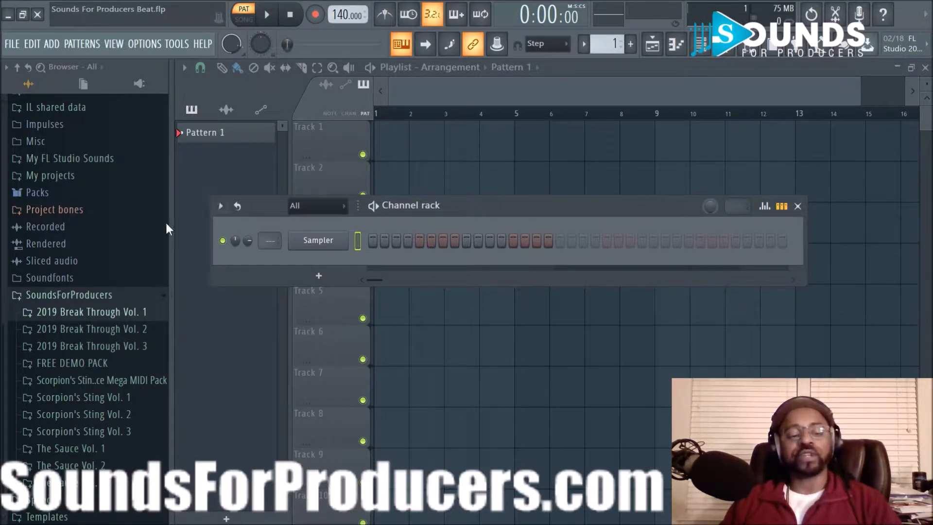
- Audition Piano Loop 1 109bpm and Piano Loop 2 140bpm from the Keys folder of 2019 Break Through Vol. 1
left_click(91, 314)
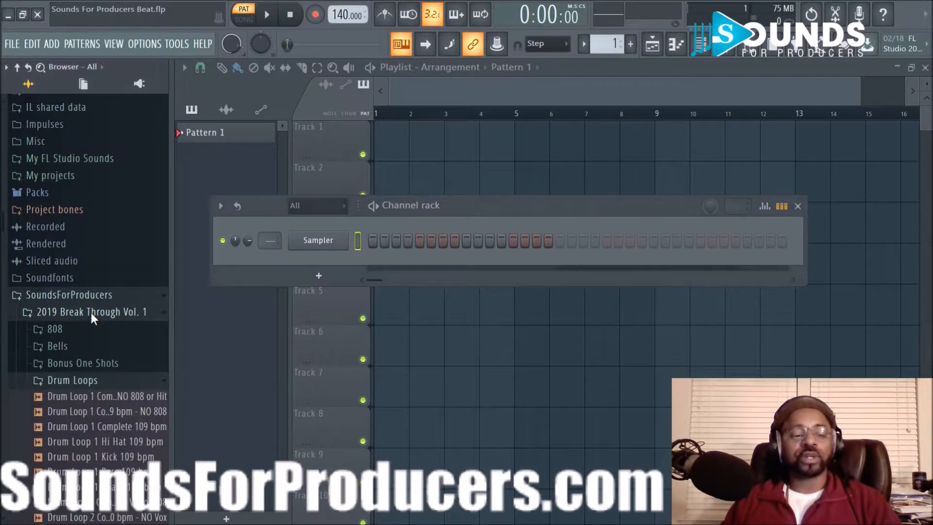
left_click(82, 382)
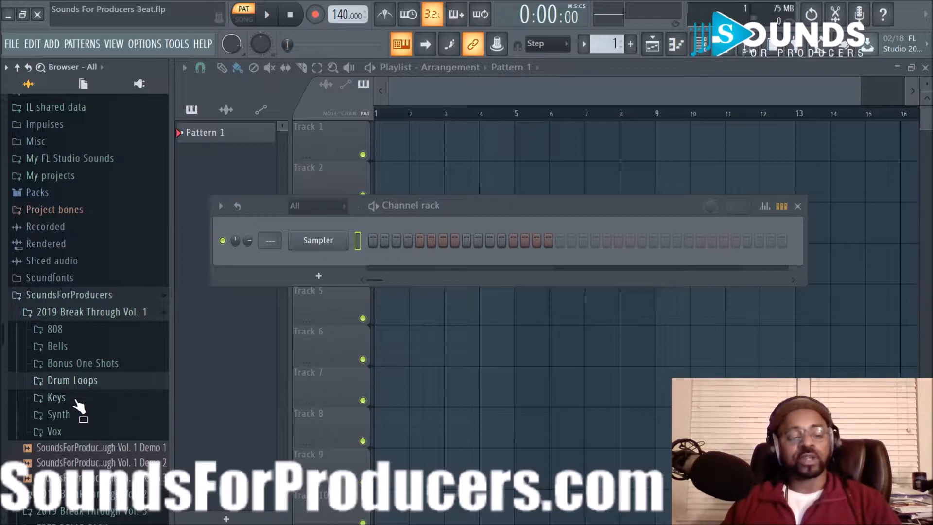
left_click(58, 398)
left_click(101, 432)
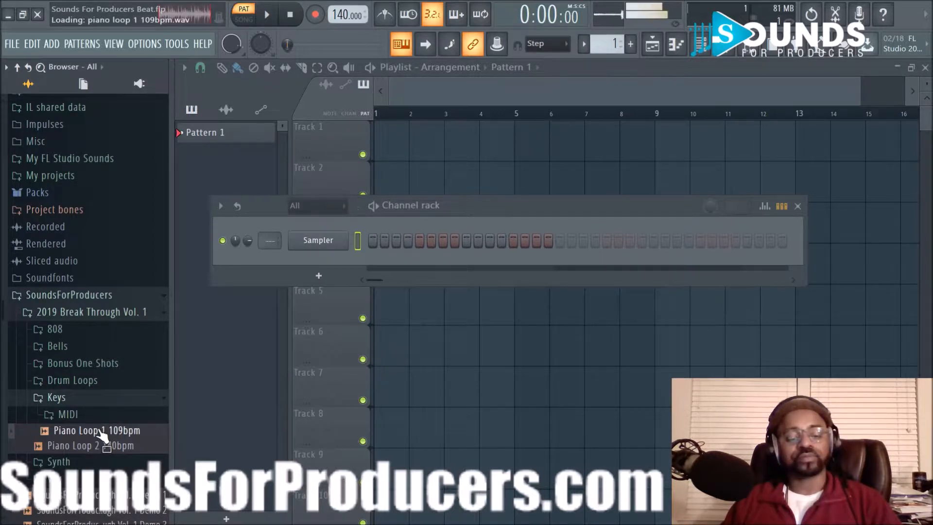
left_click(100, 446)
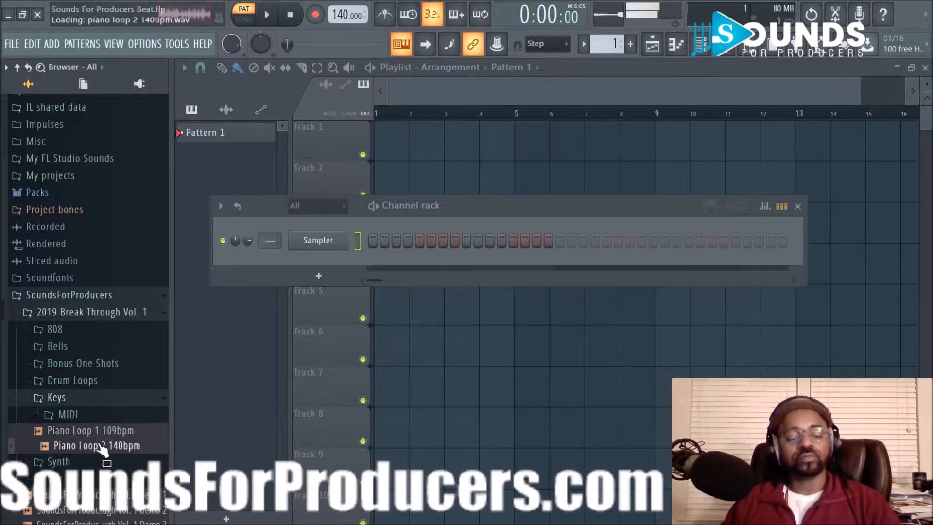
left_click(99, 432)
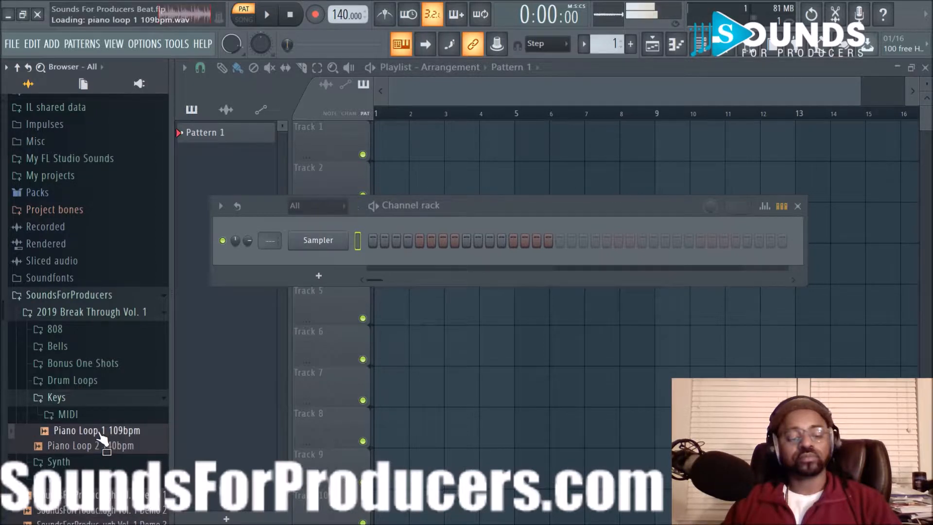
- Audition Synth Loop 1, 2 and 3 from the pack's Synth folder
left_click(86, 462)
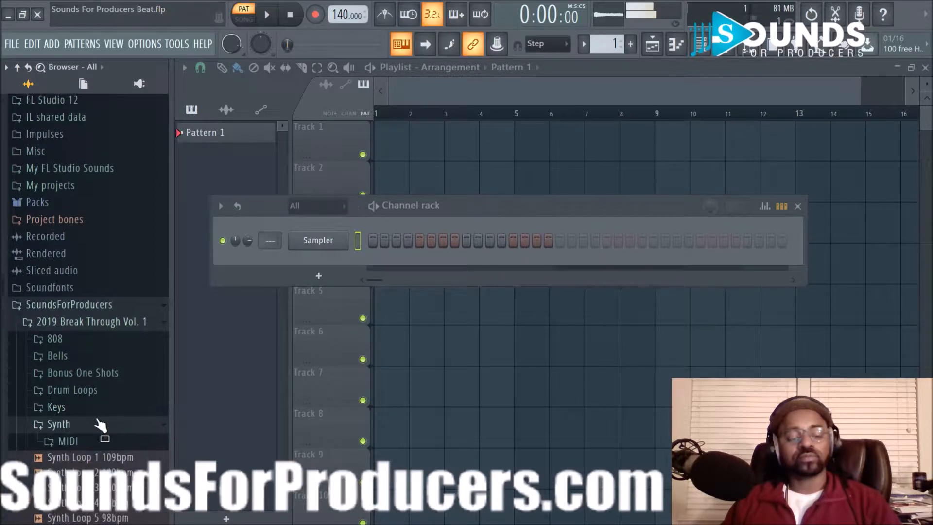
left_click(99, 368)
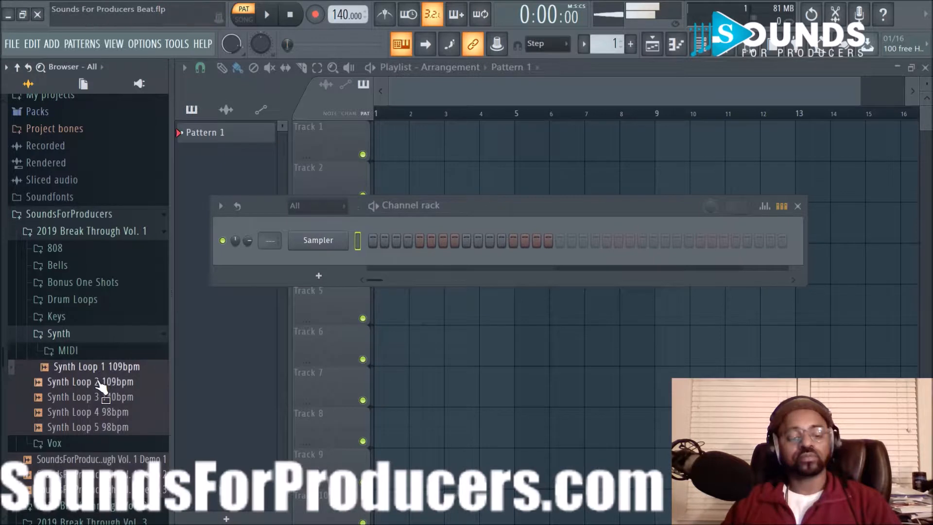
left_click(99, 384)
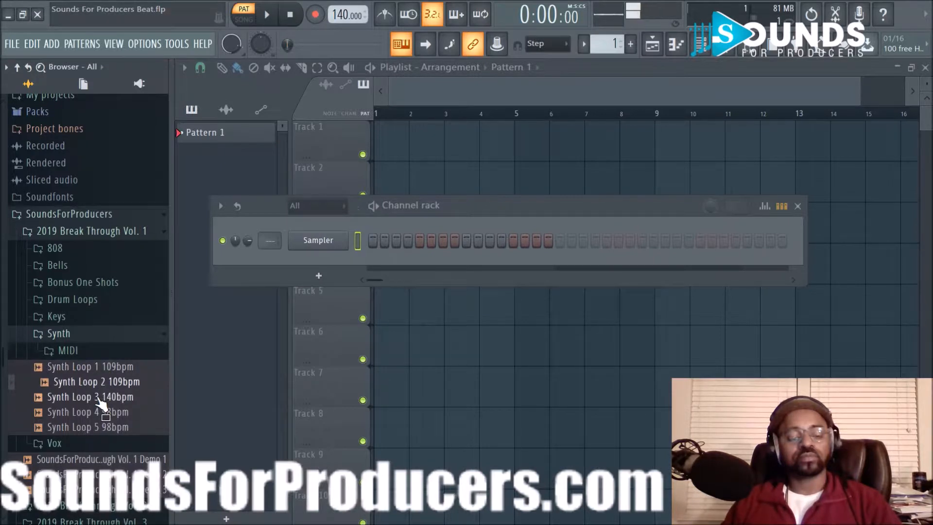
left_click(98, 397)
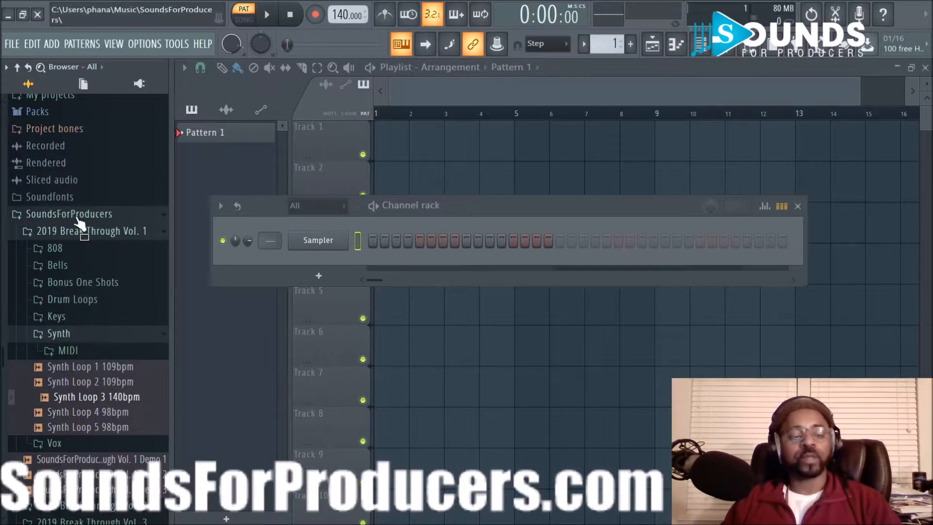
- Listen to Synth Loop 3 140bpm again and expand the Synth folder's MIDI subfolder
left_click(81, 351)
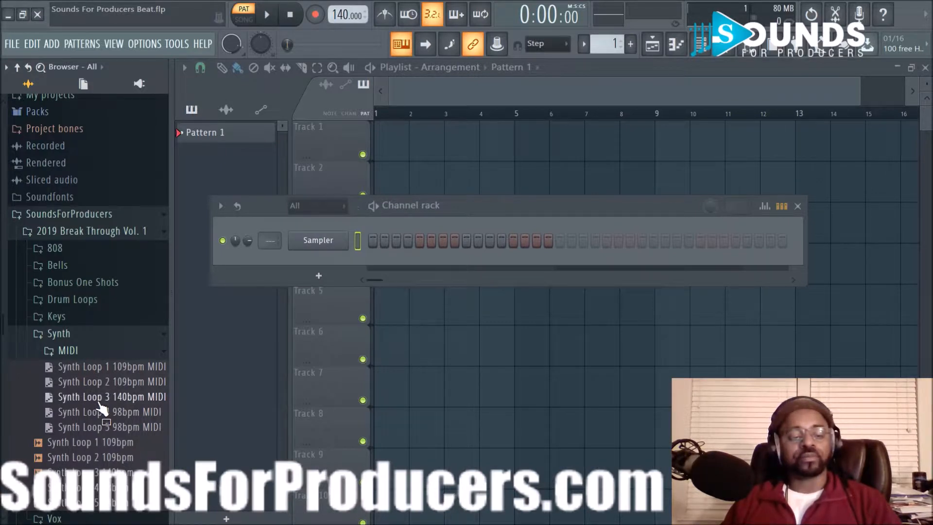
left_click(91, 350)
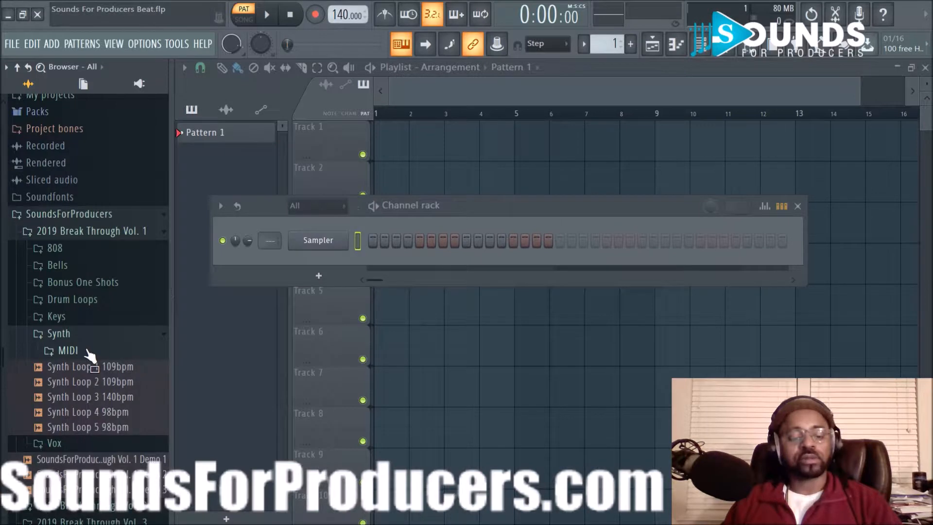
left_click(92, 397)
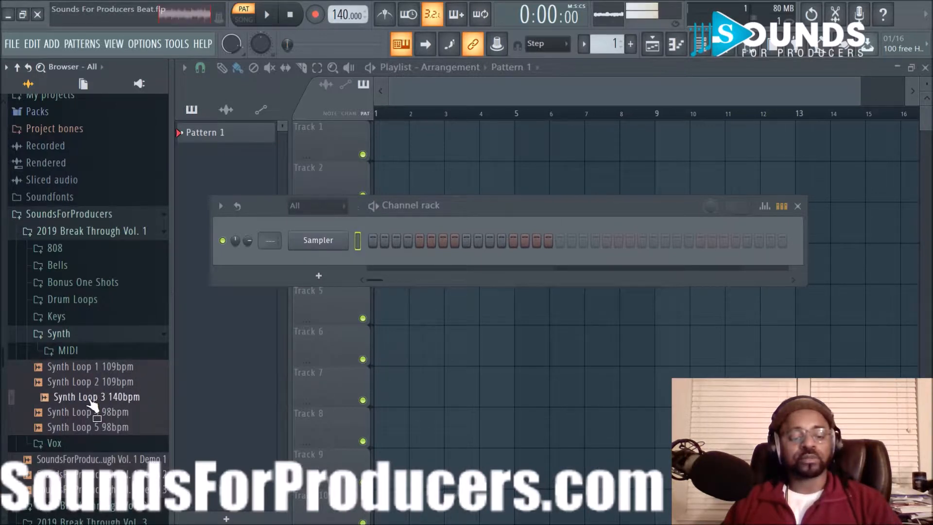
left_click(92, 352)
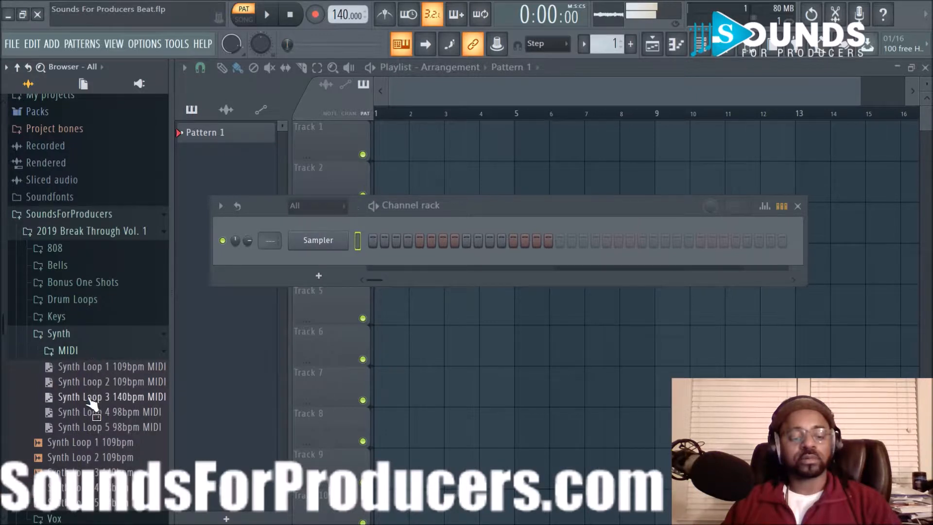
- Replace the Sampler channel with the reFX Nexus instrument
left_click_drag(92, 404, 319, 248)
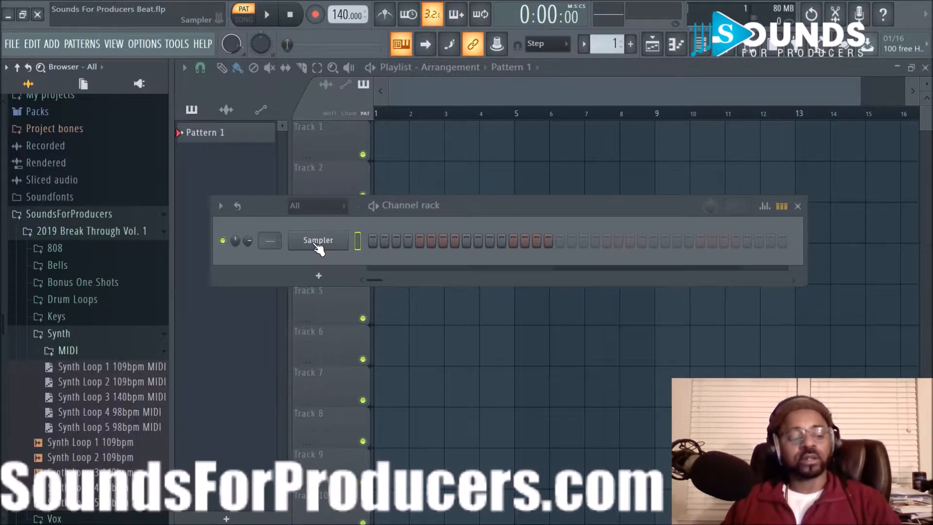
right_click(313, 242)
mouse_move(393, 352)
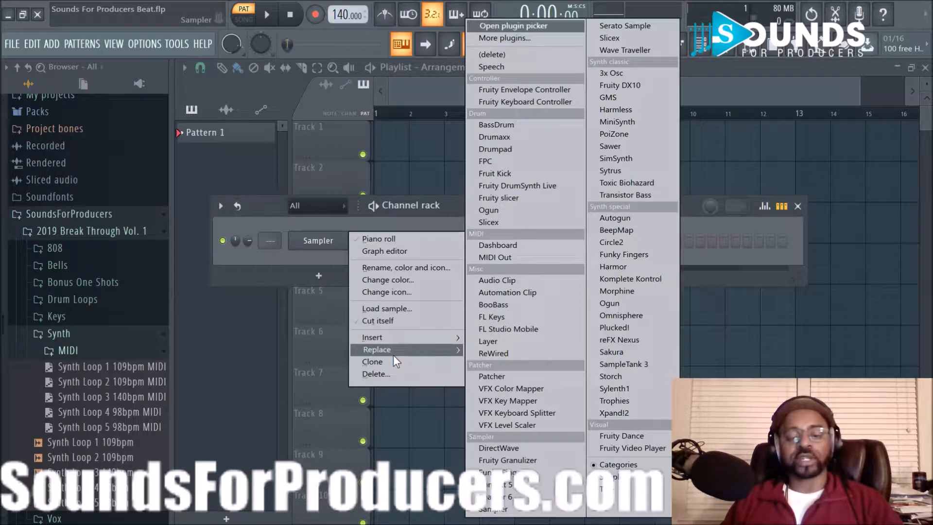
left_click(614, 343)
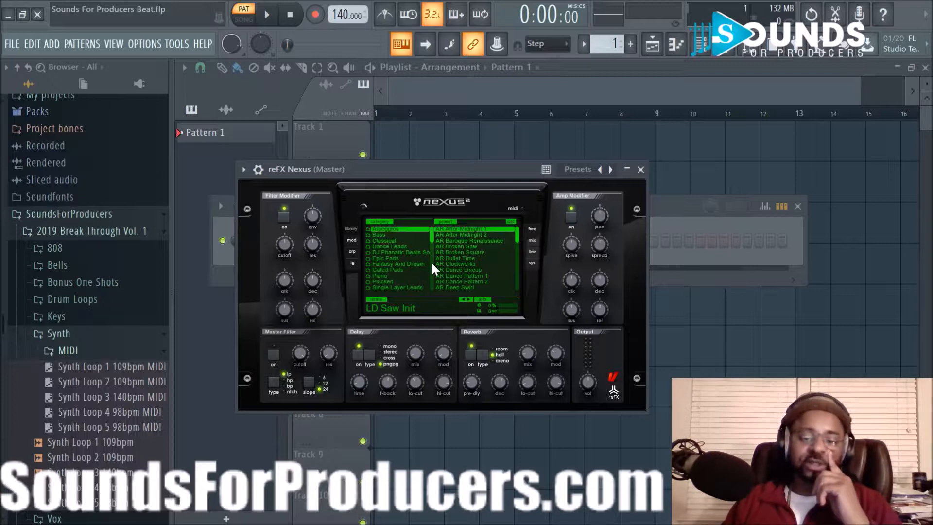
- Load the LD Amigo preset from the XP Psytrance category in Nexus
scroll(409, 252, "down", 4)
scroll(408, 252, "down", 3)
scroll(406, 245, "down", 2)
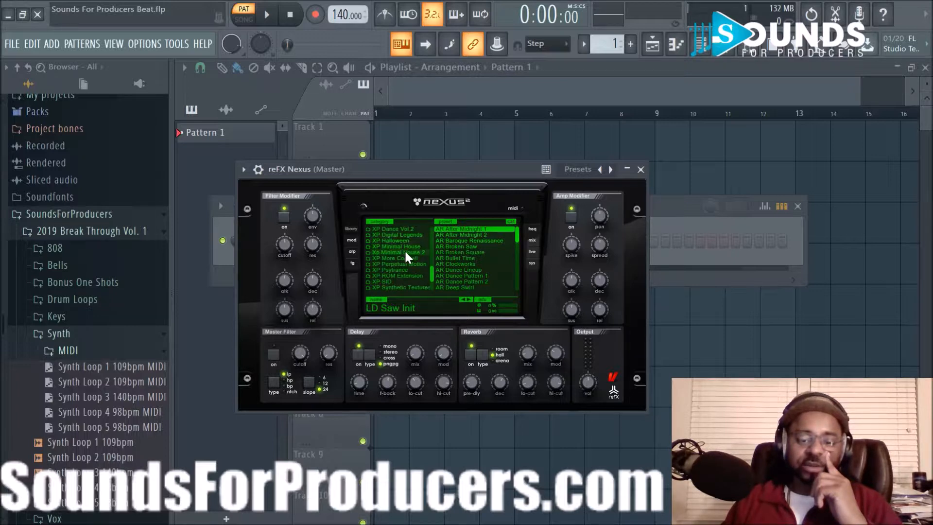
left_click(403, 269)
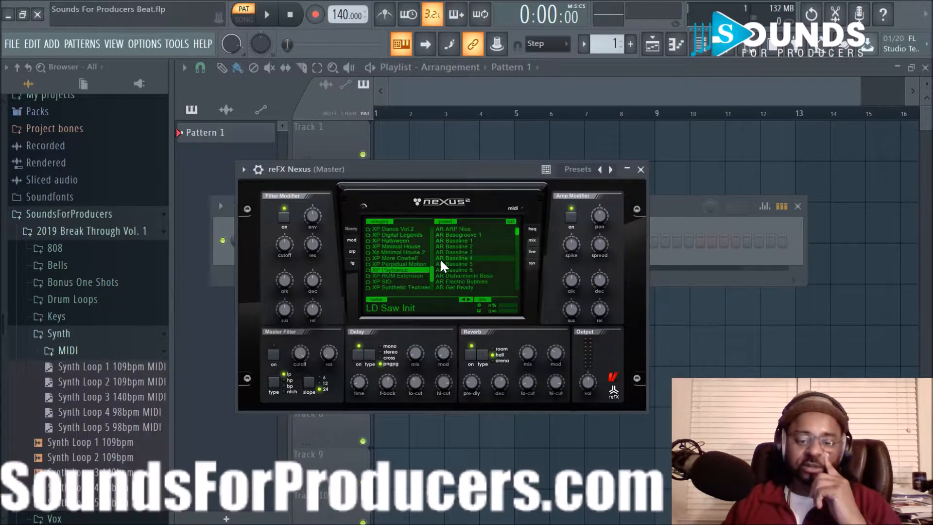
scroll(436, 272, "down", 6)
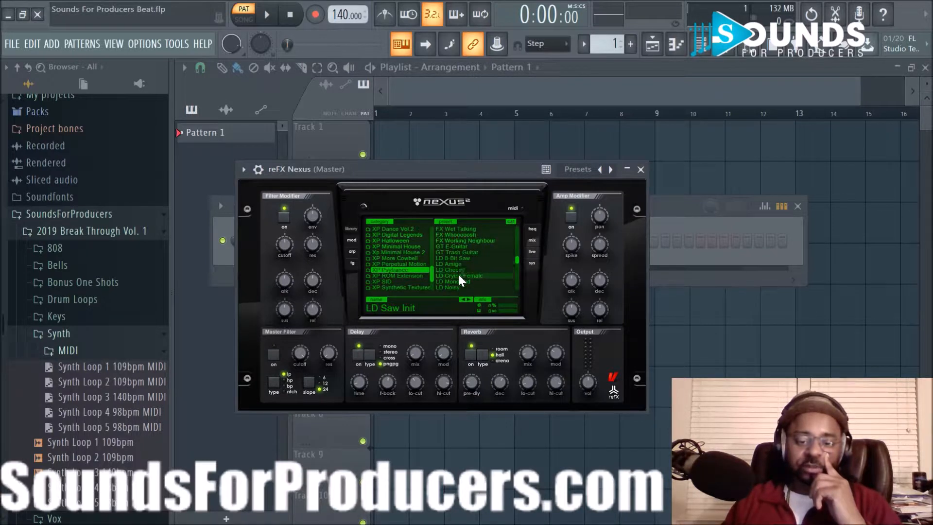
left_click(460, 265)
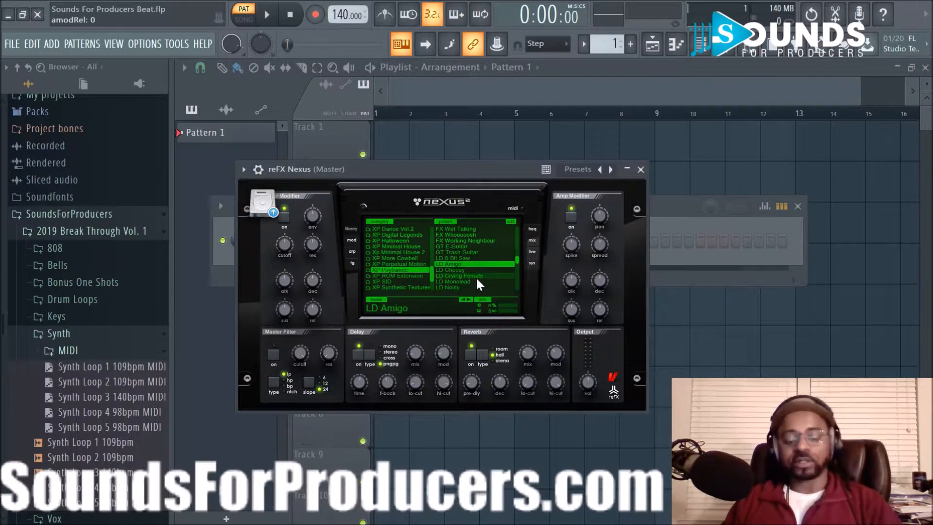
- Play test notes on LD Amigo, try the following preset, LD Cheesy, and close the Nexus window
key("b")
key("n")
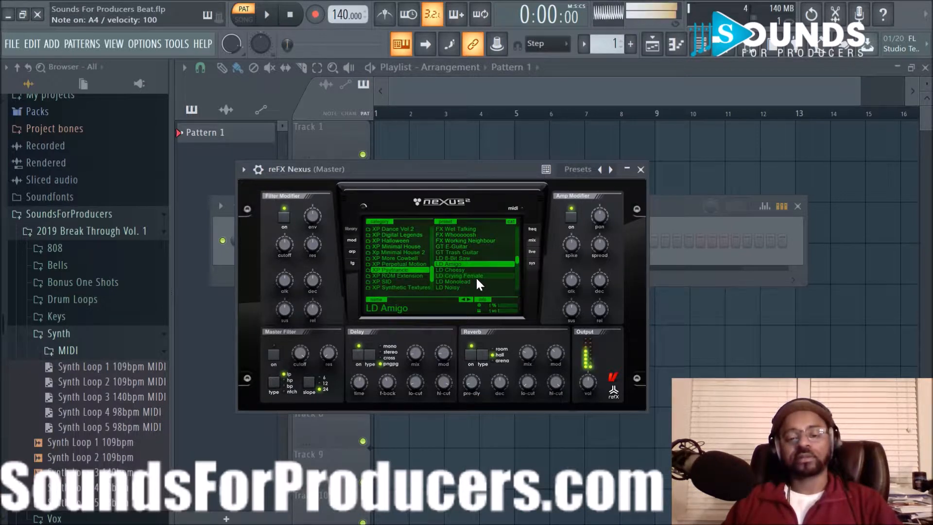
key("m")
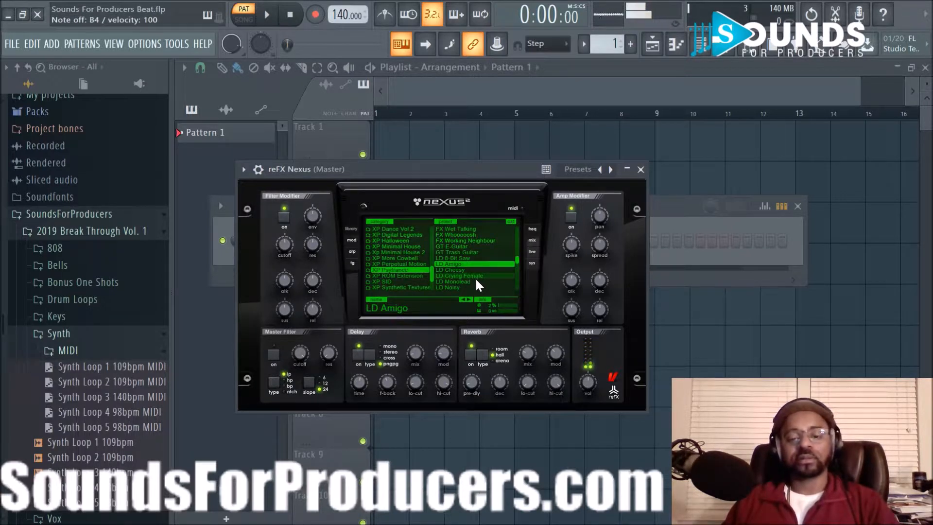
left_click(470, 298)
key("v")
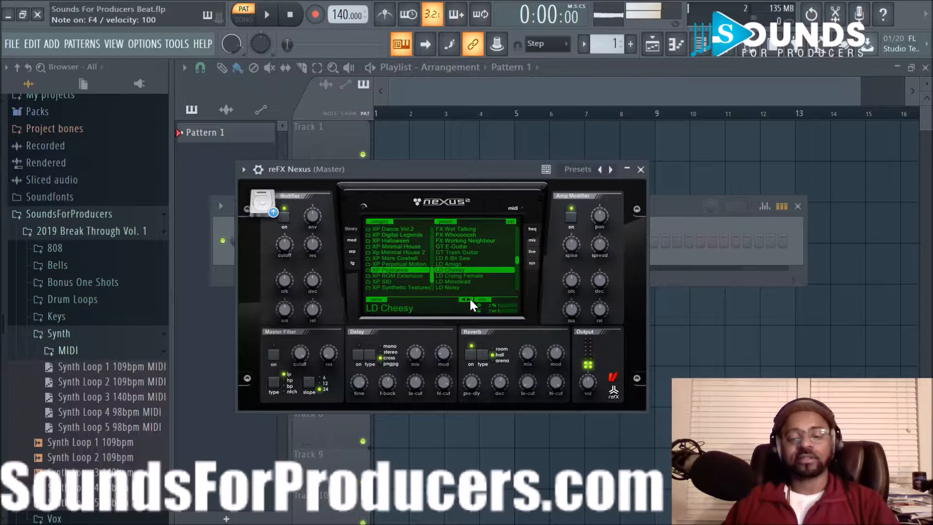
left_click(641, 169)
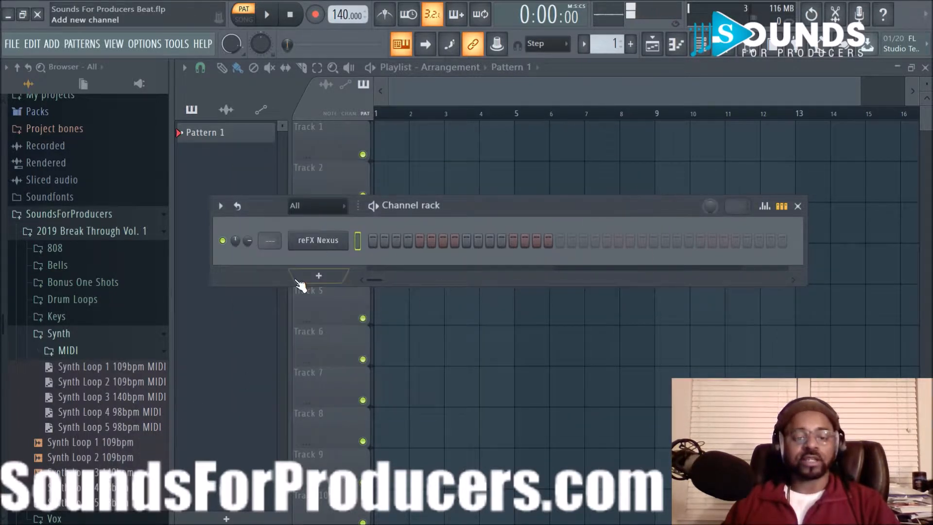
- Hide the Channel rack's step sequencer and load the Synth Loop 3 140bpm MIDI file onto the reFX Nexus channel
left_click(764, 206)
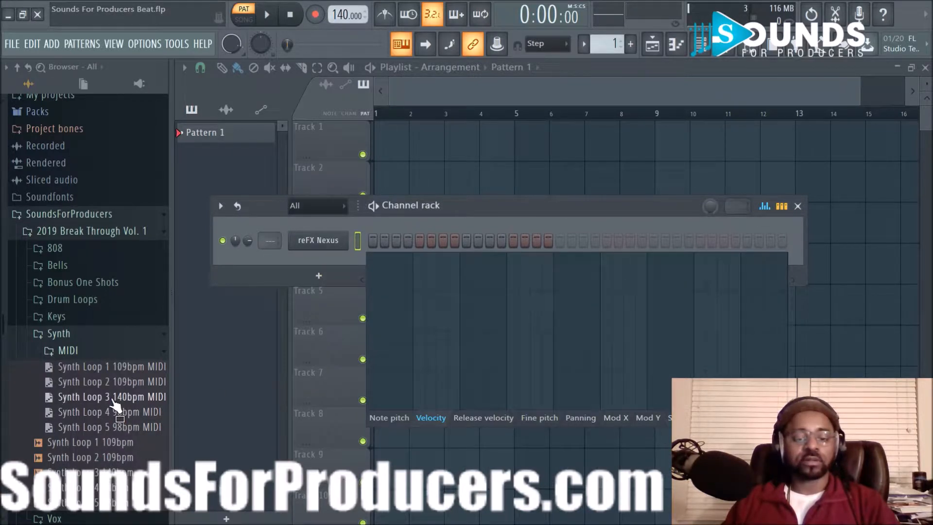
left_click(768, 209)
left_click(781, 207)
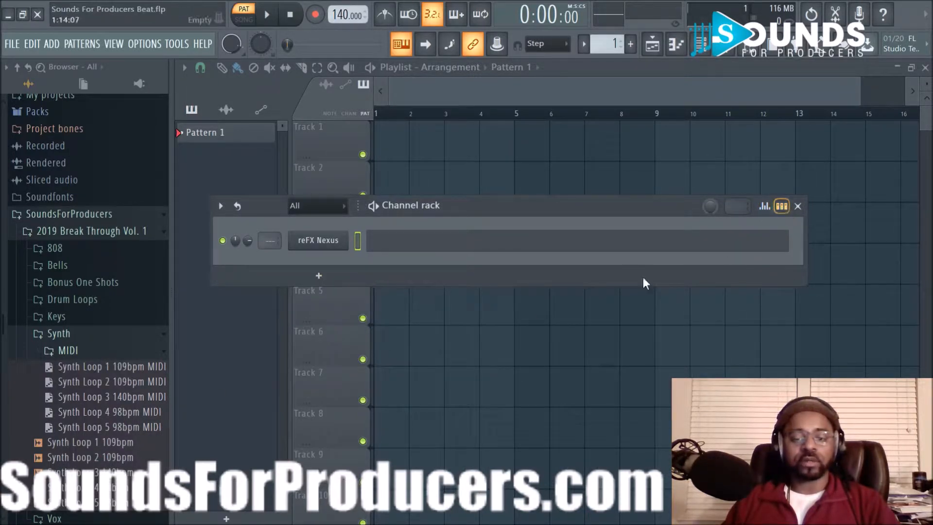
left_click_drag(104, 397, 332, 244)
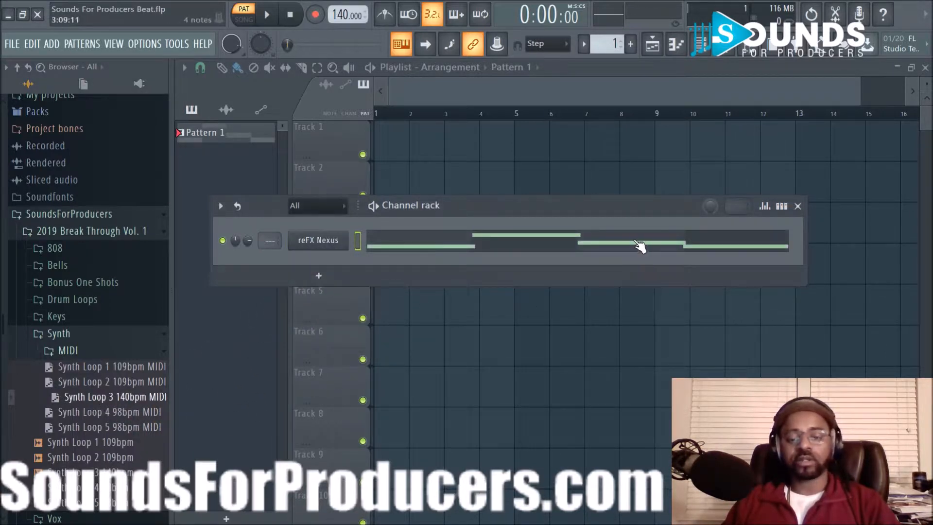
- Play the pattern and audition the Nexus lead presets one after another up to LD Supersaw
left_click(267, 15)
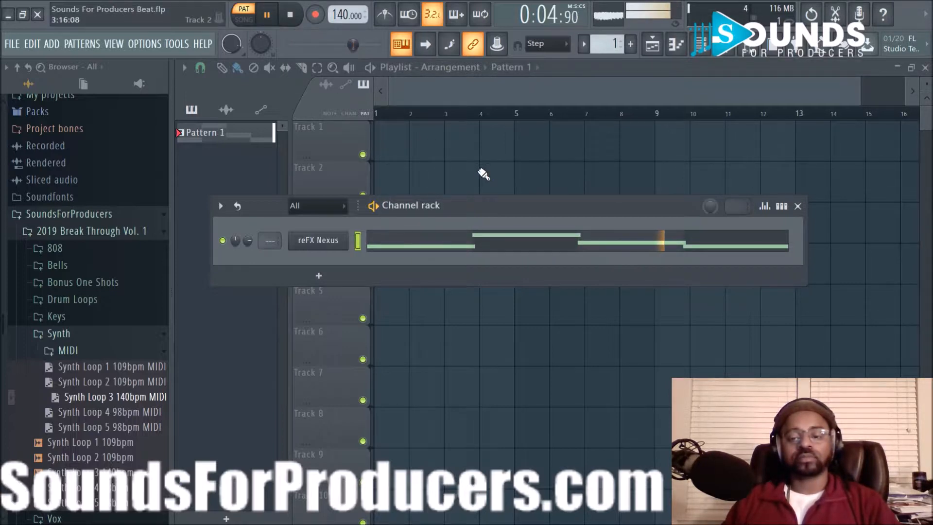
left_click(320, 241)
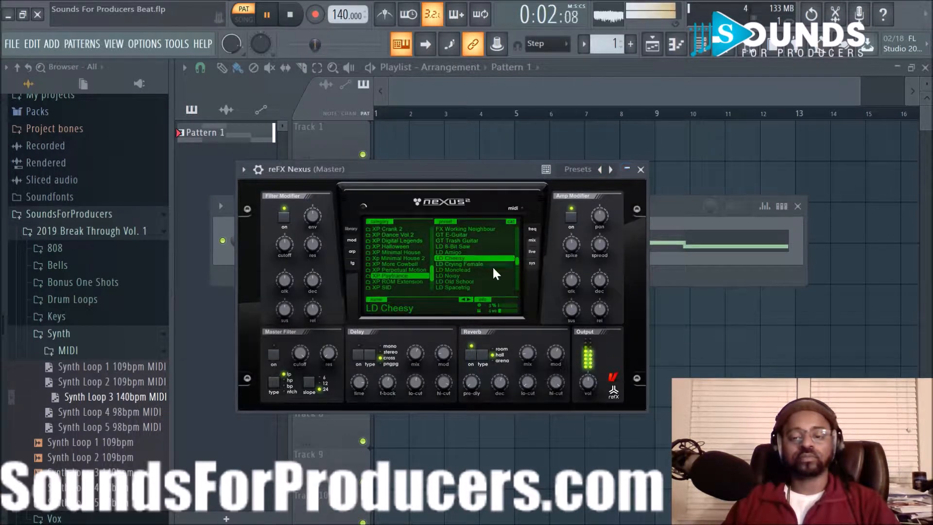
left_click(469, 300)
left_click(468, 299)
left_click(469, 299)
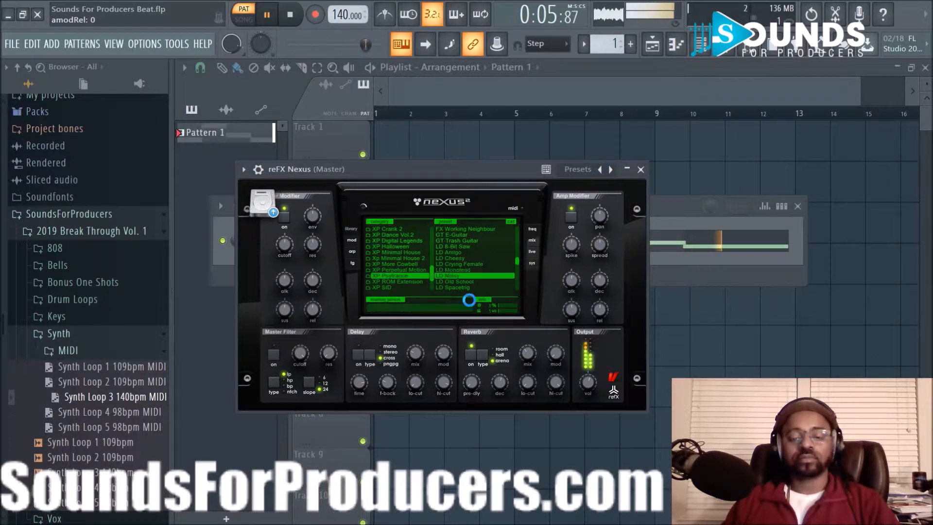
left_click(468, 300)
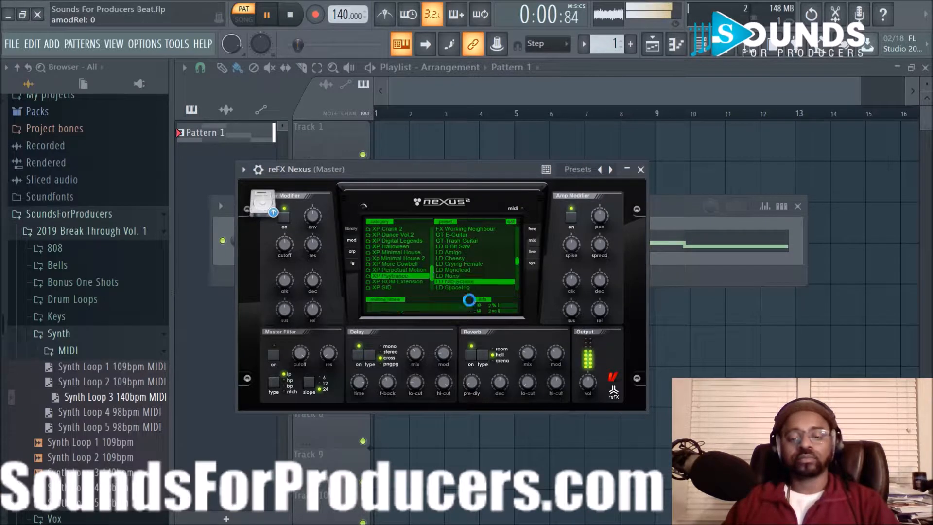
left_click(469, 299)
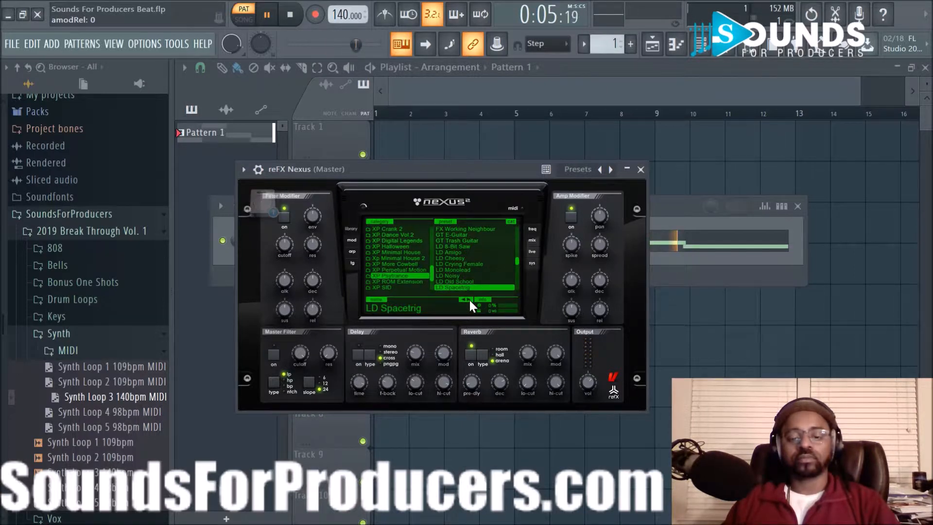
left_click(468, 298)
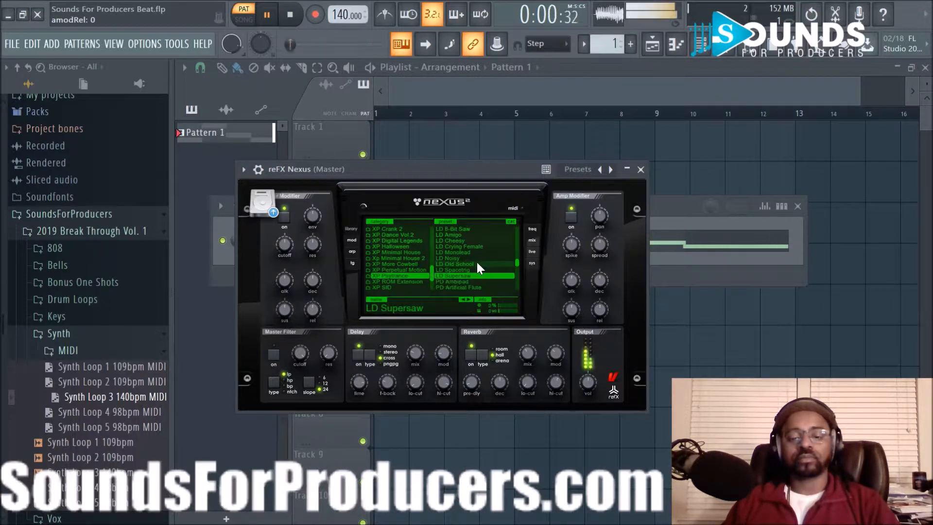
- Audition the Nexus pad presets one after another from PD Ambipad to PD Big Fly, and stop playback
left_click(469, 300)
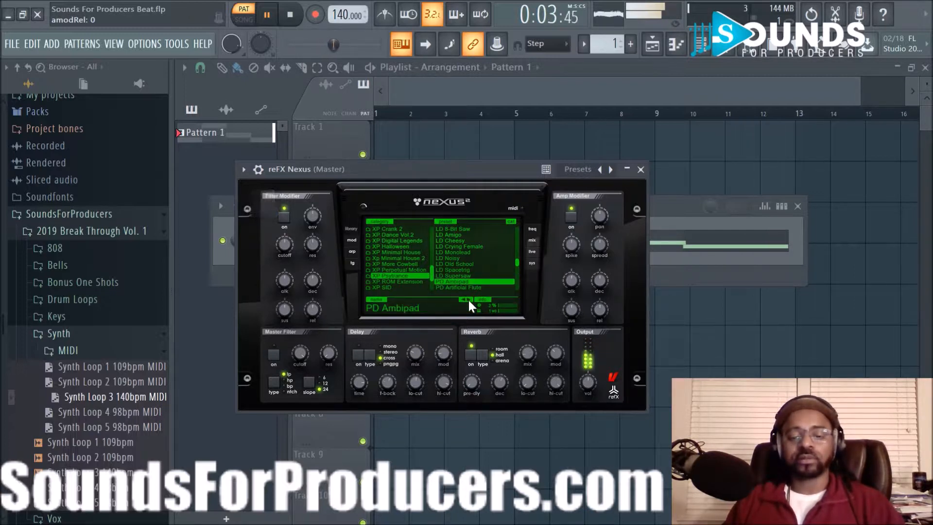
left_click(468, 300)
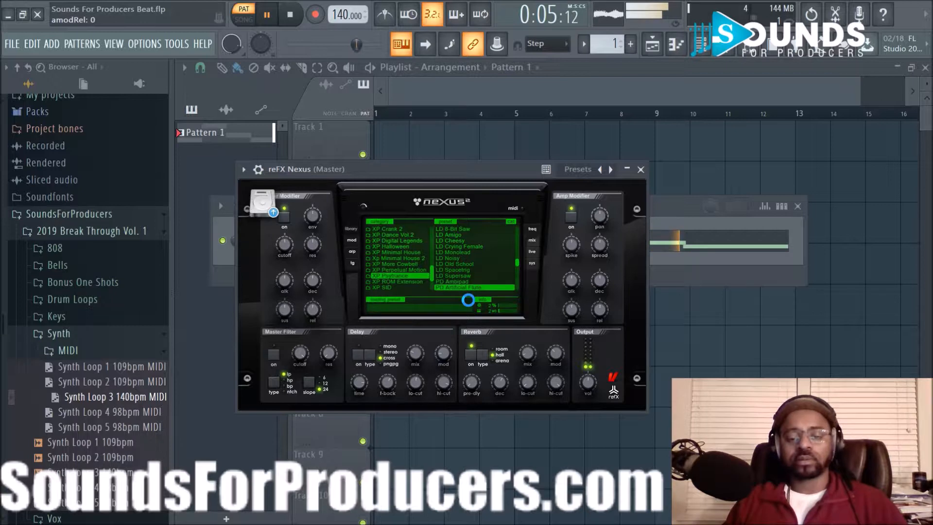
left_click(468, 300)
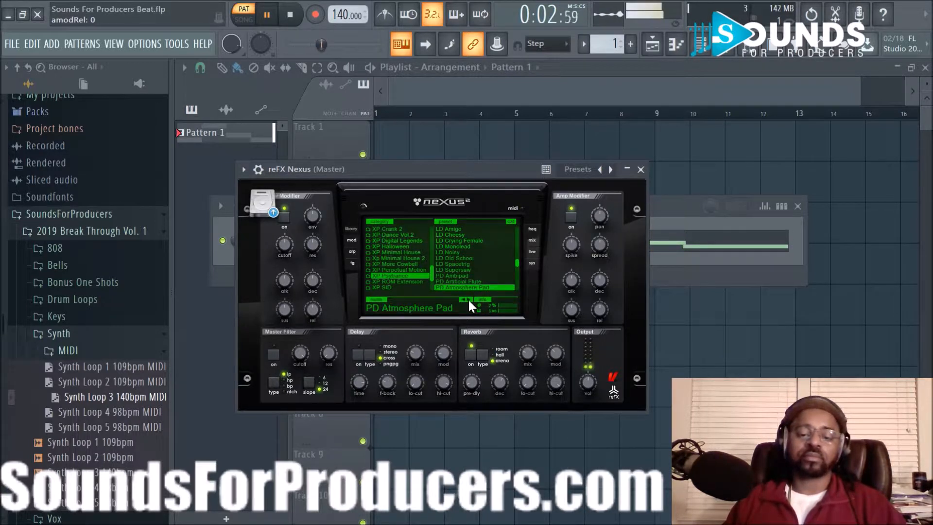
left_click(468, 300)
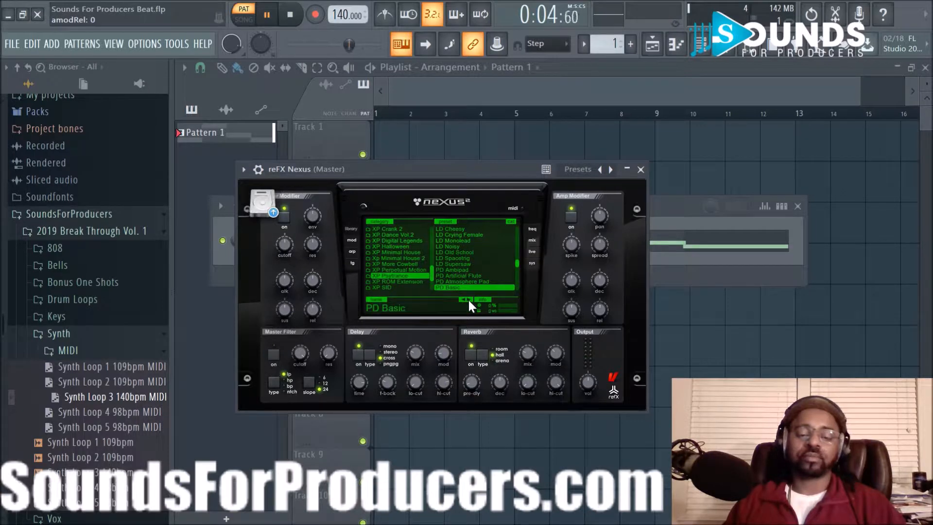
left_click(468, 300)
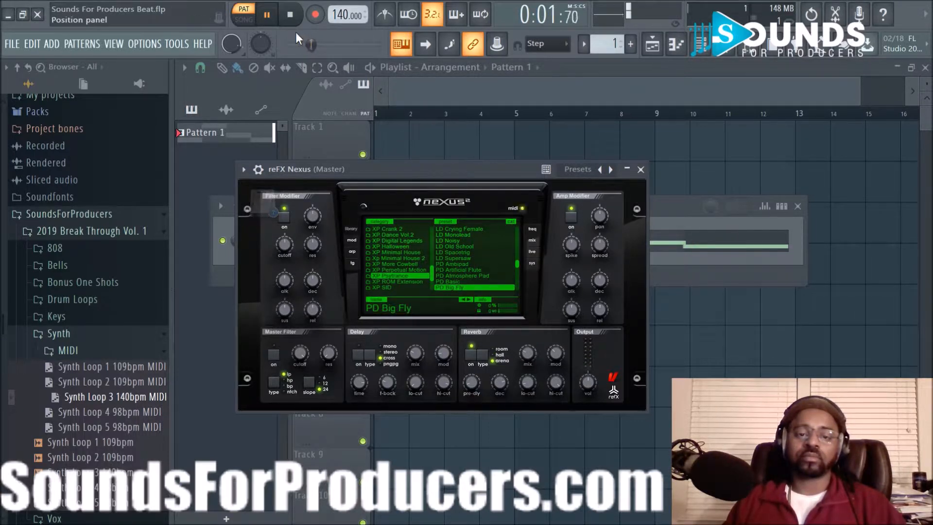
key("space")
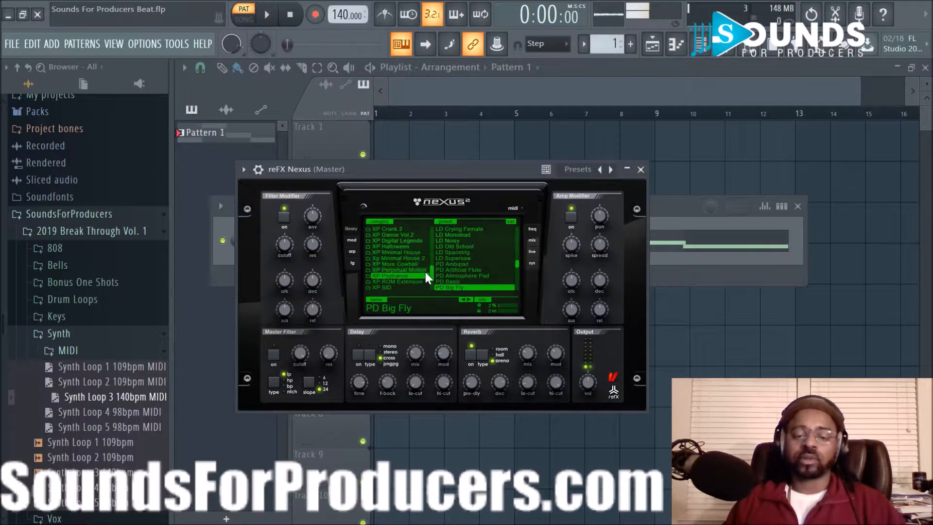
- Load the LP [HPL2] Art of War v2 preset from the XP Christmas 2018 category in Nexus
scroll(424, 267, "down", 1)
scroll(425, 272, "down", 1)
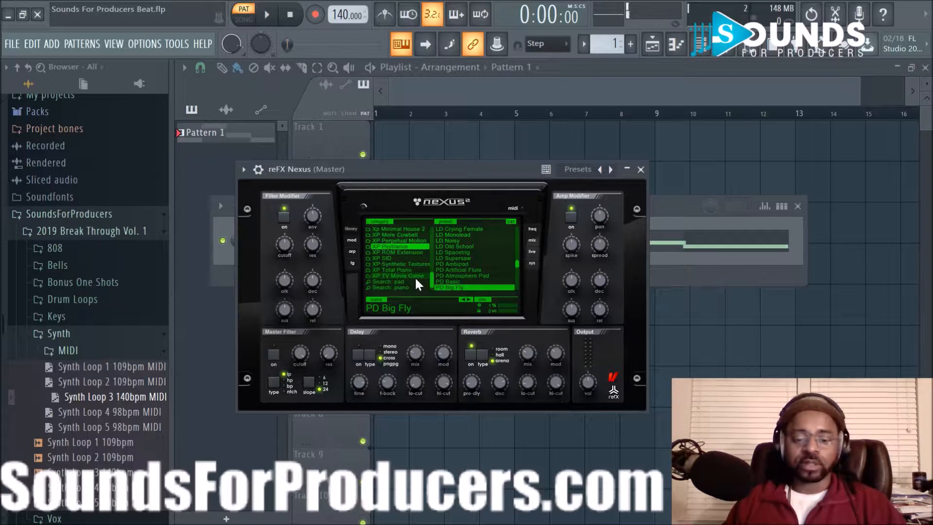
scroll(415, 276, "up", 5)
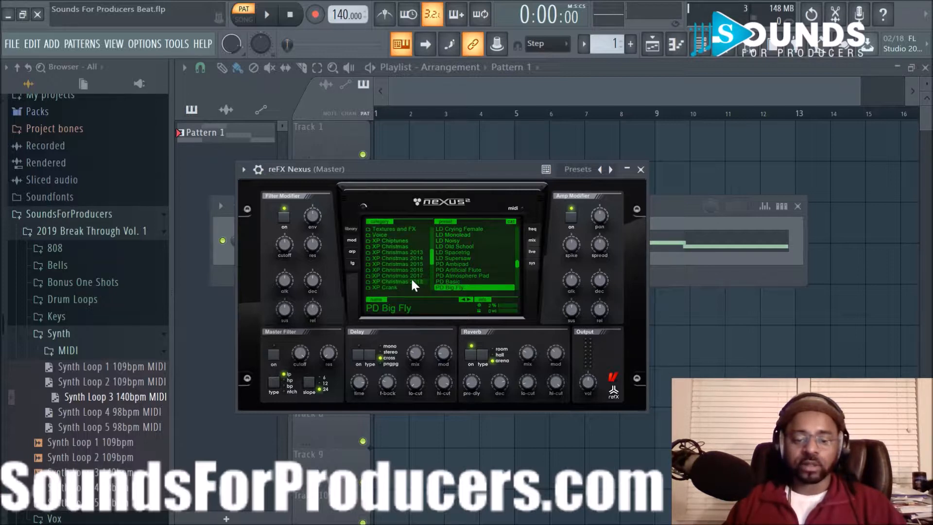
left_click(411, 280)
scroll(457, 254, "down", 6)
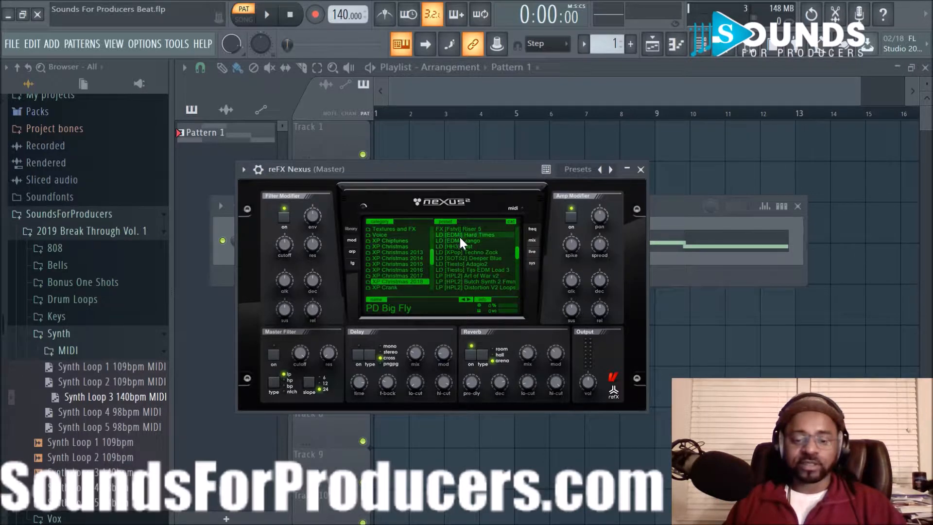
left_click(482, 275)
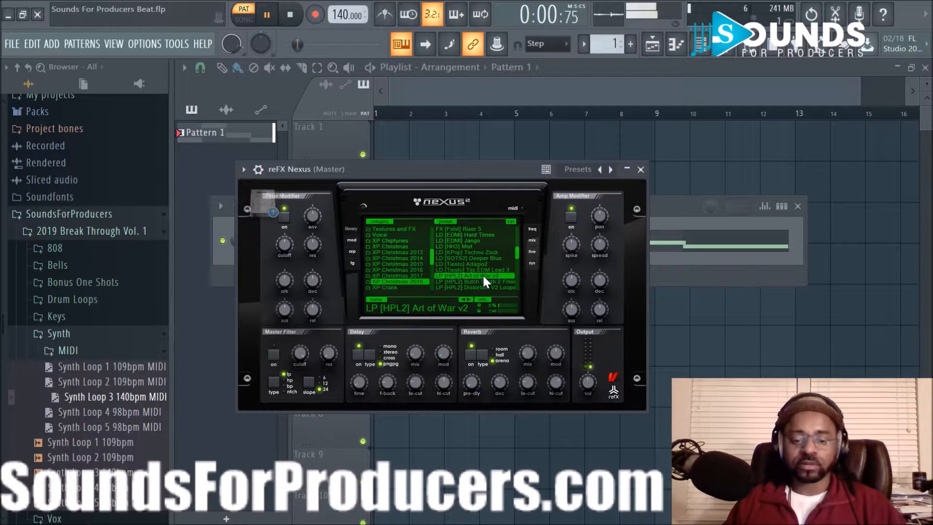
- Look through the remaining presets of the XP Christmas 2018 category for another sound
scroll(483, 275, "down", 3)
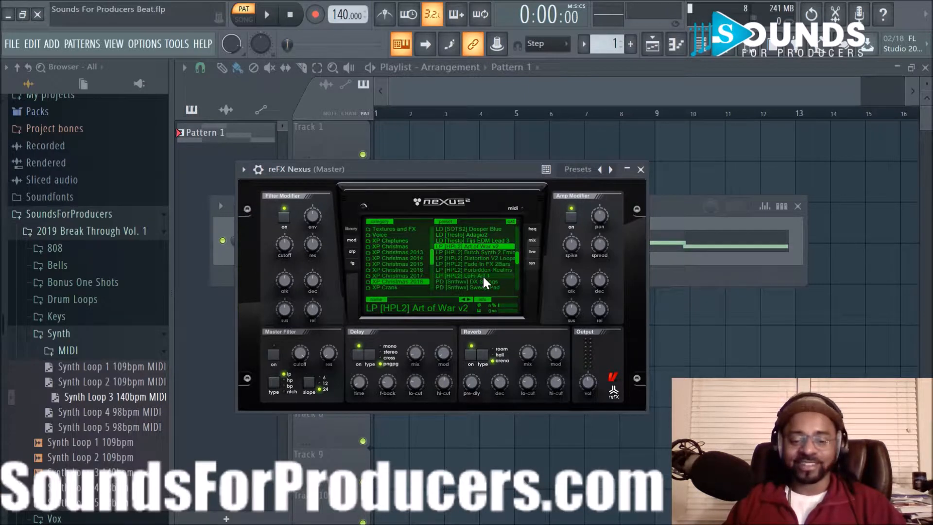
left_click(399, 283)
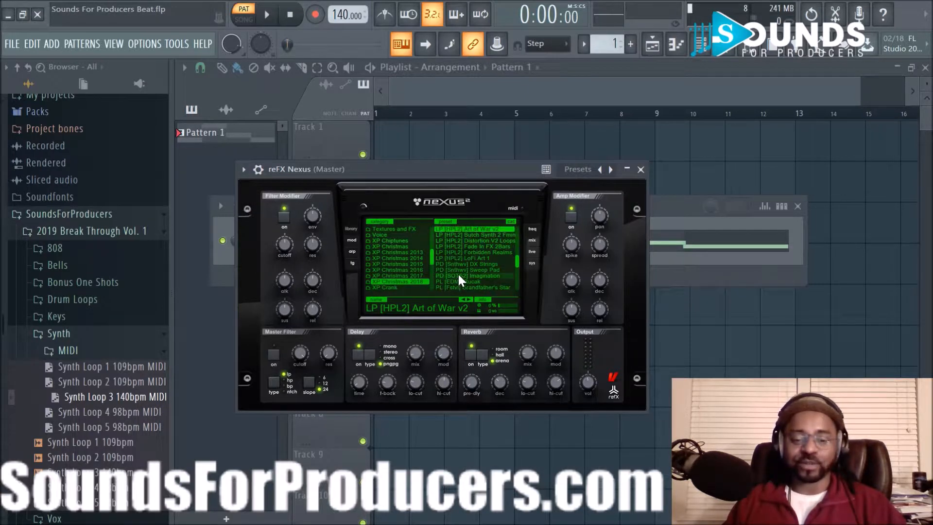
scroll(465, 258, "down", 4)
scroll(464, 258, "down", 3)
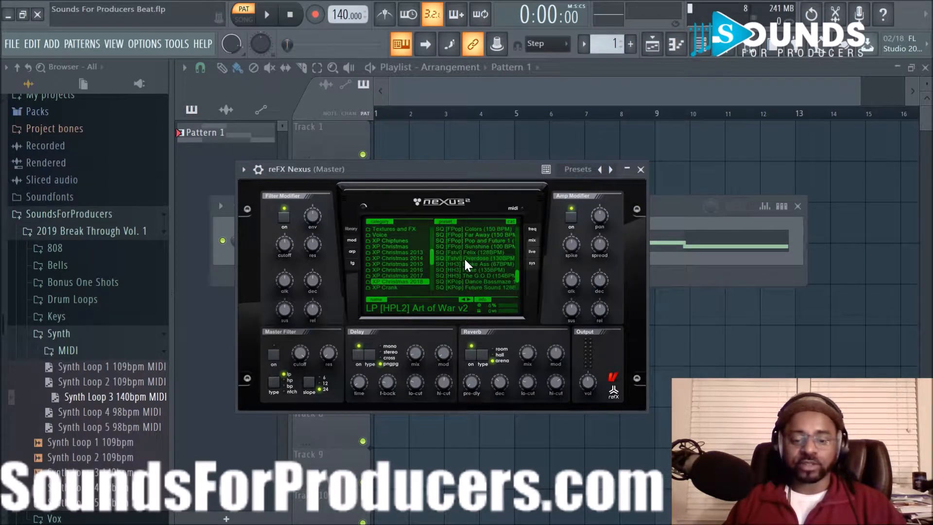
scroll(397, 274, "down", 3)
scroll(397, 275, "down", 2)
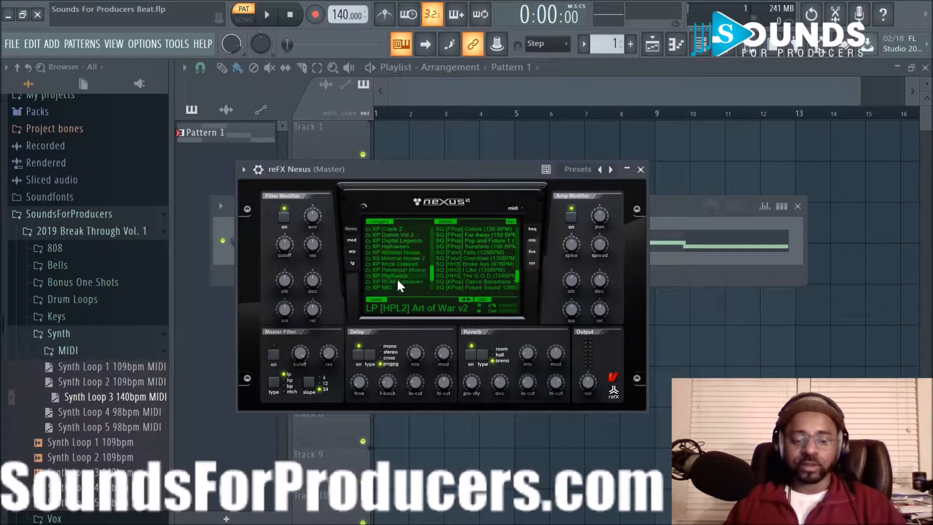
- Load the VO Synthi Vox preset from the Voice category, play the pattern with it and close the Nexus window
scroll(402, 277, "down", 5)
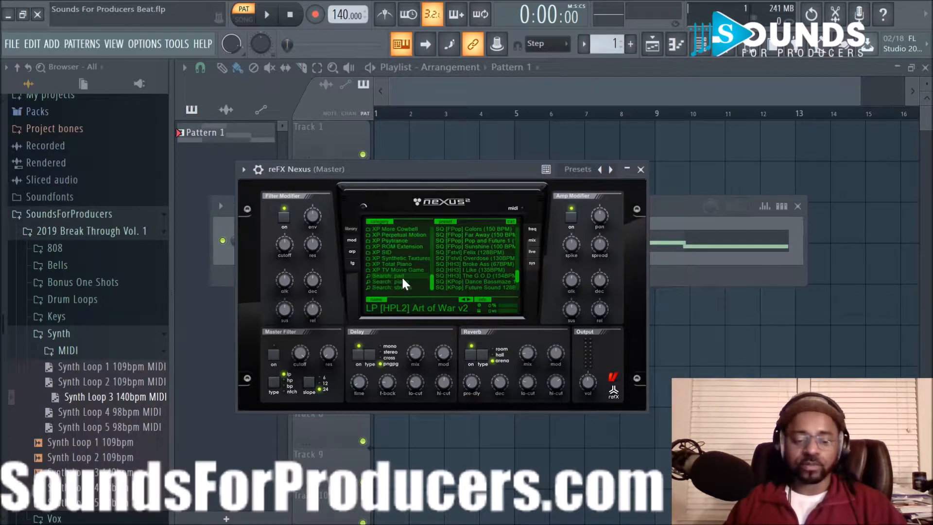
scroll(414, 282, "up", 10)
scroll(412, 276, "up", 3)
left_click(406, 264)
scroll(476, 256, "down", 5)
left_click(470, 258)
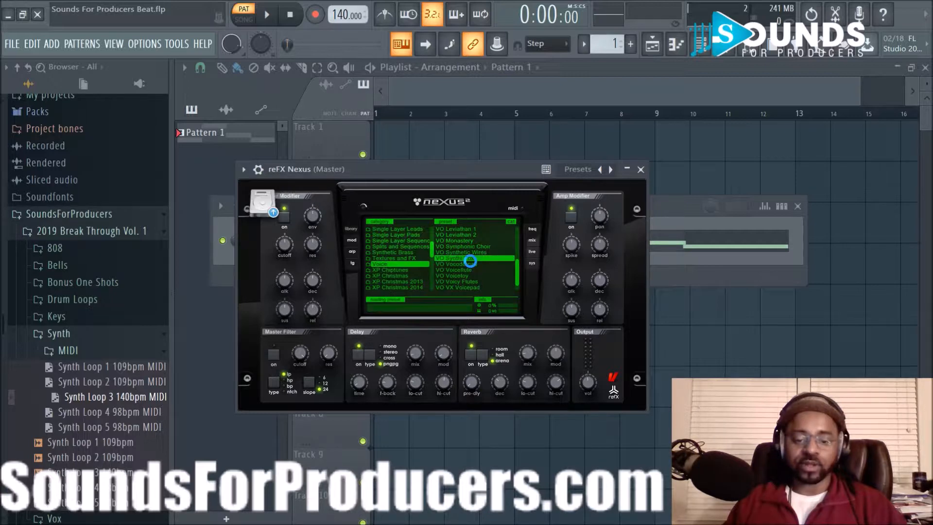
key("space")
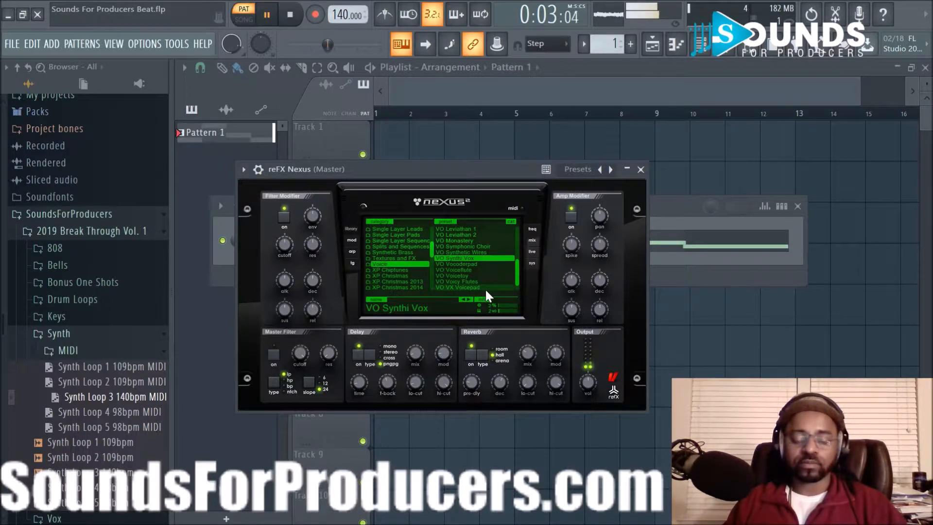
left_click(641, 170)
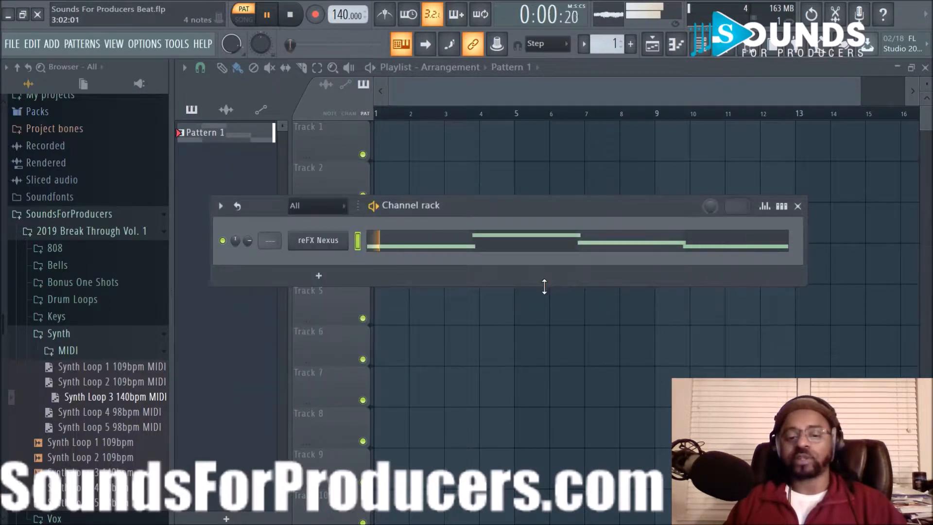
- Open the reFX Nexus piano roll, transpose all notes up one octave and listen to the pattern
left_click(432, 251)
key("space")
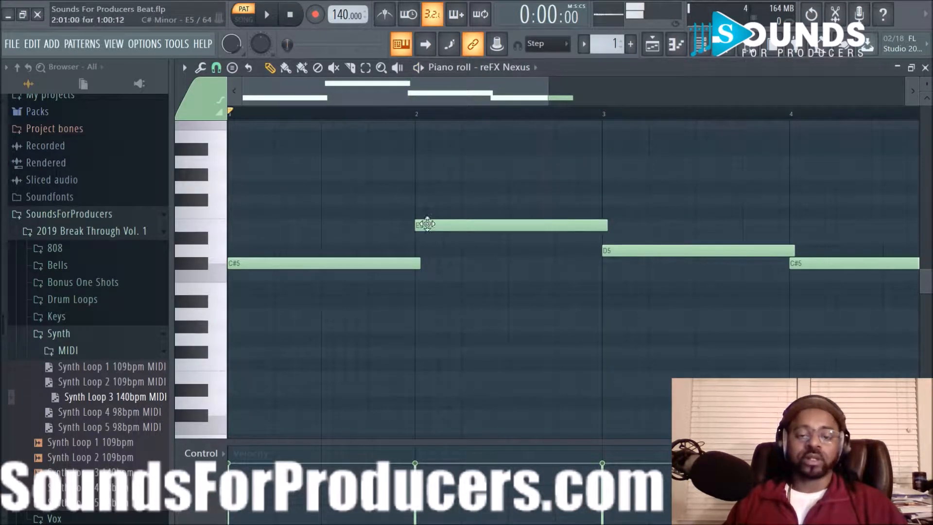
key("ctrl+a")
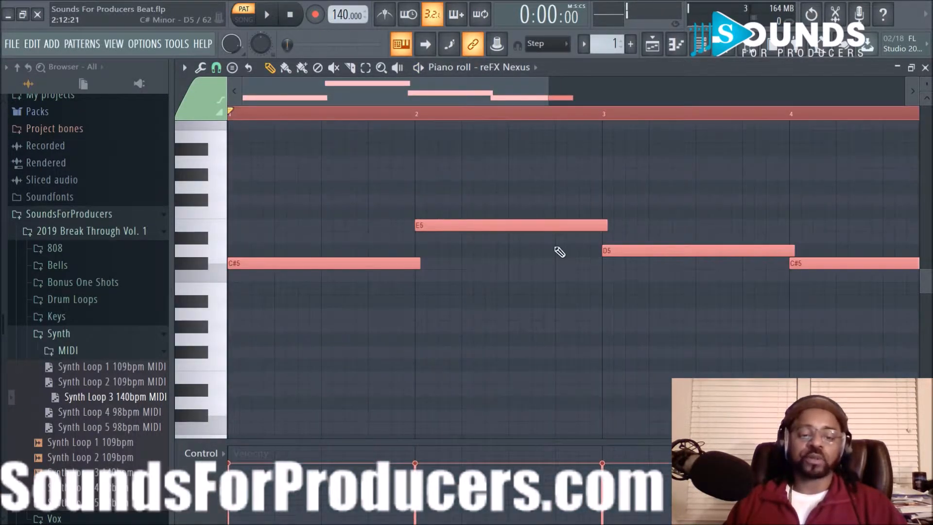
key("ctrl+Up")
key("space")
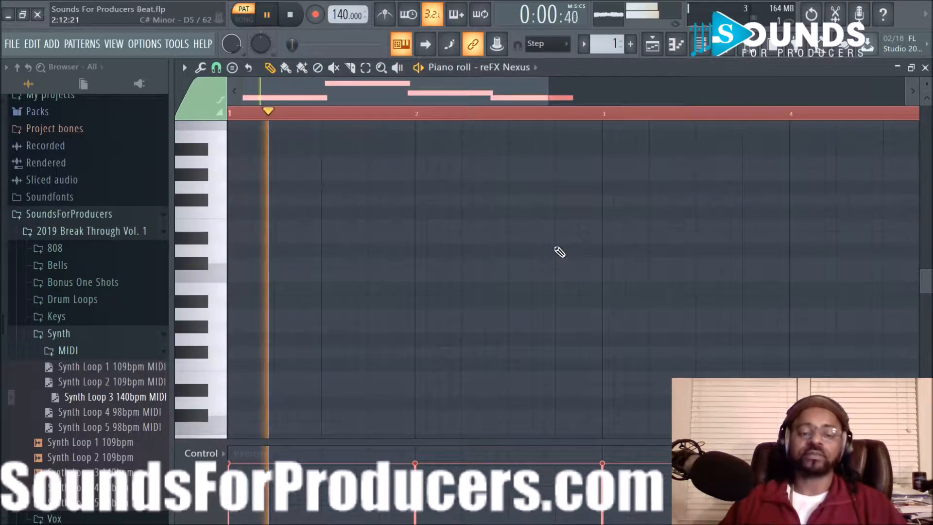
scroll(559, 252, "up", 5)
scroll(560, 252, "down", 3)
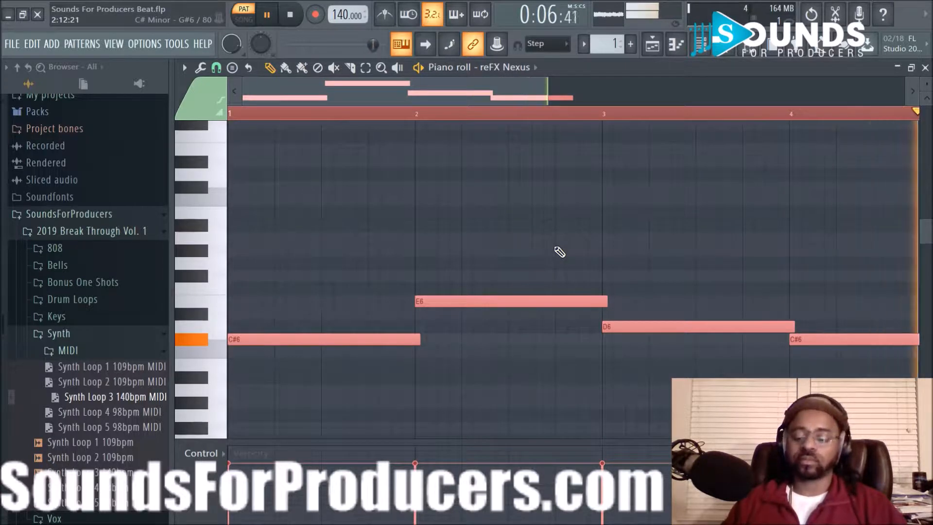
key("space")
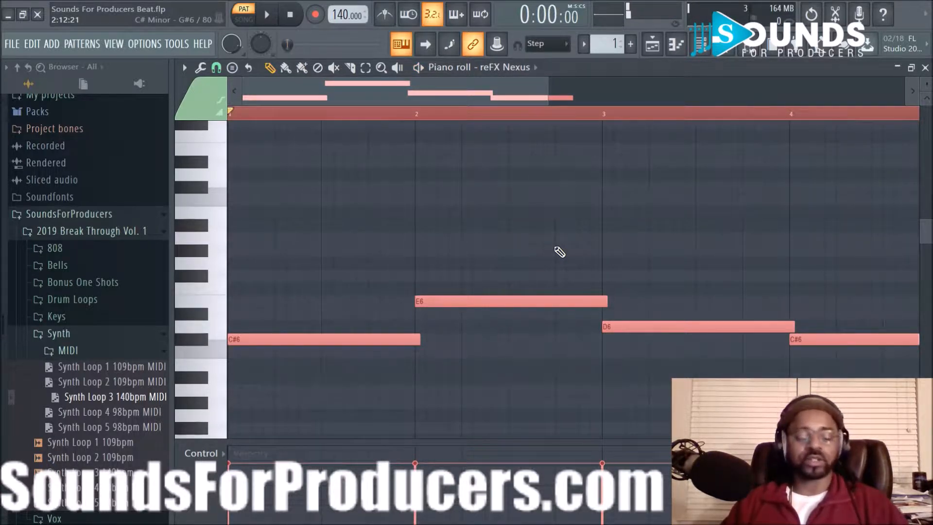
- Transpose all the selected notes up three semitones so the melody starts on E6, and listen to the pattern
key("shift+Up")
key("shift+Up")
key("shift+Up")
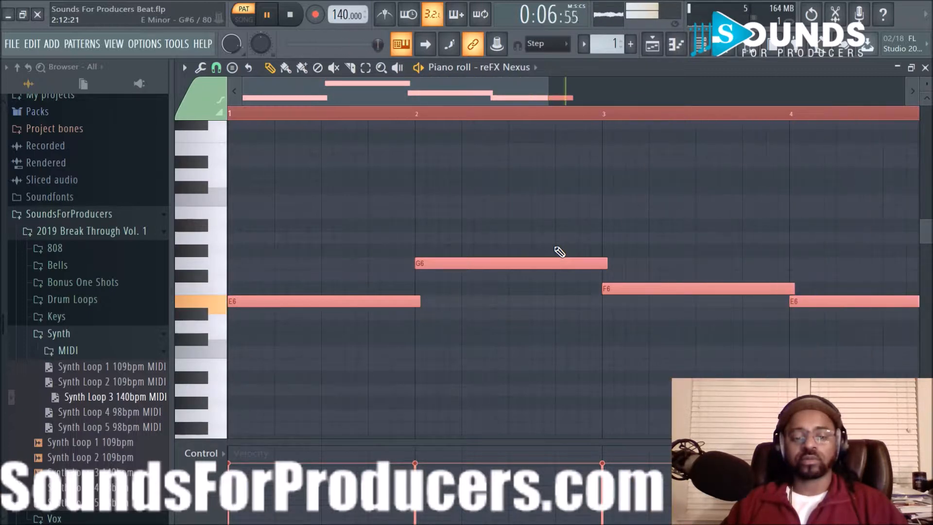
key("space")
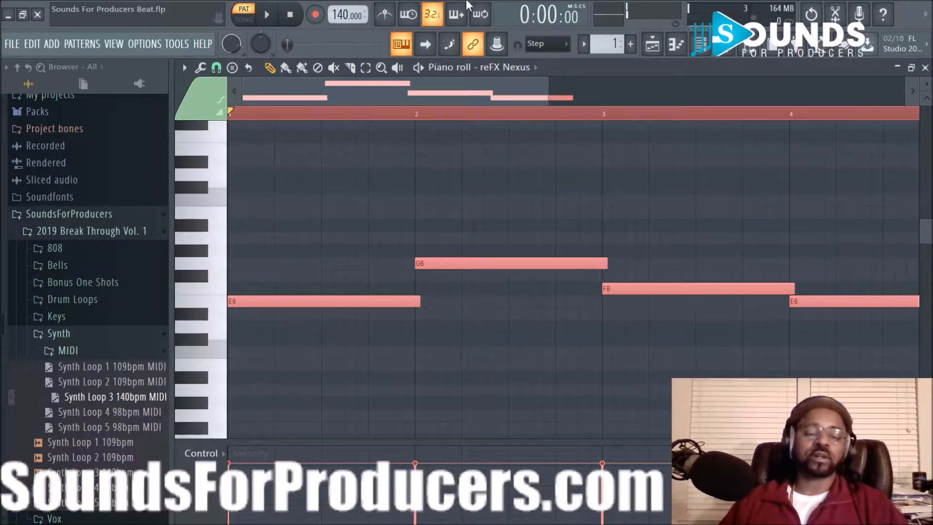
- Set the piano roll's scale highlighting to Minor Natural (Aeolian) with root note E
left_click(186, 66)
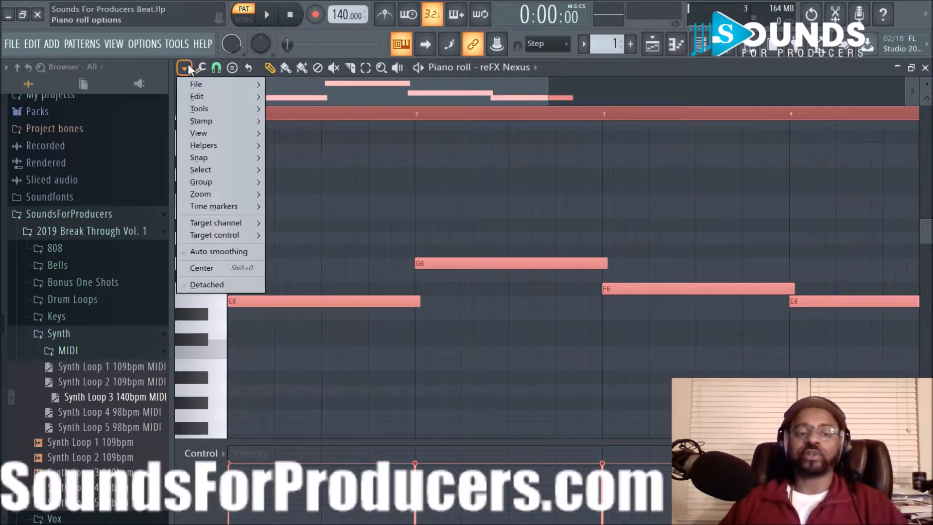
mouse_move(191, 98)
mouse_move(213, 142)
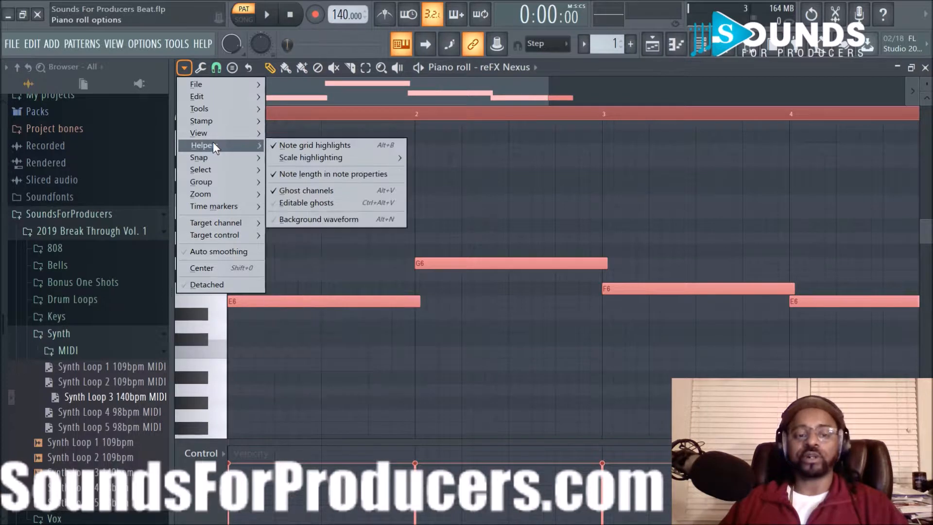
mouse_move(327, 156)
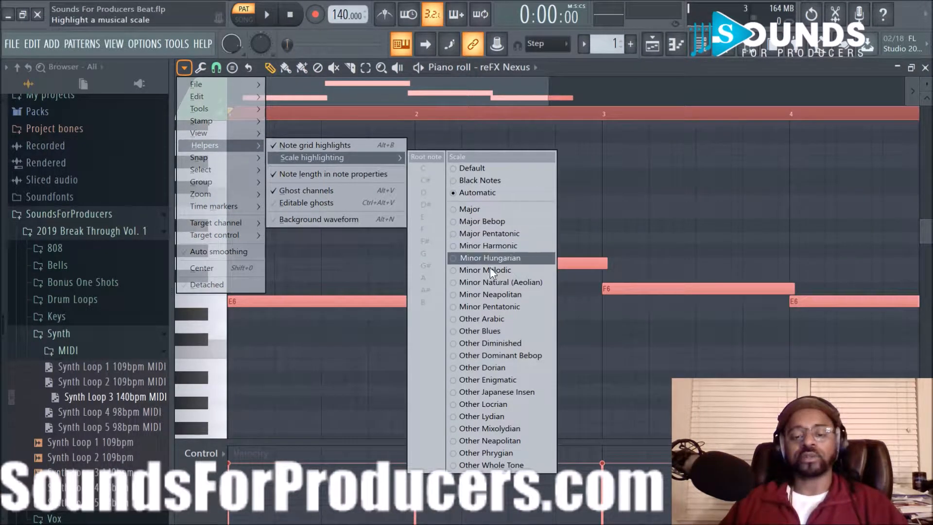
left_click(492, 281)
left_click(185, 67)
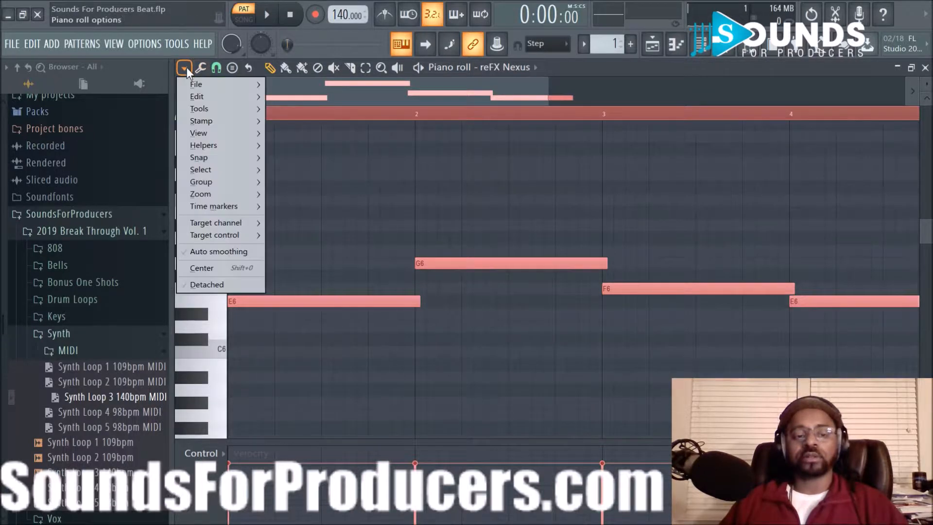
mouse_move(232, 145)
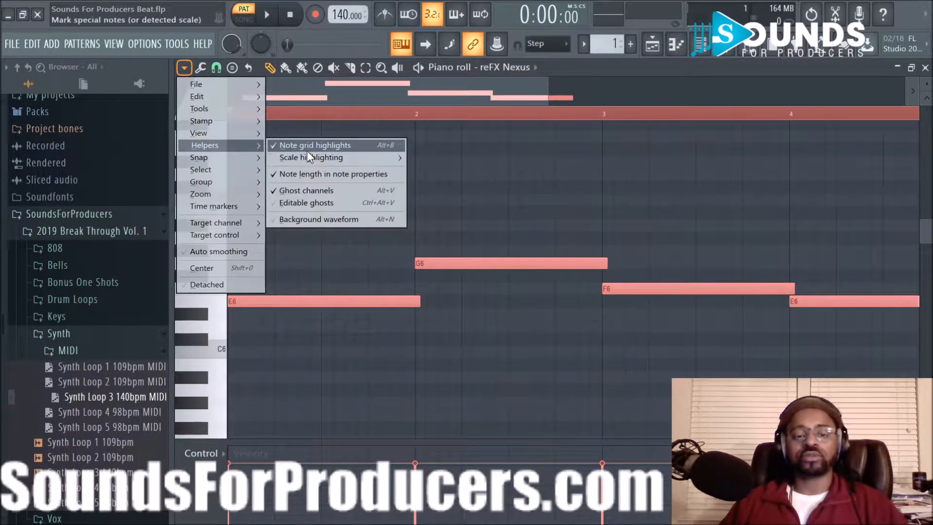
mouse_move(310, 157)
left_click(425, 221)
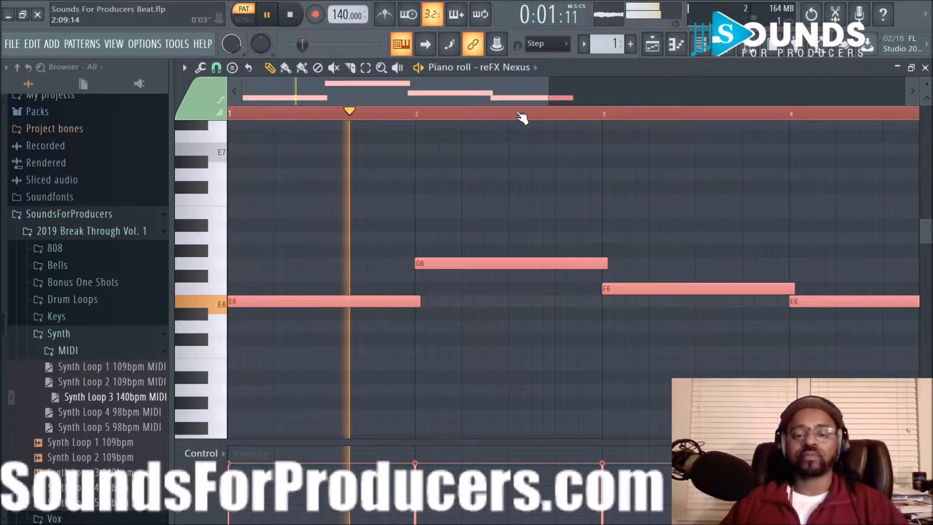
- Place two consecutive Pattern 1 clips on Playlist Track 1, starting at bars 1 and 5, and switch playback to song mode
scroll(521, 118, "down", 2)
scroll(520, 119, "down", 1)
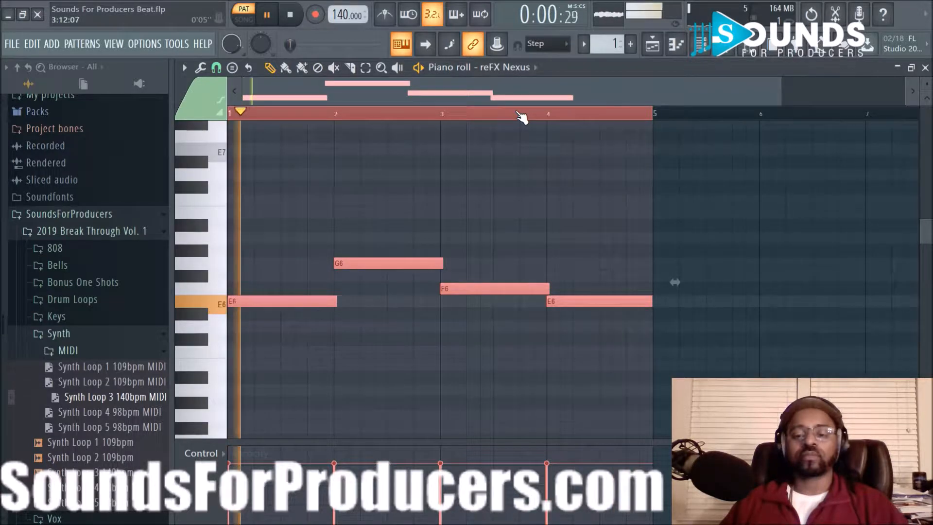
left_click(652, 44)
left_click(405, 148)
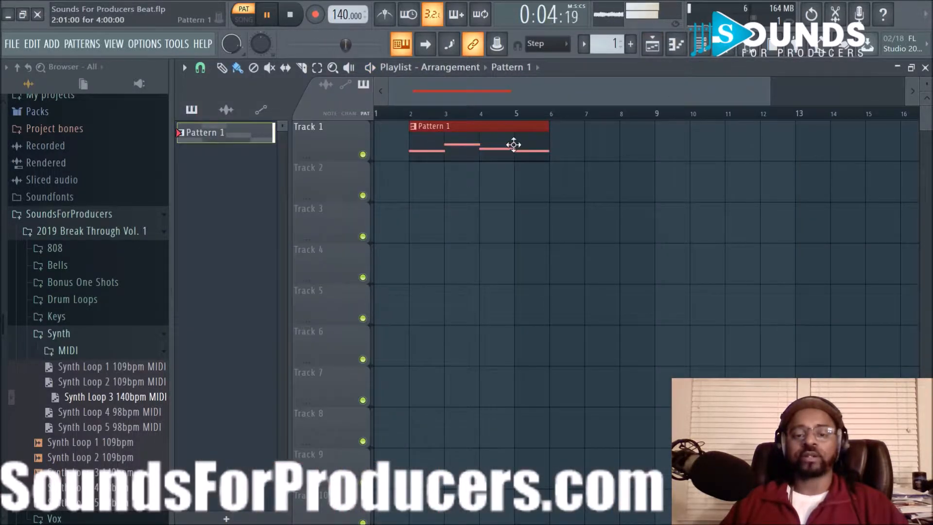
left_click_drag(512, 141, 406, 142)
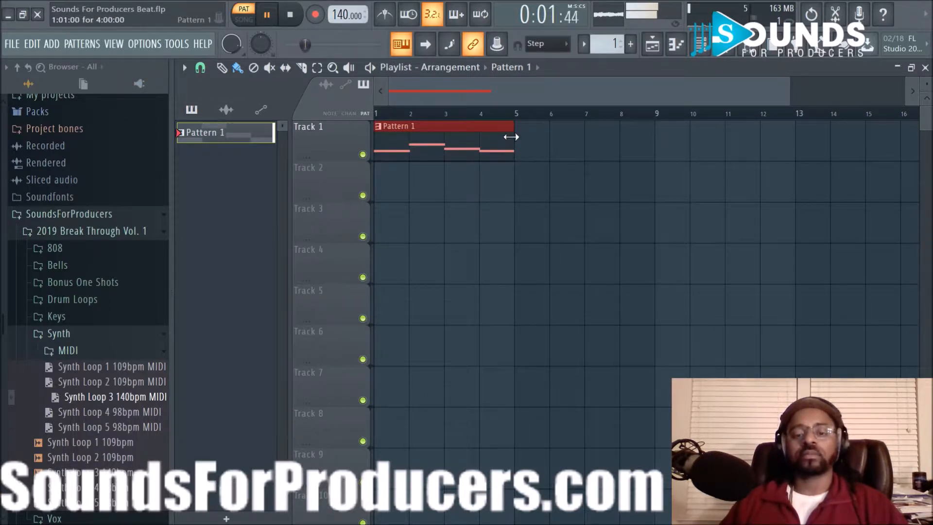
left_click_drag(443, 140, 586, 141)
key("l")
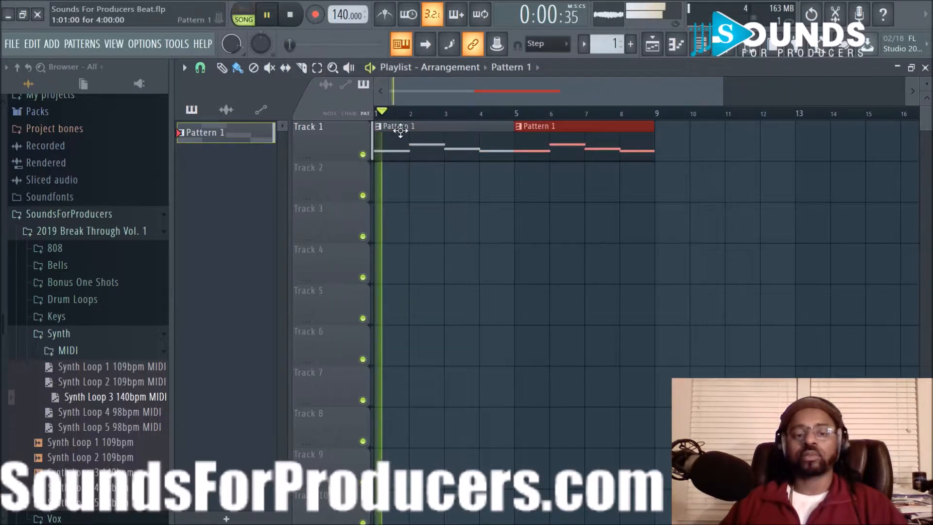
- Deselect the Pattern 1 clips in the playlist and save the project
left_click(475, 193, "ctrl")
key("ctrl+s")
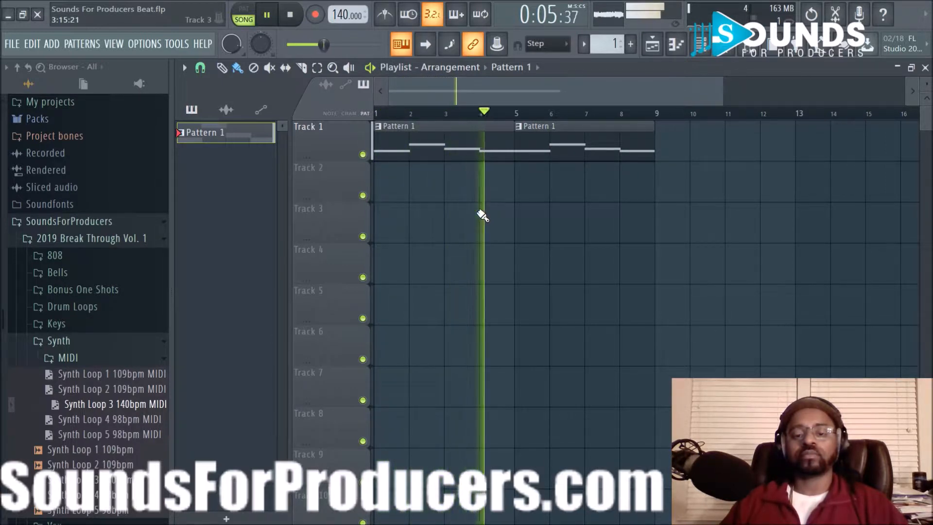
- Review Pattern 1's notes in the reFX Nexus piano roll with all of them selected, and return to the playlist
double_click(462, 146)
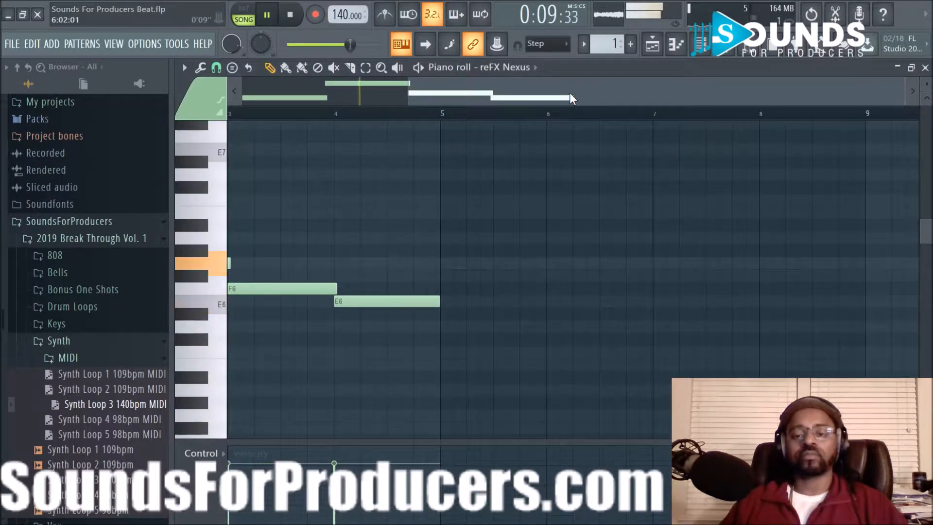
left_click_drag(570, 92, 324, 86)
key("ctrl+a")
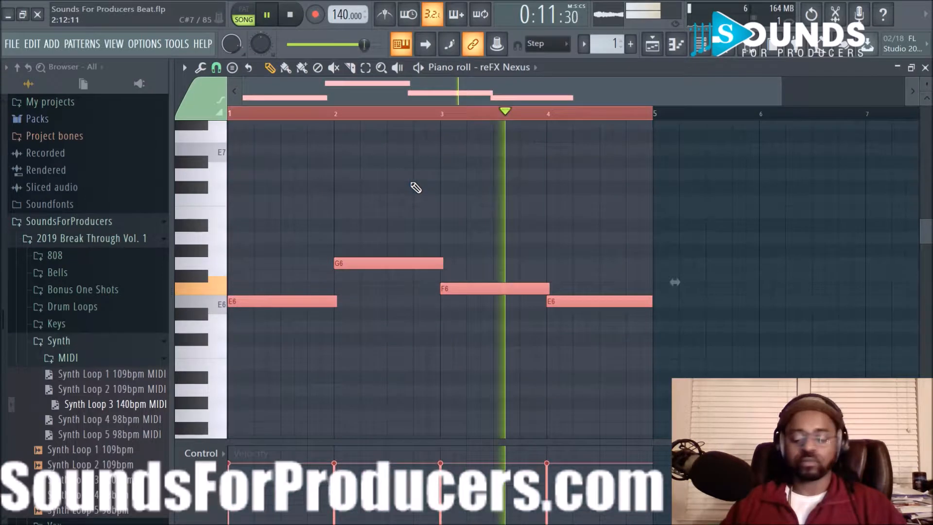
key("ctrl+Up")
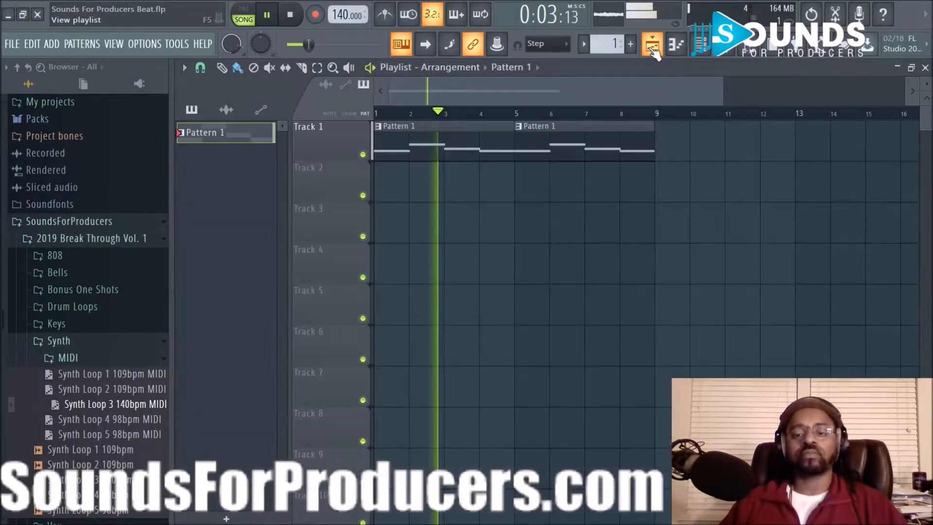
left_click(653, 46)
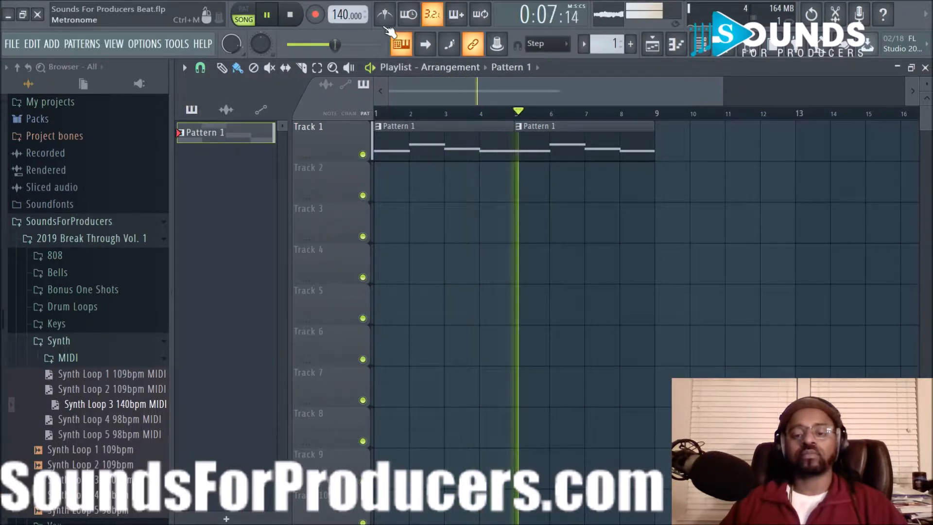
- Stop playback and route the reFX Nexus channel to mixer track Insert 1
left_click(728, 57)
key("space")
left_click(253, 144)
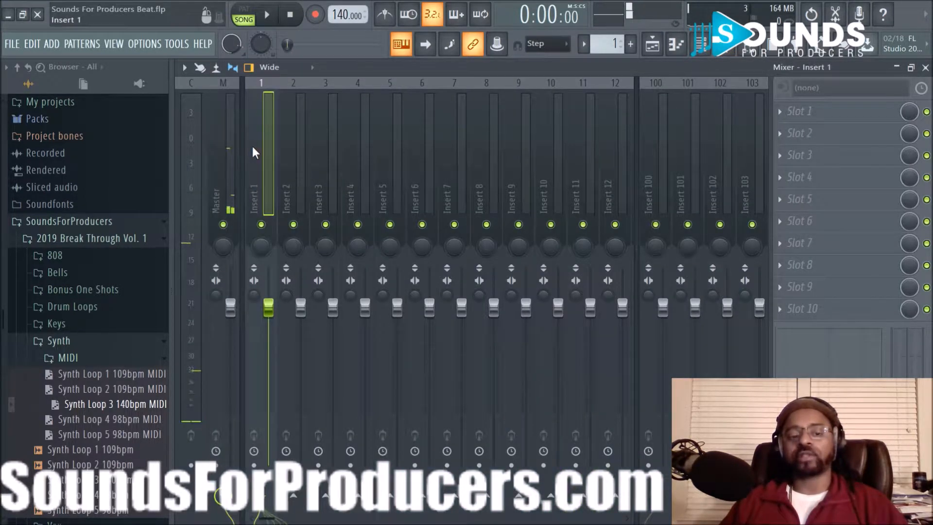
left_click(700, 54)
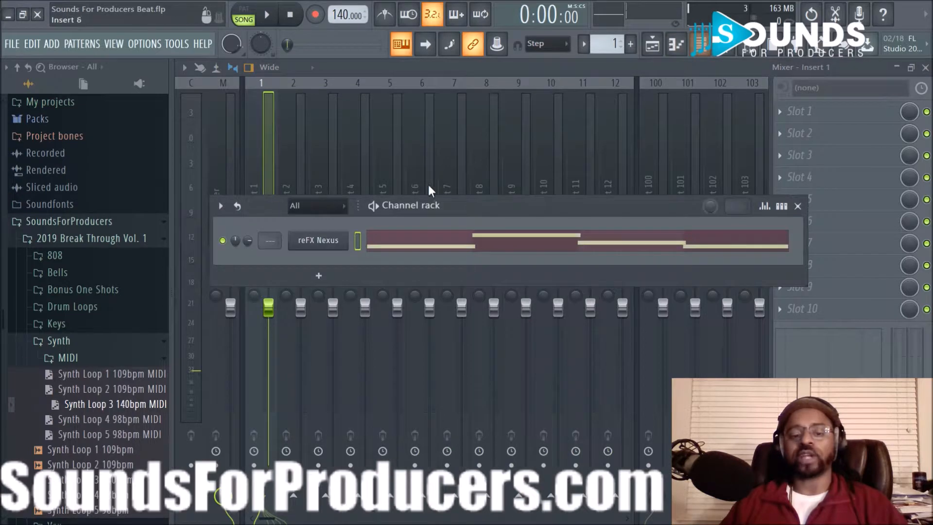
left_click(260, 156)
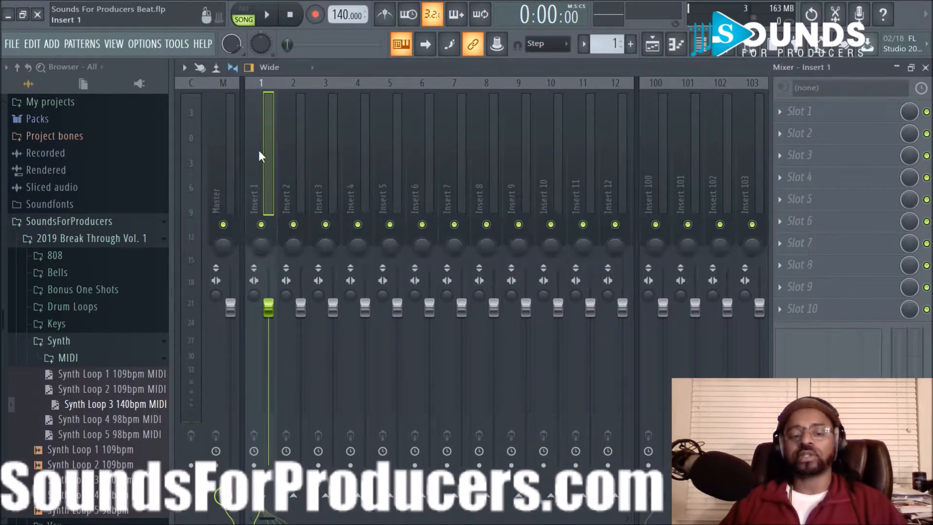
- Load HalfTime in Insert 1's first effect slot with a 1/2 loop, smoothing at about 342 ms and mix at about 81%
left_click(777, 112)
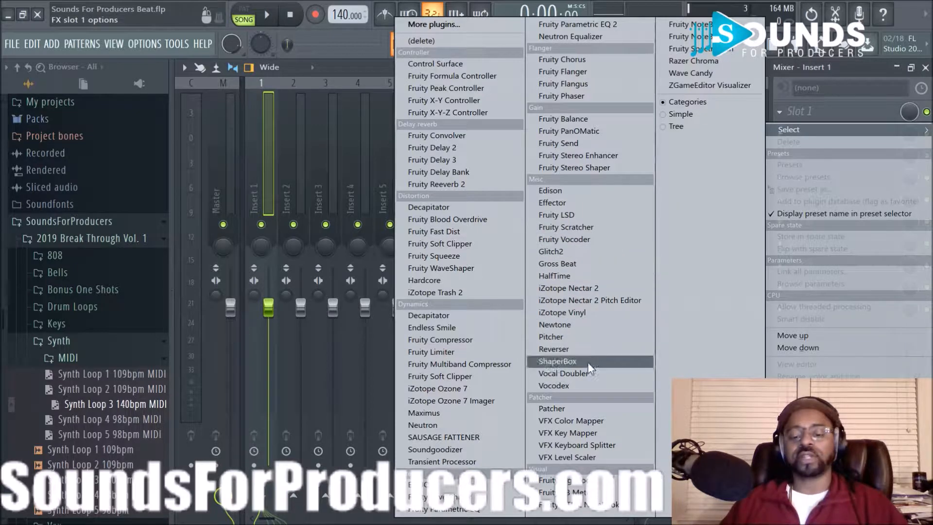
left_click(584, 278)
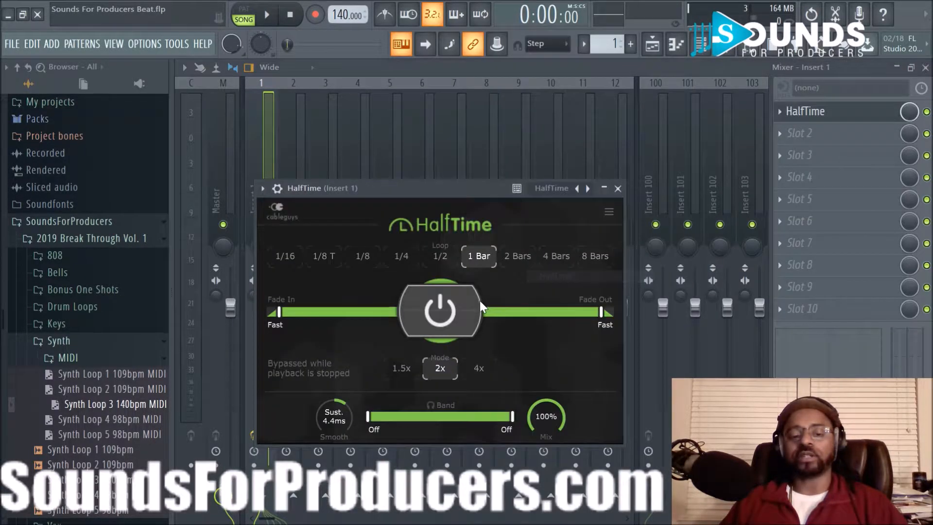
key("space")
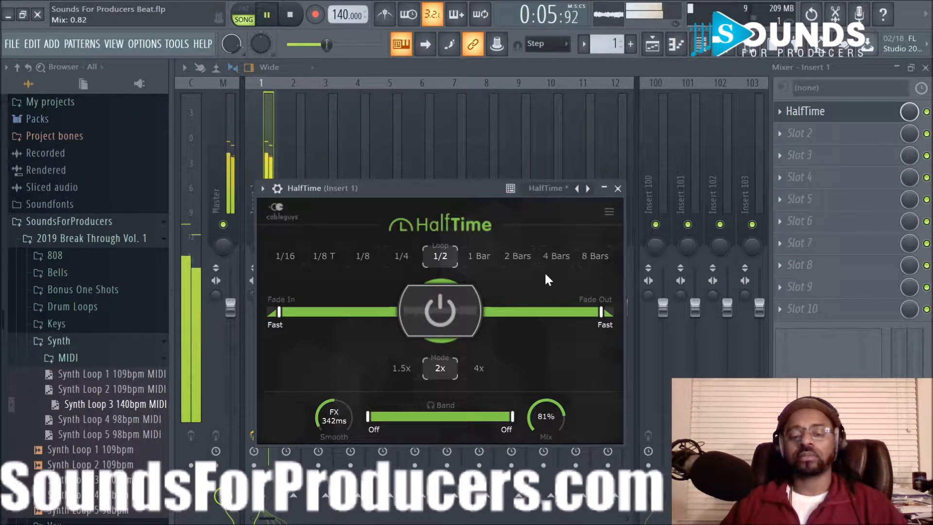
left_click(617, 188)
- Load ShaperBox in Insert 1's second effect slot, add the Filter shaper and display its cutoff editor
left_click(783, 131)
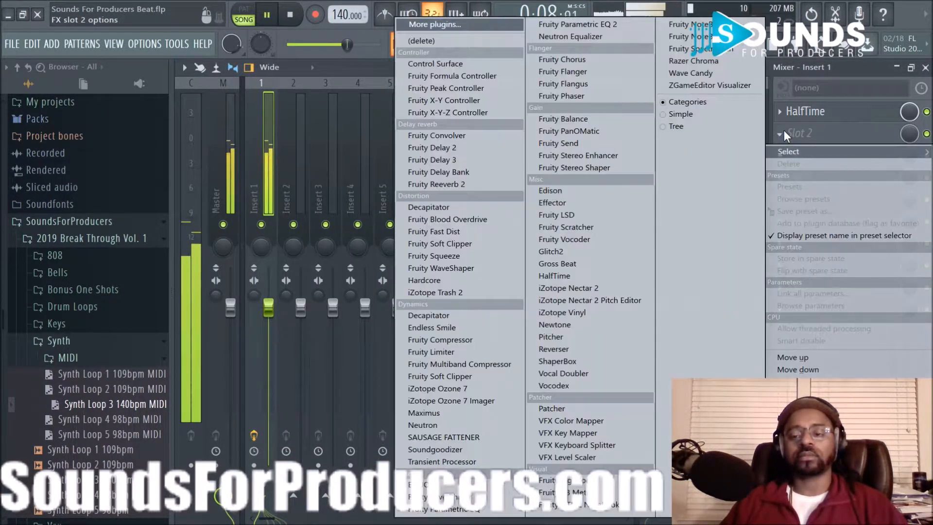
left_click(597, 361)
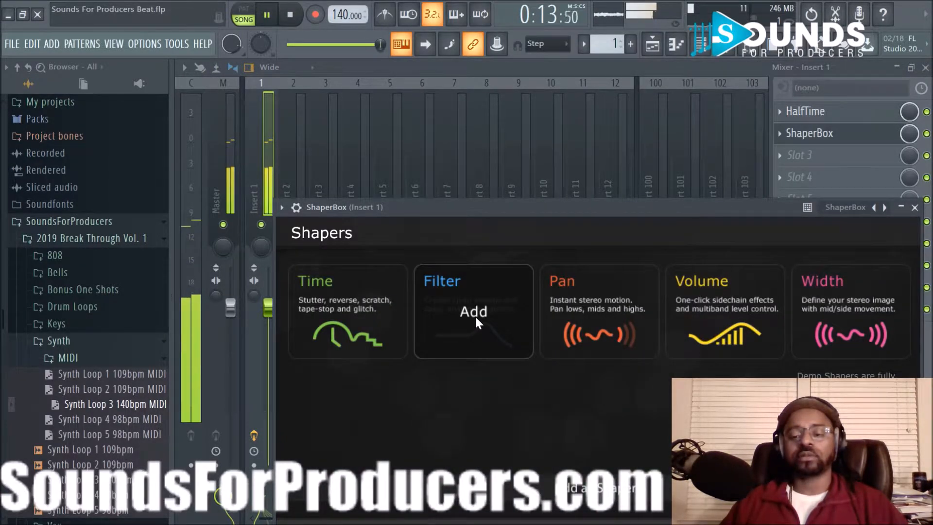
left_click(475, 313)
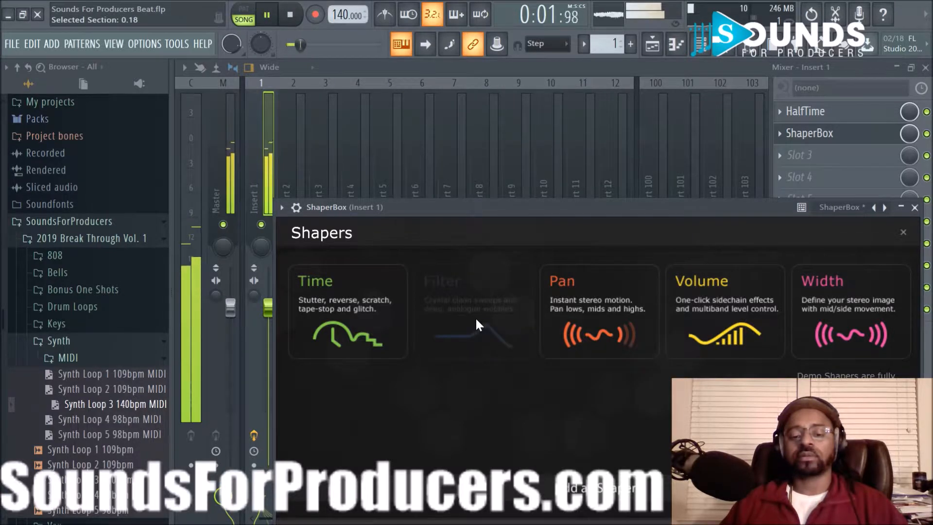
left_click_drag(533, 212, 436, 89)
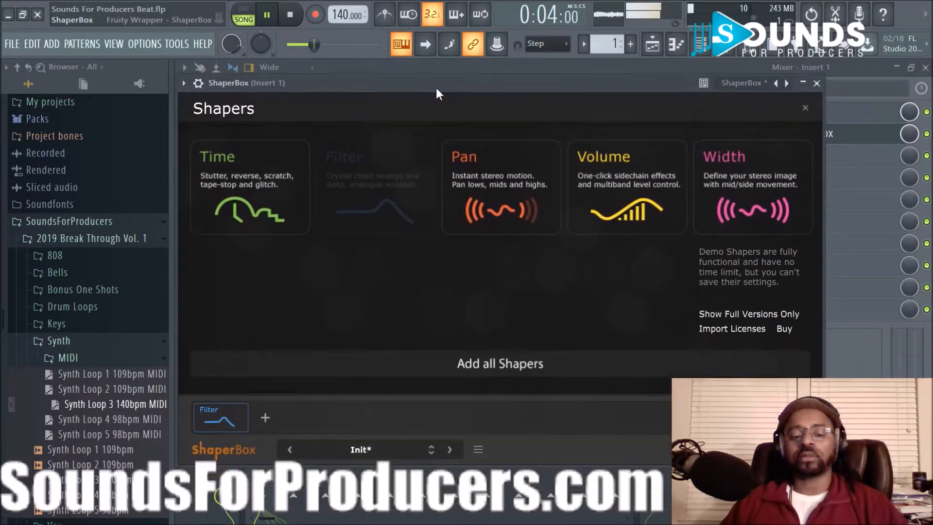
left_click(230, 412)
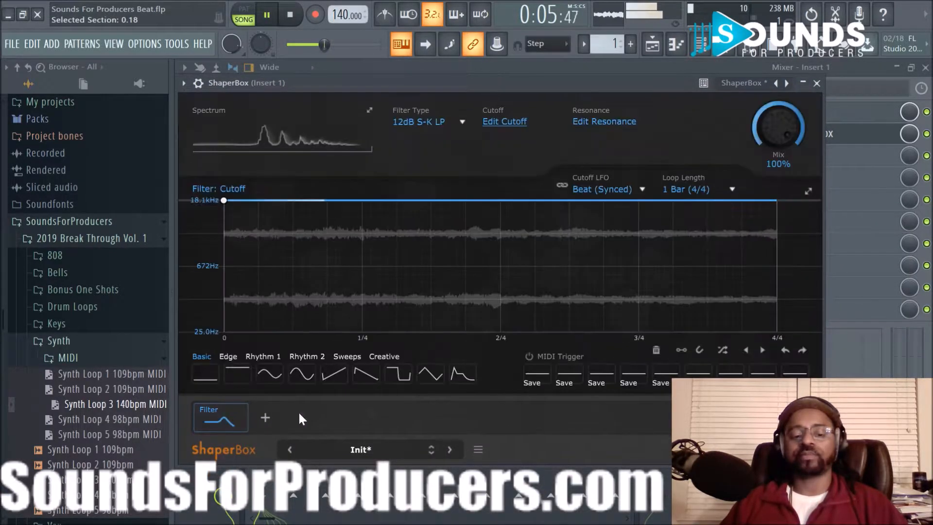
- Apply the descending Saw wave to the filter cutoff, set the mix to 55% and lower its starting point to about 5.41 kHz
left_click(371, 377)
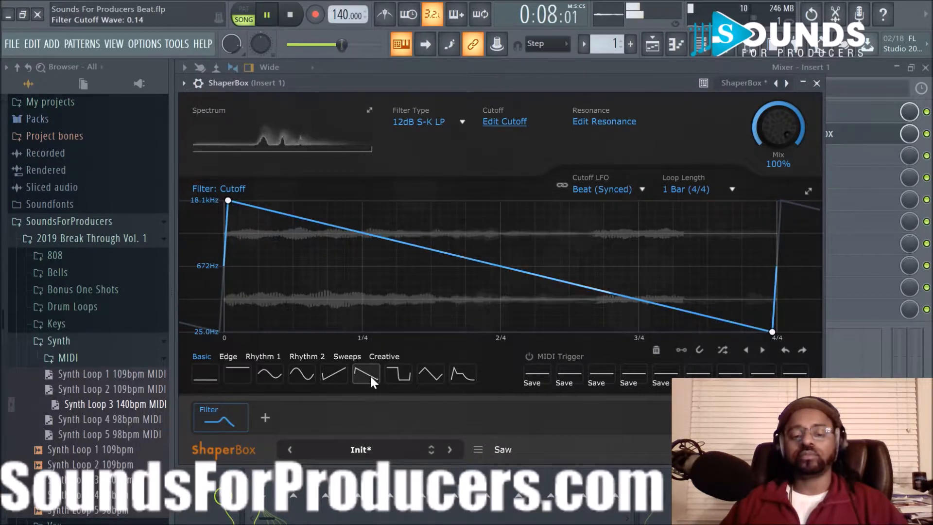
left_click_drag(778, 125, 778, 149)
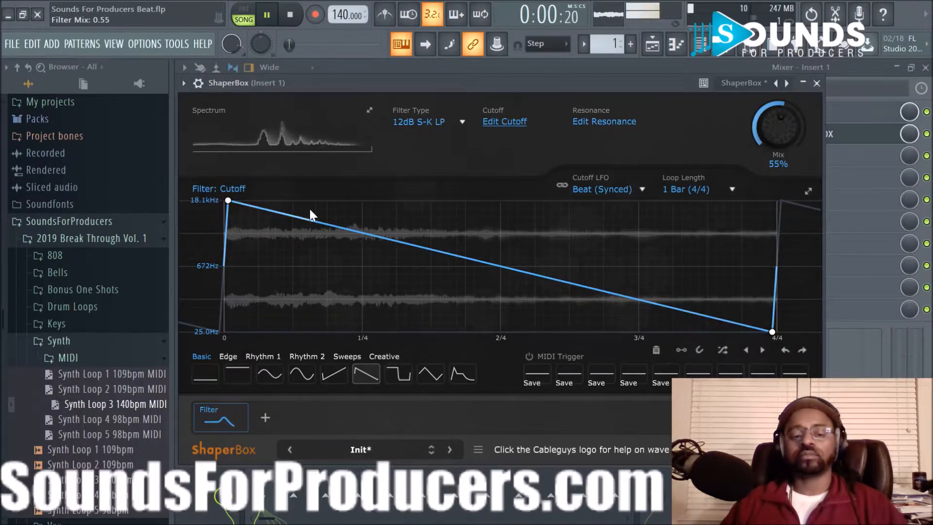
left_click_drag(228, 201, 228, 224)
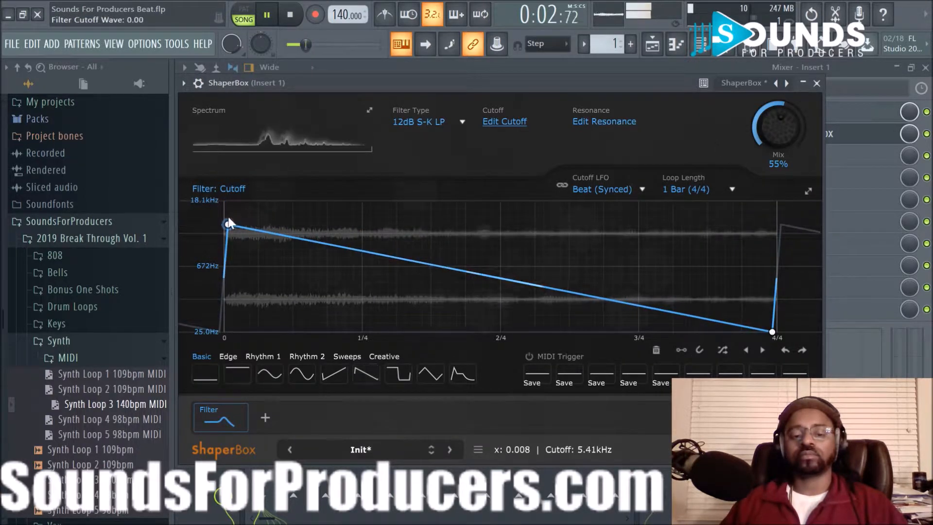
- Add the Width shaper to ShaperBox with the smooth sine wave, set Mid Mix to 76% and close the plugin
left_click(264, 419)
left_click(731, 177)
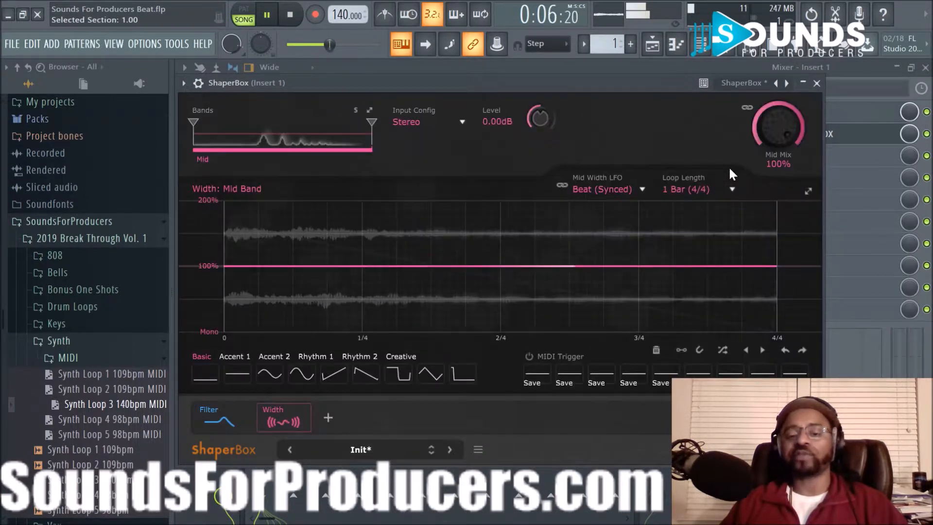
left_click(302, 375)
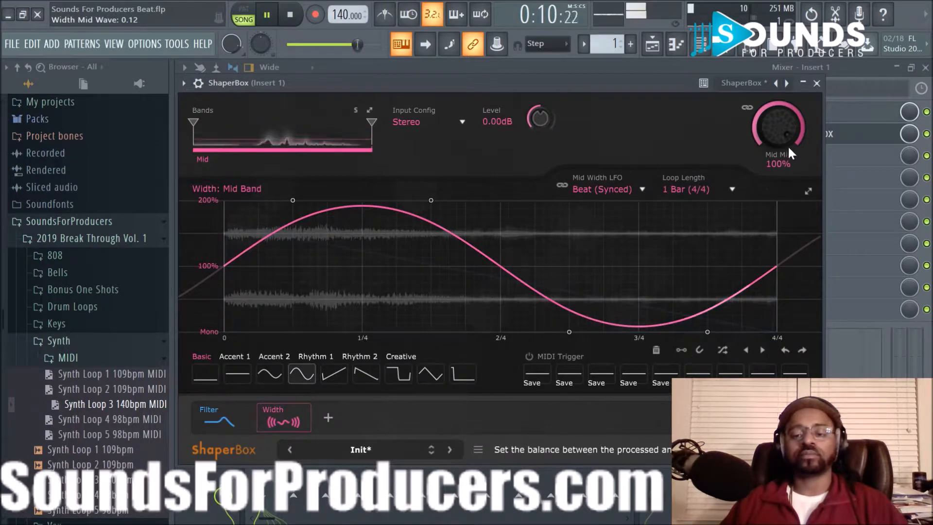
left_click_drag(784, 124, 783, 128)
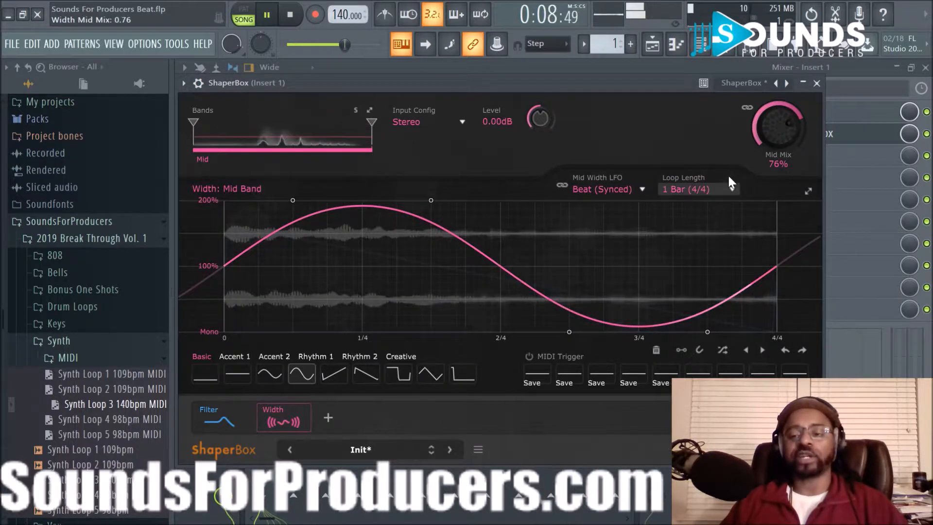
left_click(817, 83)
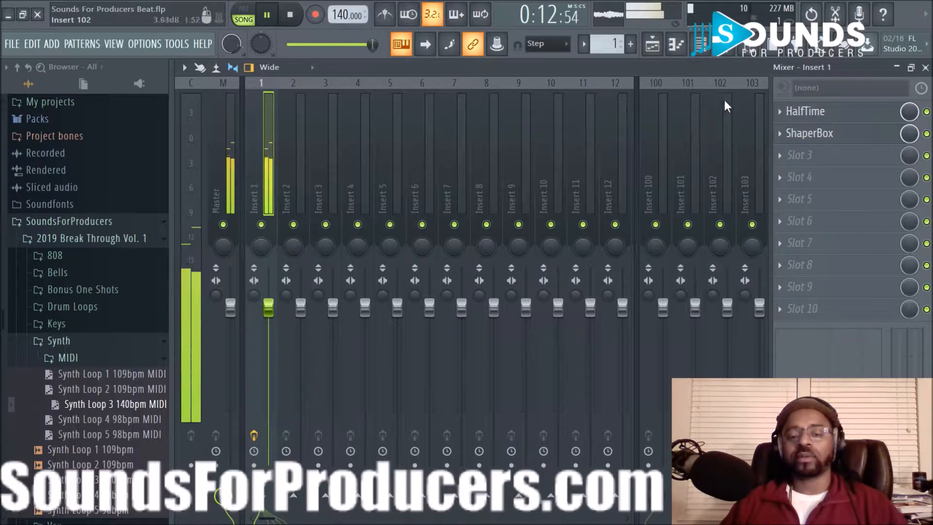
- Stop playback, load Fruity Parametric EQ 2 on Insert 1 and move it ahead of HalfTime and ShaperBox
key("space")
left_click(786, 154)
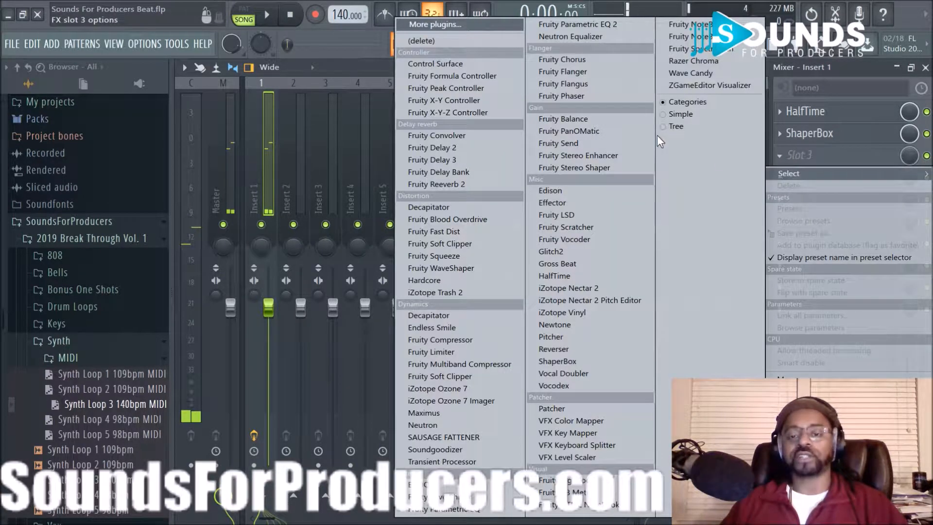
left_click(578, 24)
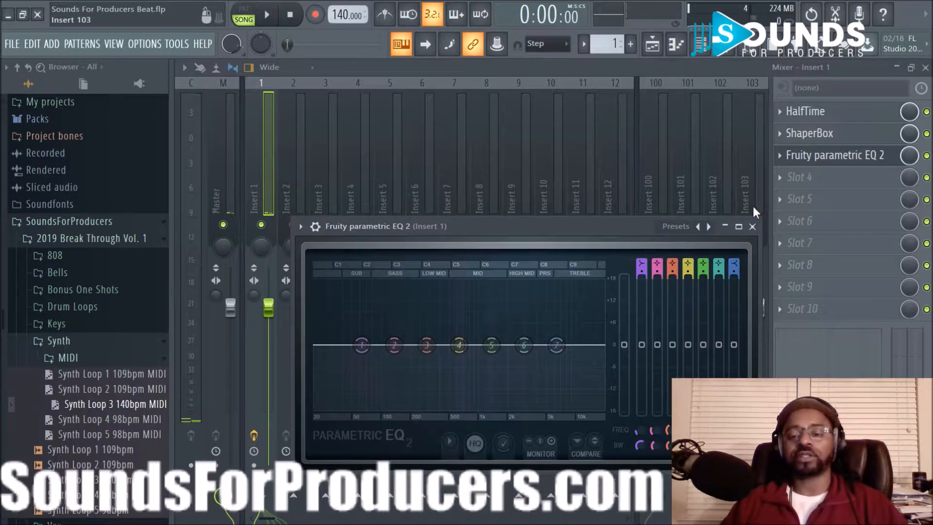
left_click_drag(845, 158, 846, 115)
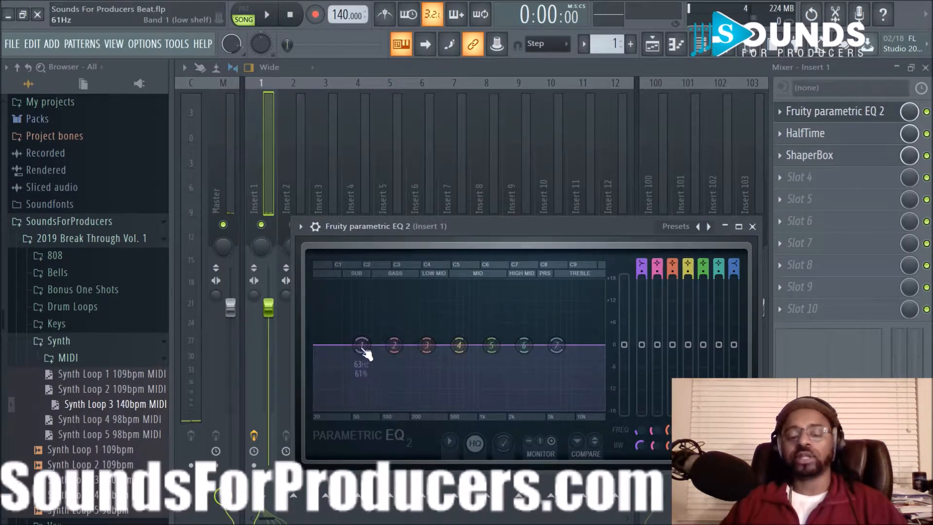
- Turn EQ band 1 into a steep low cut between 200 and 500 Hz while the song plays, and close the EQ
key("space")
left_click_drag(365, 353, 406, 408)
left_click_drag(642, 272, 642, 253)
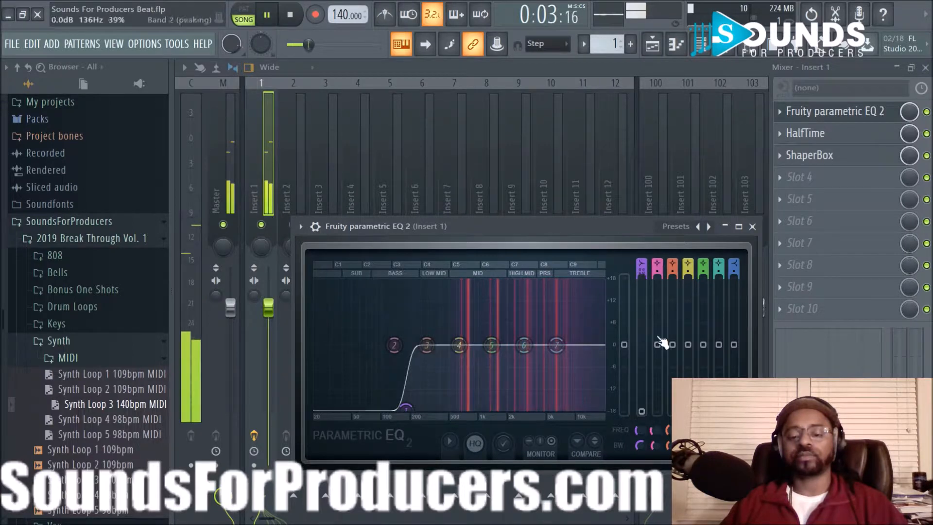
left_click_drag(638, 436, 637, 420)
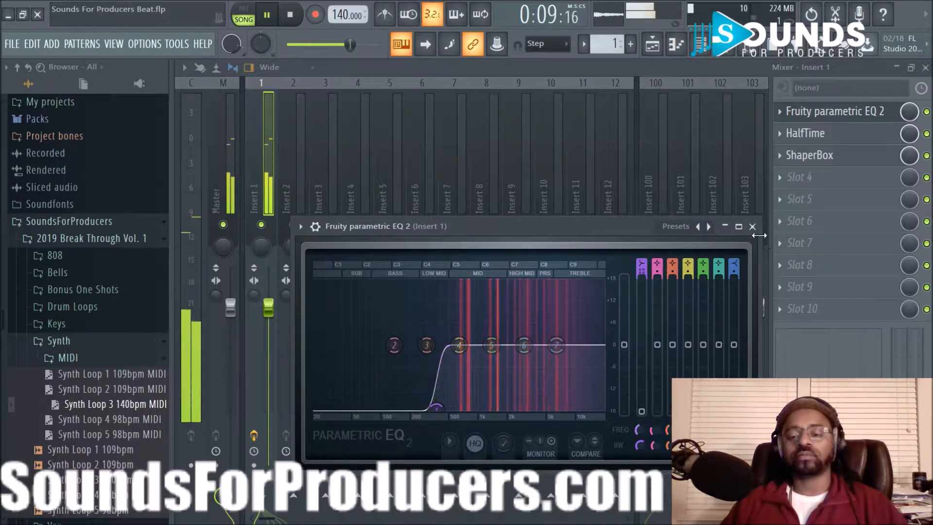
left_click(753, 226)
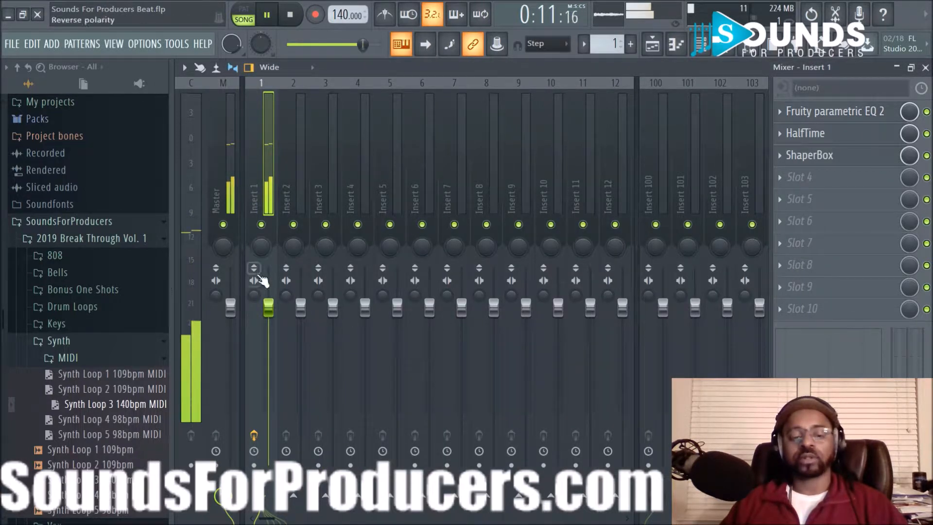
- Try 100% stereo separation on Insert 1, reset the separation and stop playback
left_click_drag(256, 294, 255, 316)
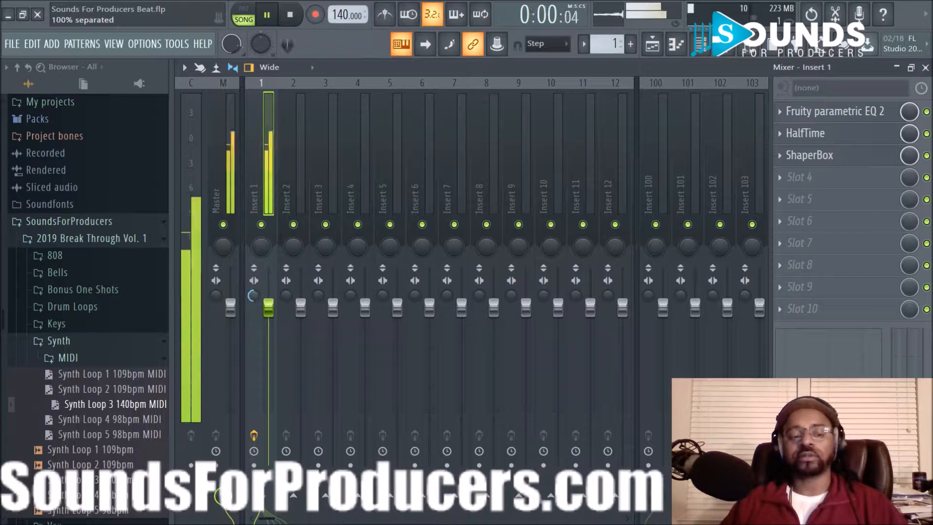
right_click(255, 296)
key("space")
left_click(274, 305)
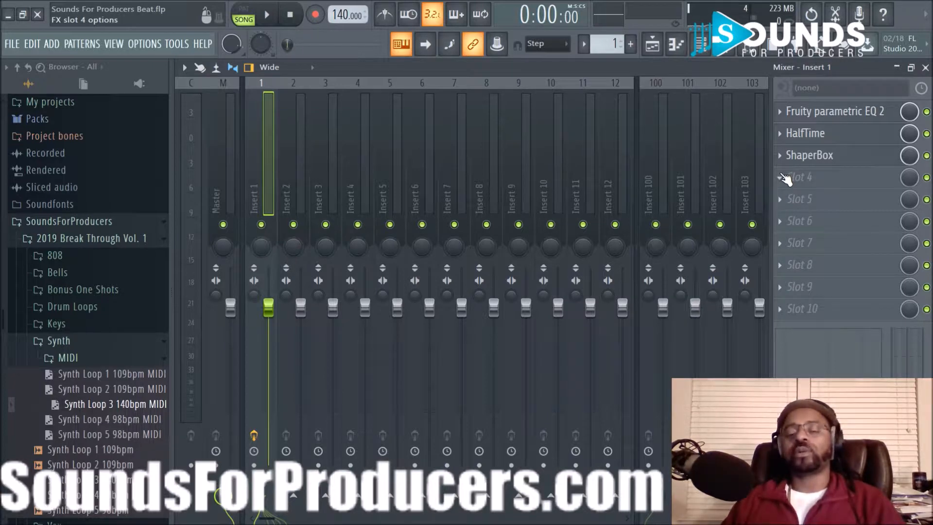
- Load Fruity Reeverb 2 after ShaperBox on Insert 1, raise its room size and wet level, set the decay to 3.9 seconds and close it
left_click(785, 179)
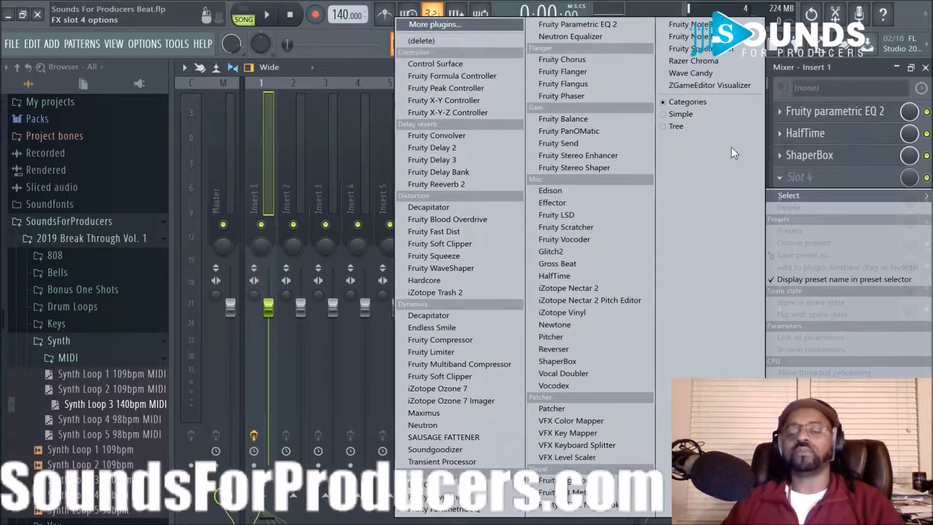
left_click(496, 185)
key("space")
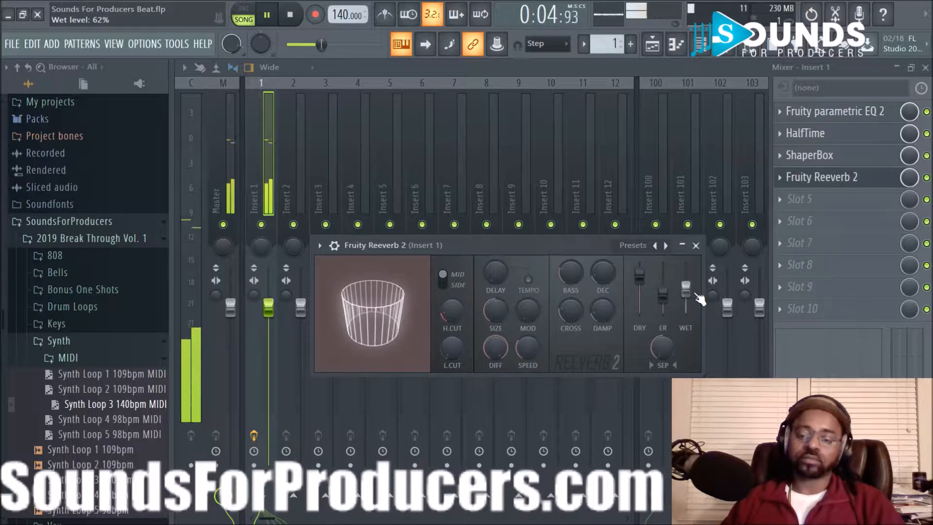
left_click_drag(686, 290, 686, 284)
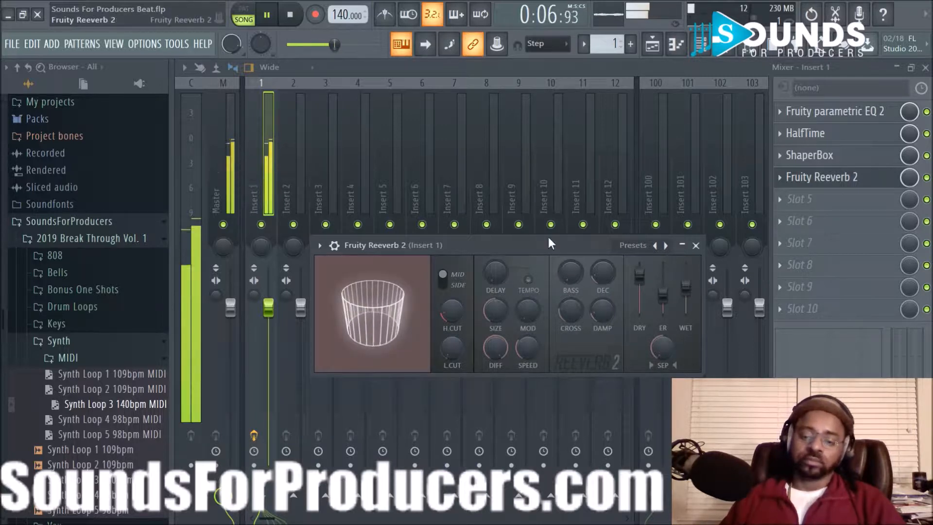
left_click_drag(452, 345, 505, 285)
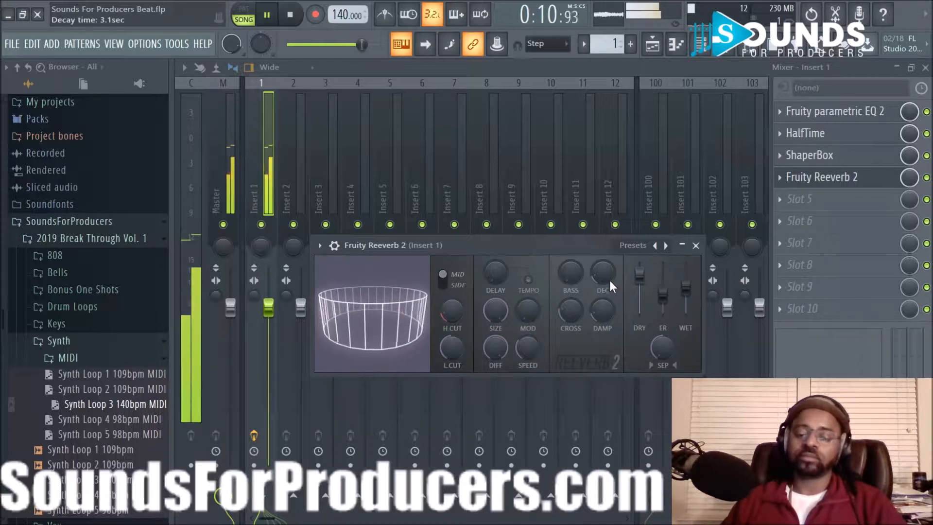
left_click_drag(683, 290, 686, 283)
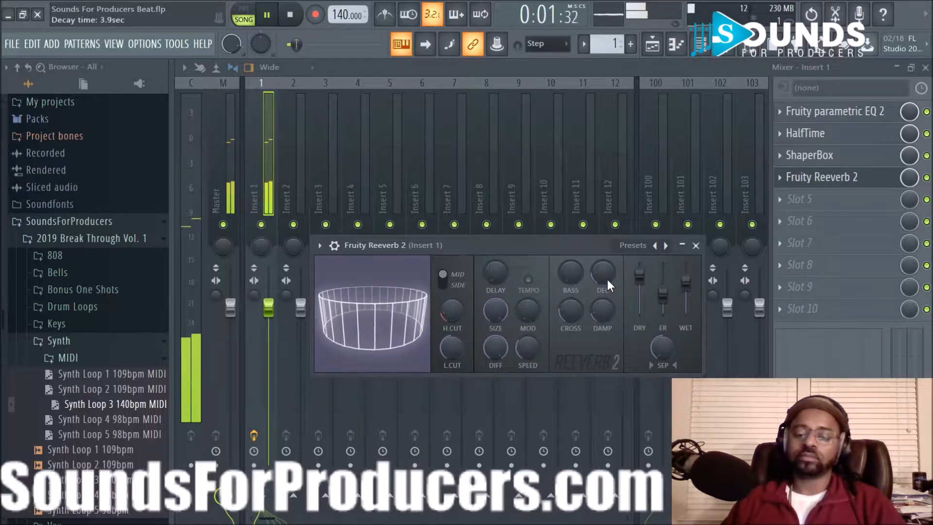
left_click(927, 178)
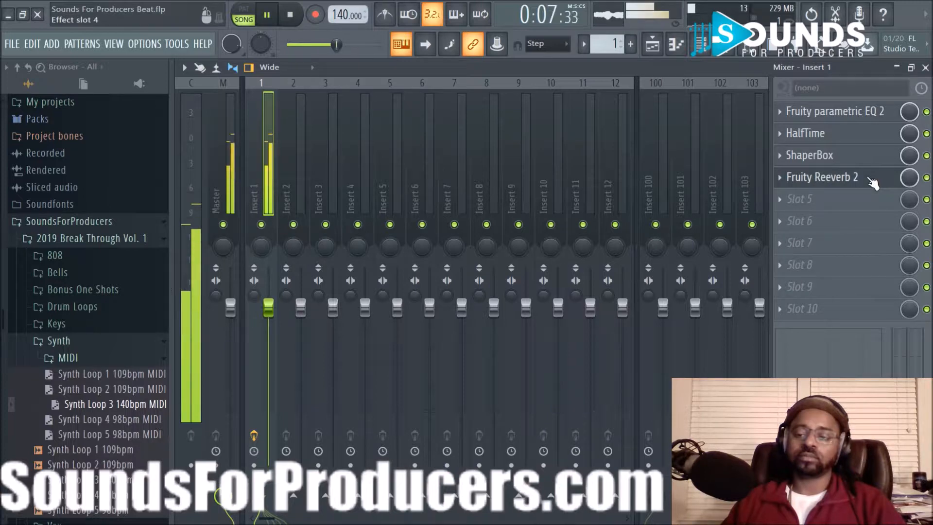
- Load iZotope Ozone 7 Imager into slot 5 on Insert 1 and dismiss its preset manager
left_click(776, 199)
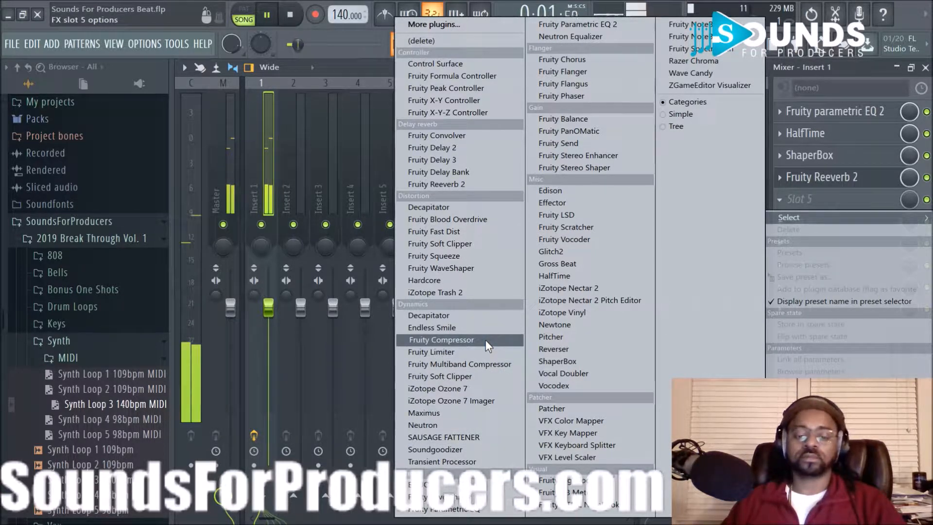
left_click(492, 401)
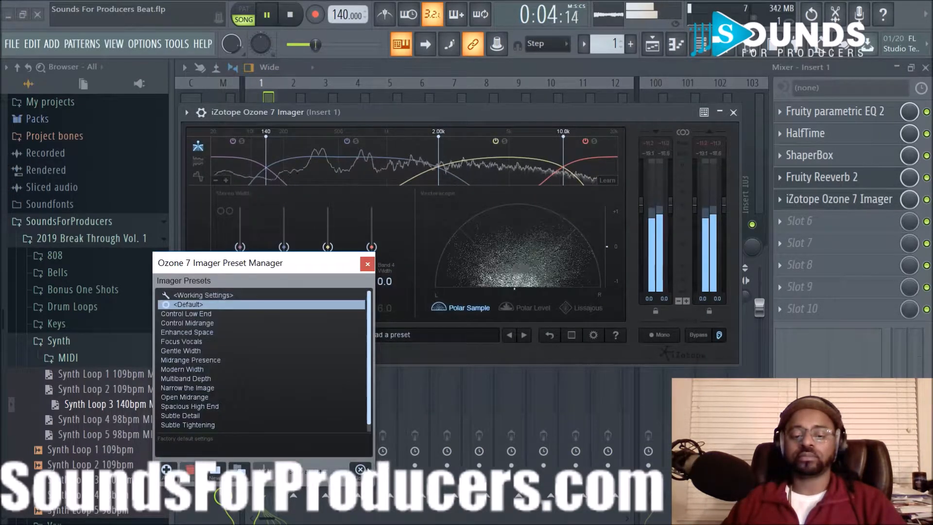
left_click(368, 264)
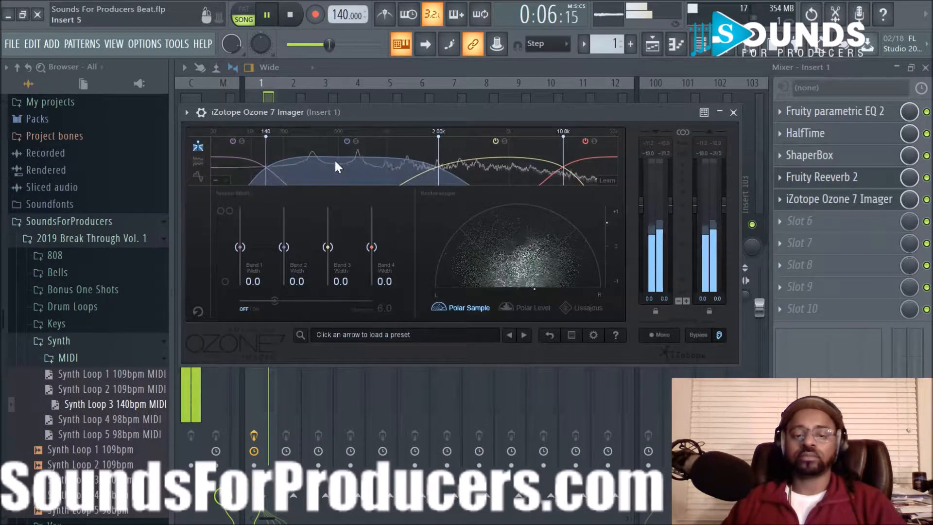
- Widen Imager bands 2, 3 and 4 to 50.6 each and close the plugin
left_click_drag(285, 246, 287, 217)
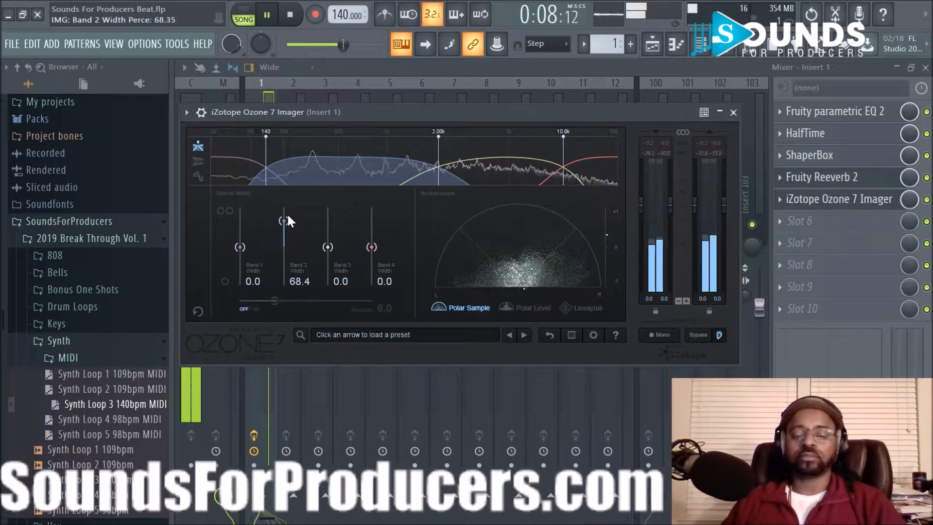
left_click_drag(328, 247, 278, 224)
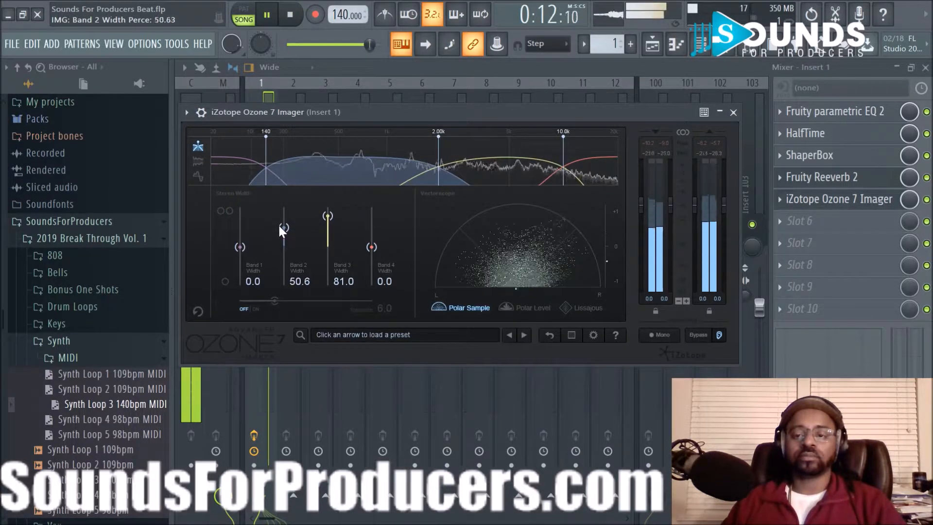
left_click_drag(334, 214, 331, 224)
left_click_drag(372, 247, 372, 228)
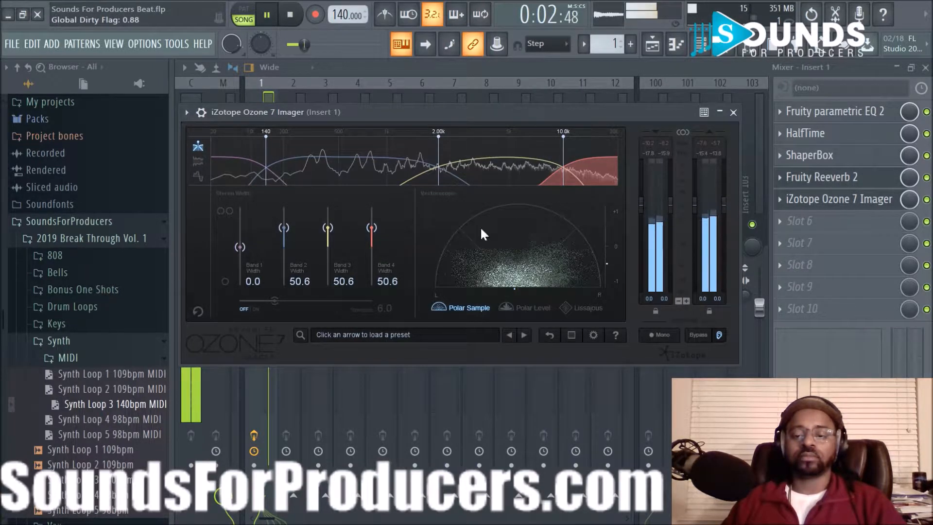
left_click(739, 114)
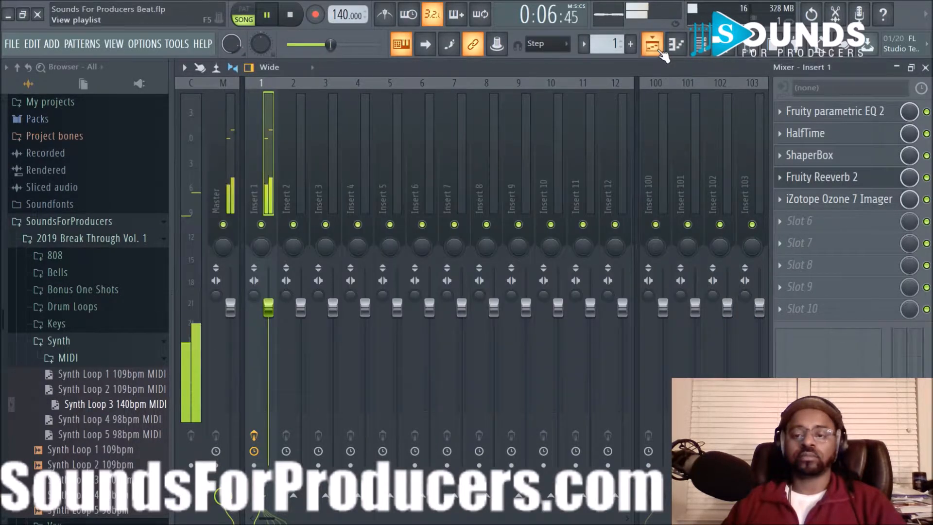
- Stop playback, create Pattern 2 and place a four-bar clip of it at bar 1 on playlist Track 2
key("F5")
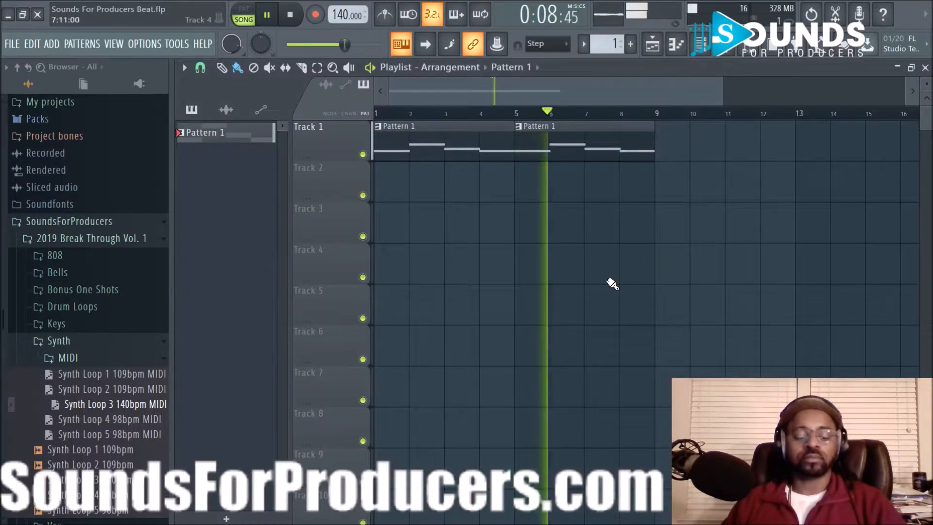
key("space")
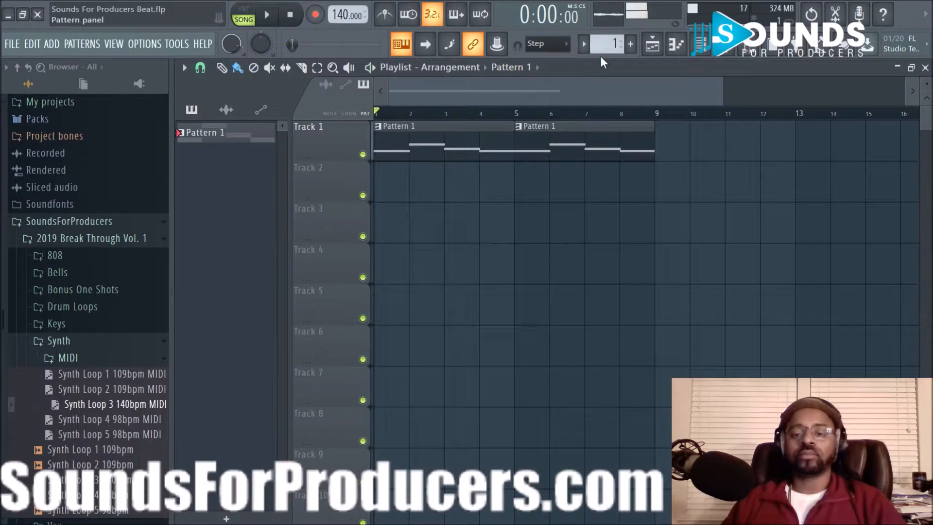
left_click(630, 43)
left_click(647, 62)
mouse_move(542, 170)
left_mouse_down()
mouse_move(543, 183)
mouse_move(389, 186)
mouse_move(517, 198)
left_mouse_up()
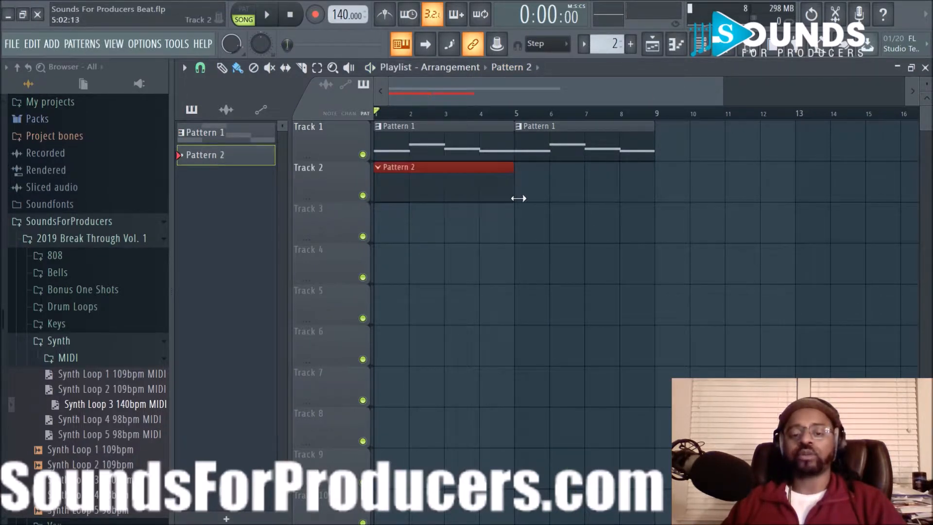
- Add a second reFX Nexus channel and show its Plucked preset category
left_click(711, 53)
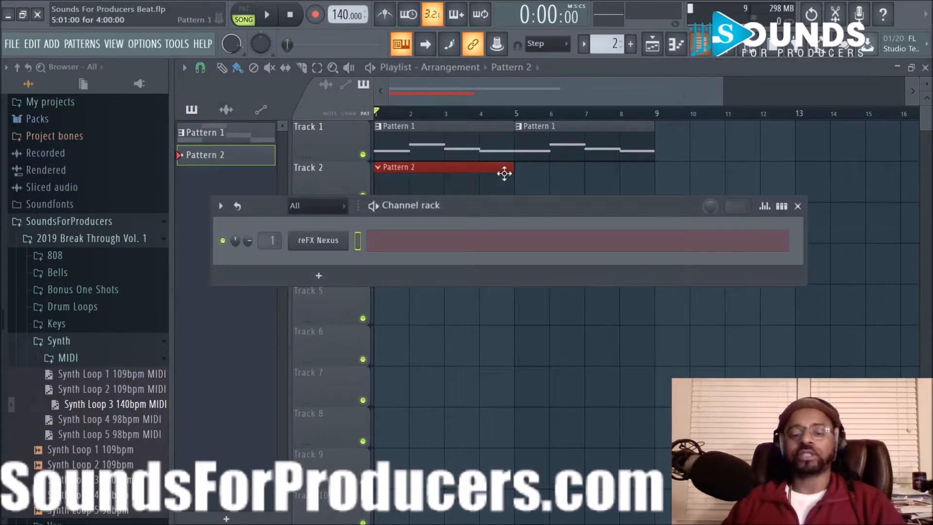
left_click(341, 279)
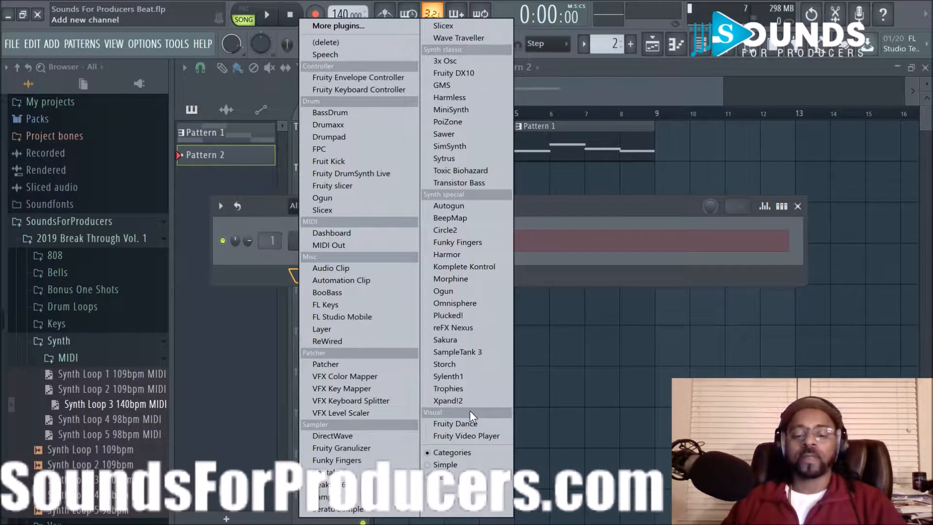
left_click(467, 327)
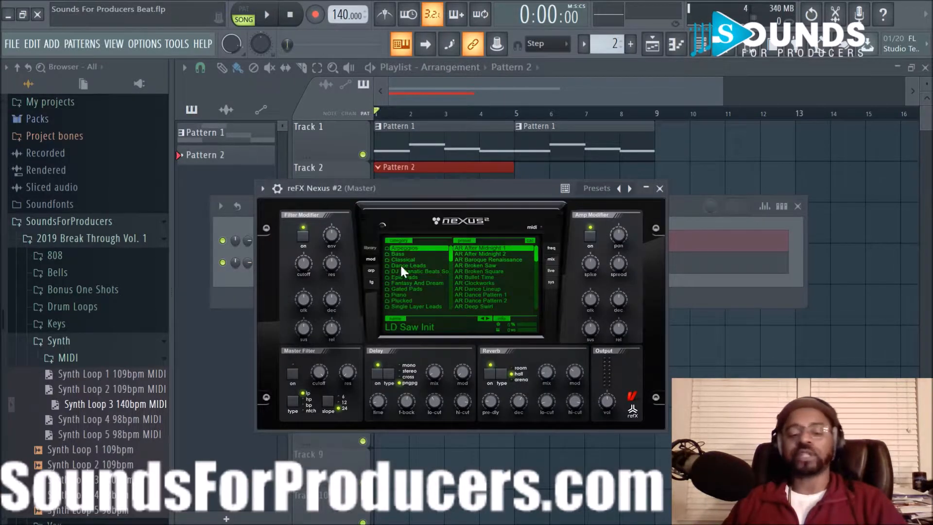
scroll(437, 277, "down", 2)
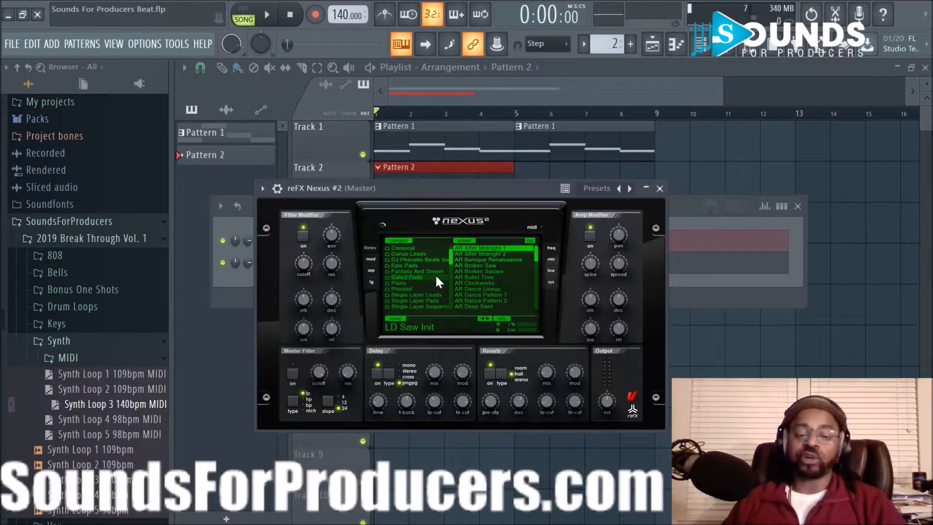
left_click(416, 288)
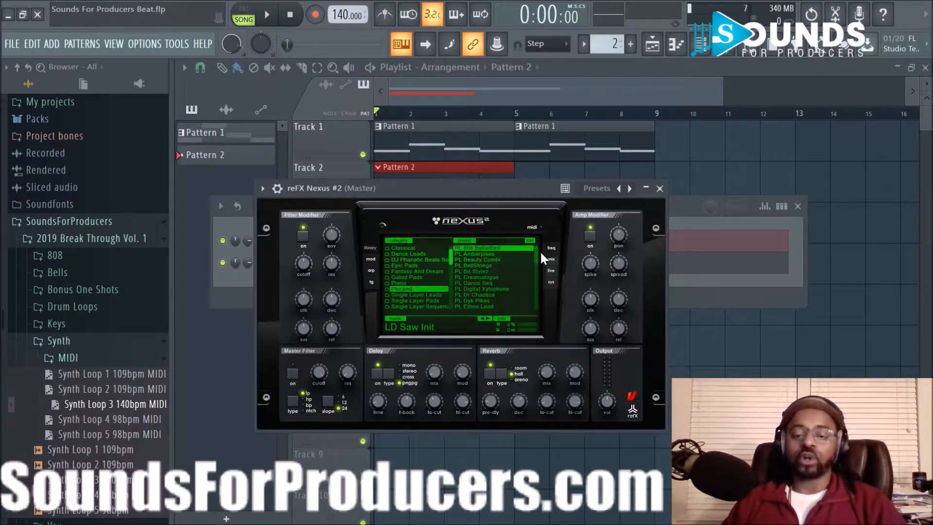
- Audition the plucked presets from PL 80s Balladbell onward over the song, choose PL BellStrings, close Nexus and stop playback
left_click_drag(537, 251, 538, 295)
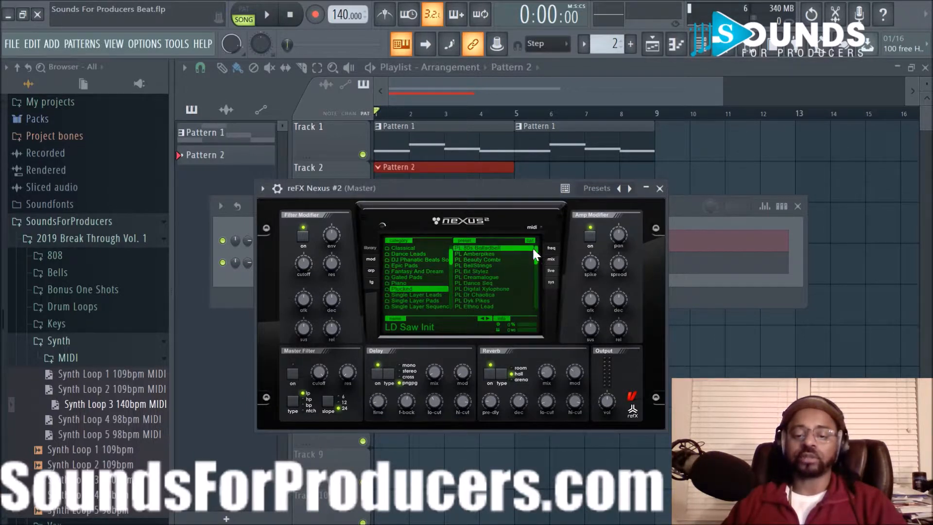
left_click(486, 247)
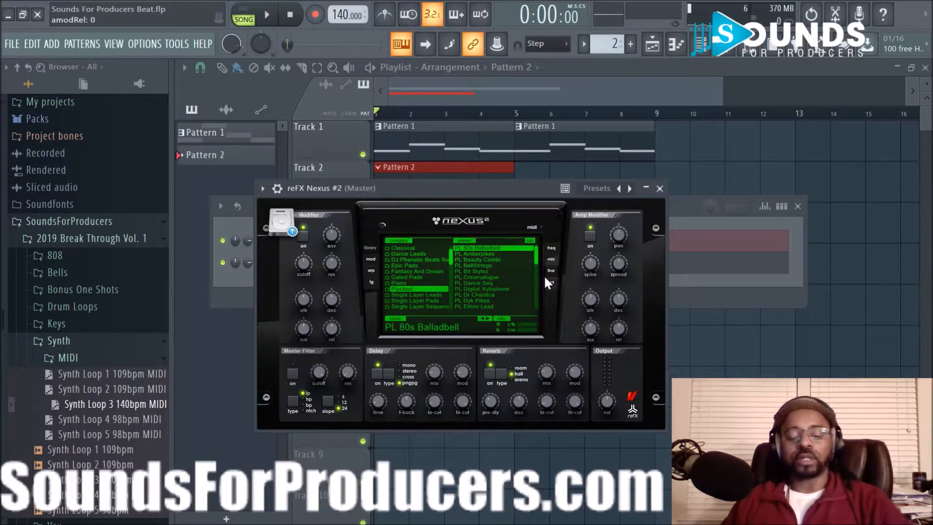
key("space")
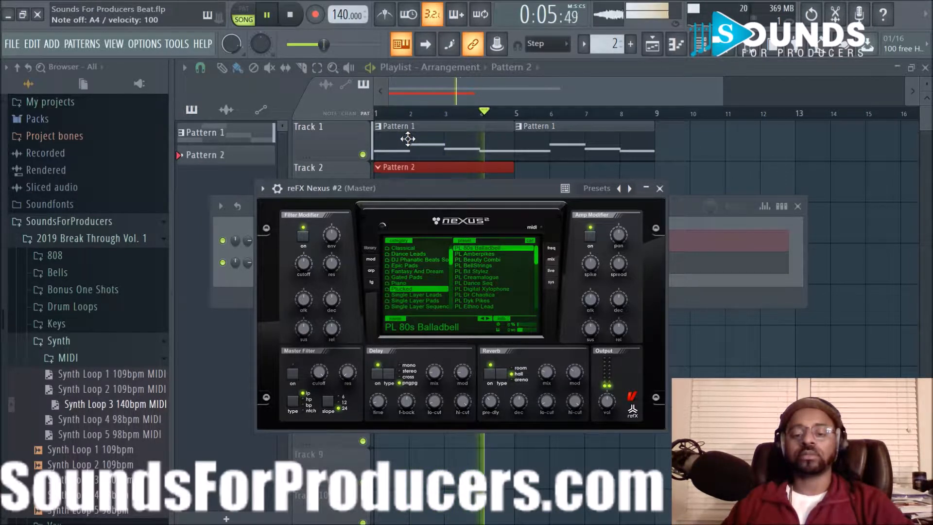
left_click(487, 319)
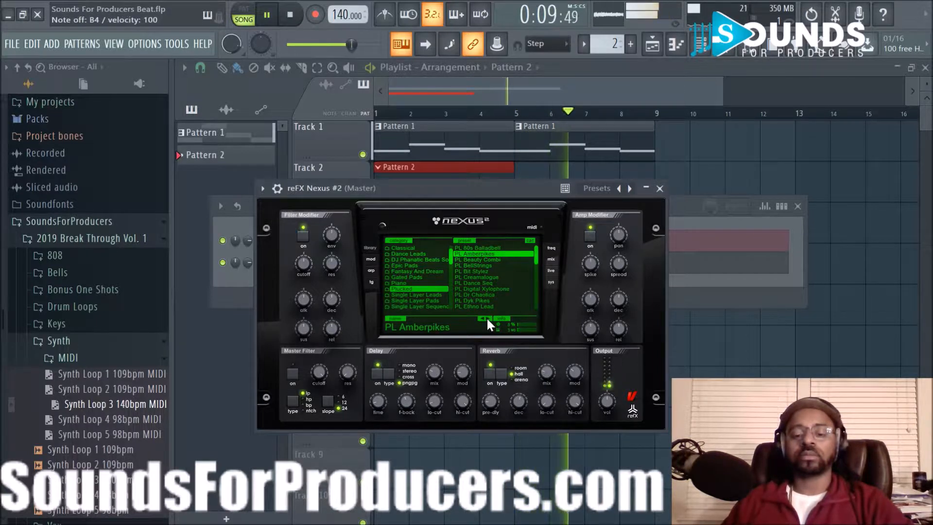
left_click(487, 319)
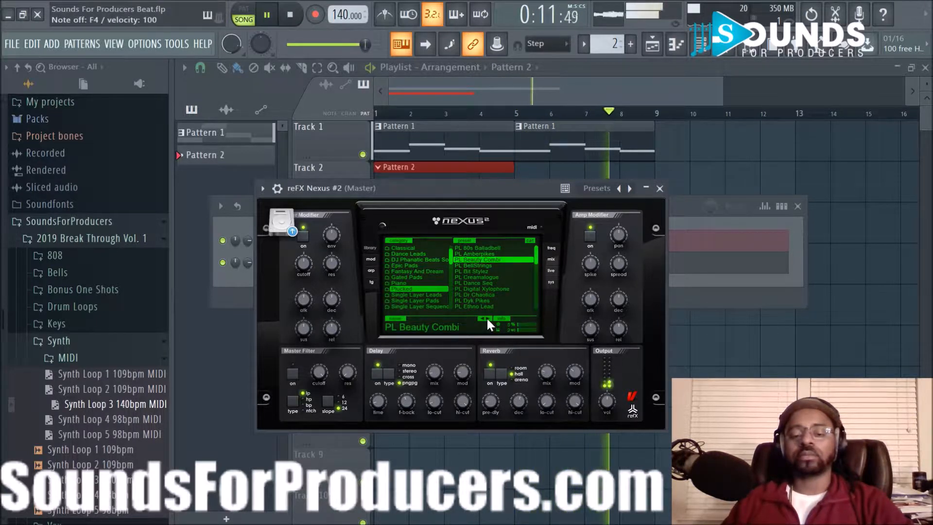
left_click(487, 320)
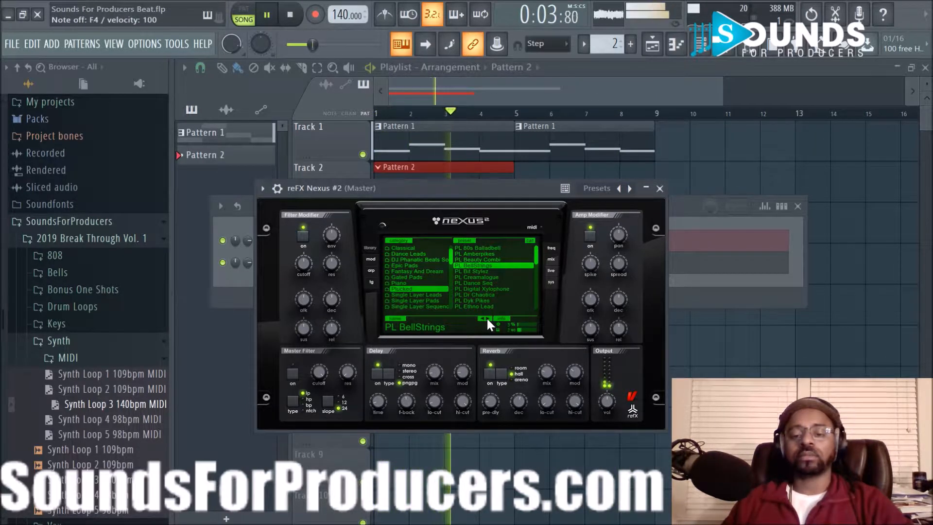
left_click(660, 188)
key("space")
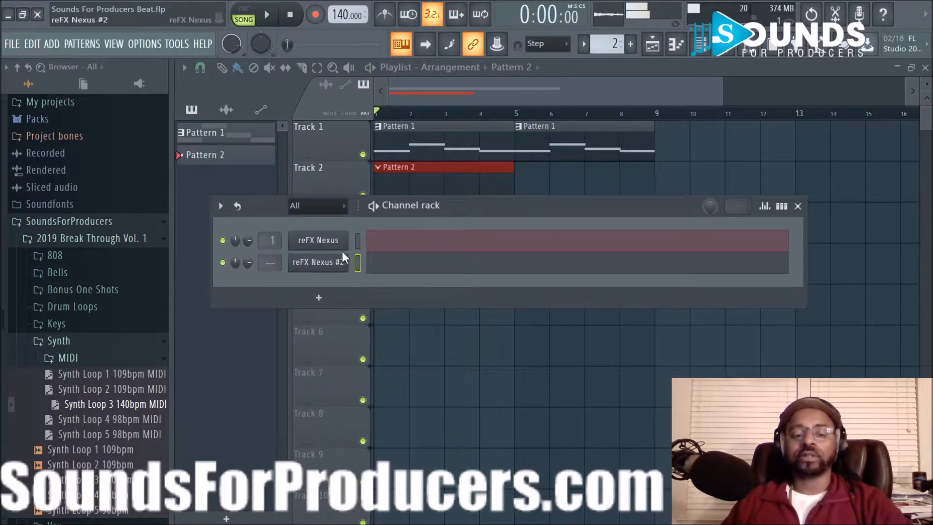
- Open the piano roll of the reFX Nexus #2 channel for Pattern 2 and hide the file browser
key("F6")
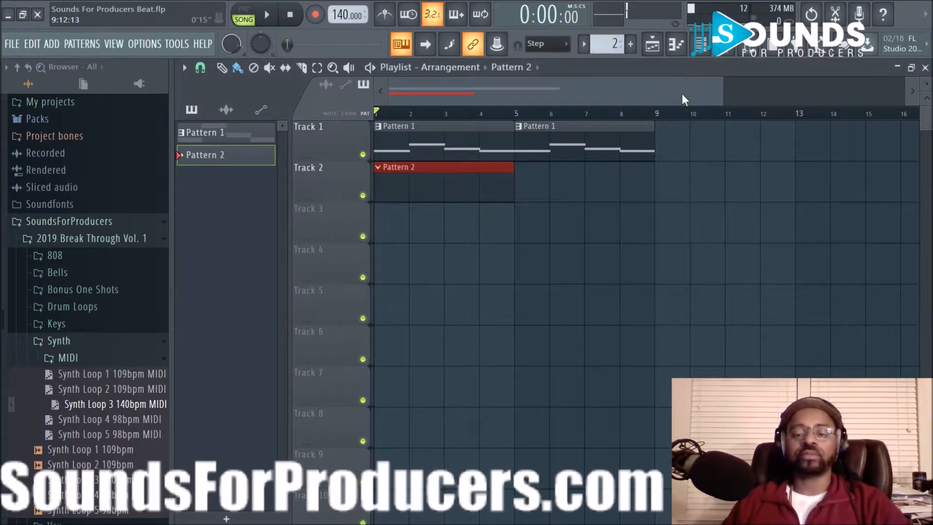
left_click(701, 46)
right_click(350, 256)
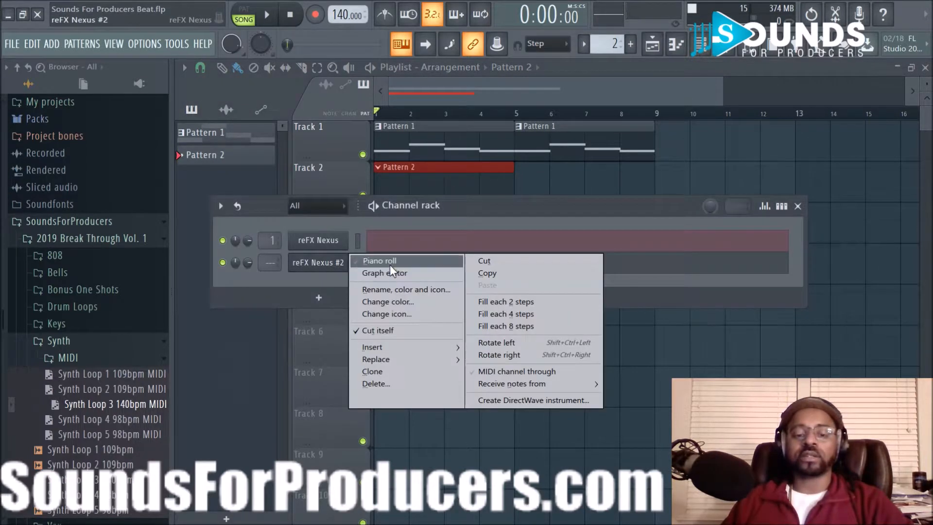
left_click(376, 258)
scroll(317, 233, "down", 3)
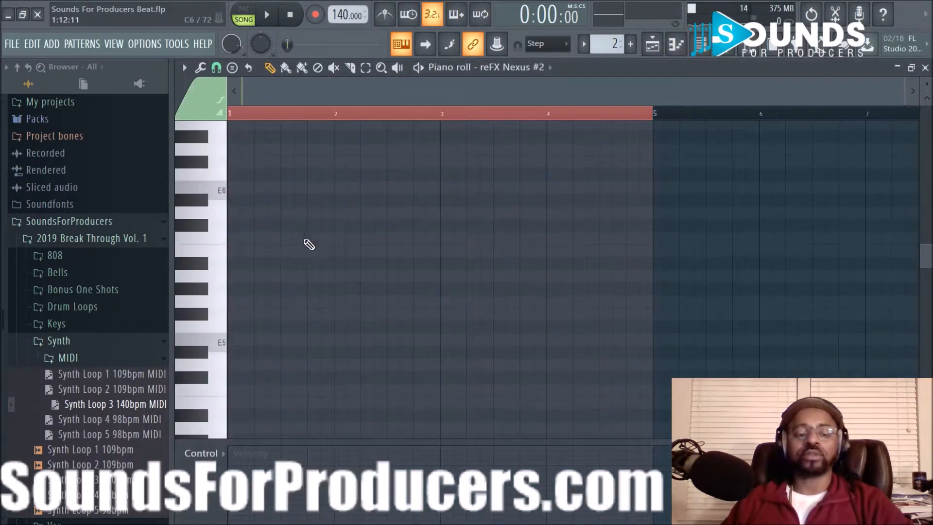
scroll(229, 256, "up", 1)
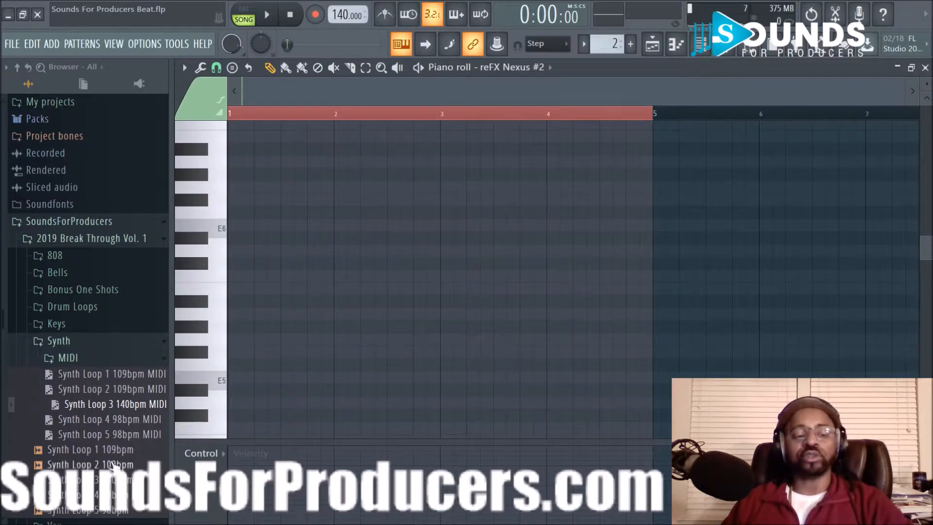
left_click(748, 51)
- Replay the song's opening bars several times over the empty piano roll's upper octaves and stop playback
key("space")
key("space")
key("space")
scroll(162, 229, "up", 3)
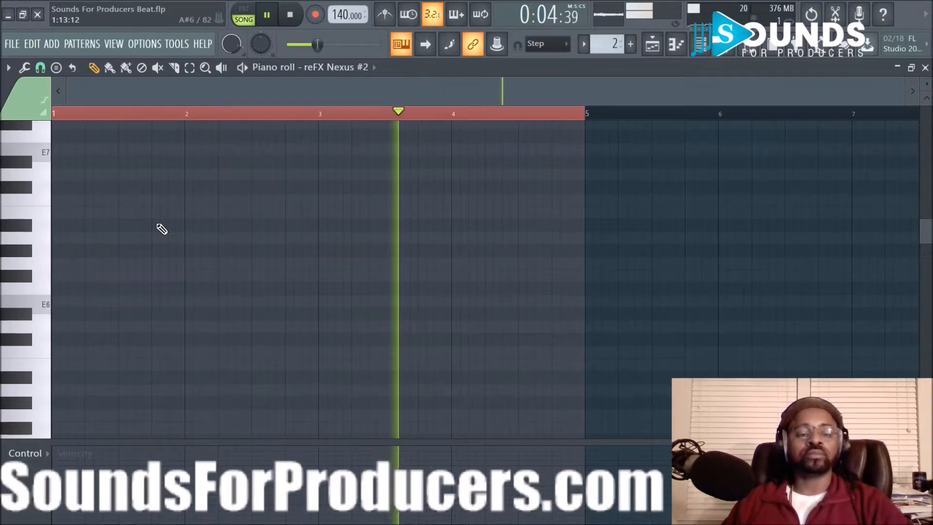
key("space")
key("space")
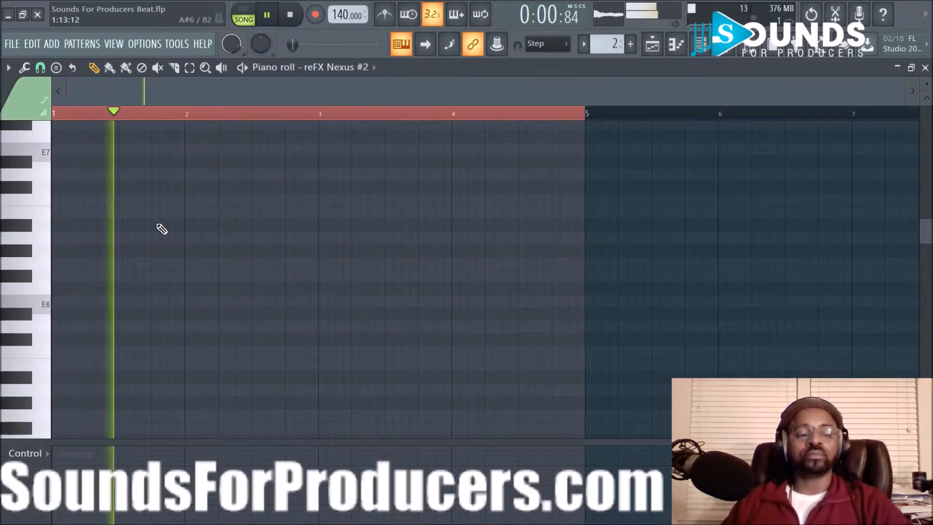
key("space")
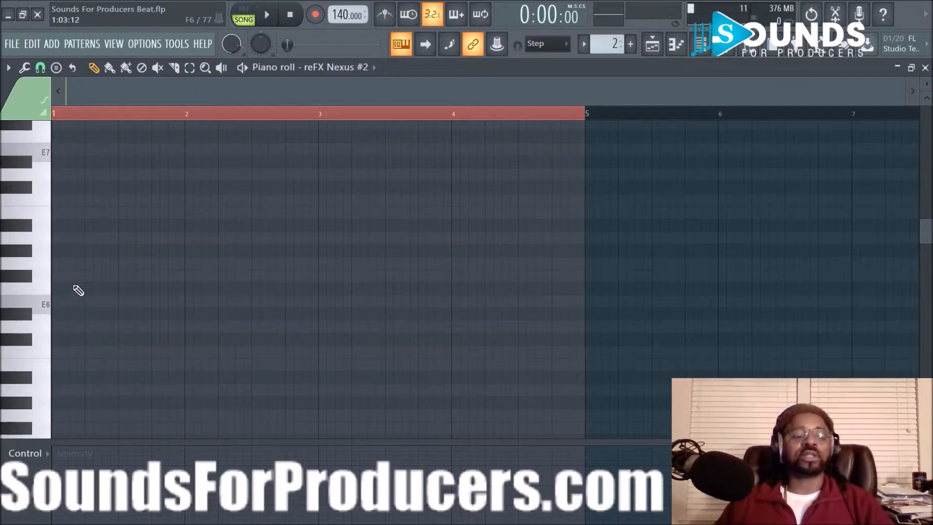
- Place E6, G6, B6 and E6 on the four beats of bar 1 and replay the song
key("space")
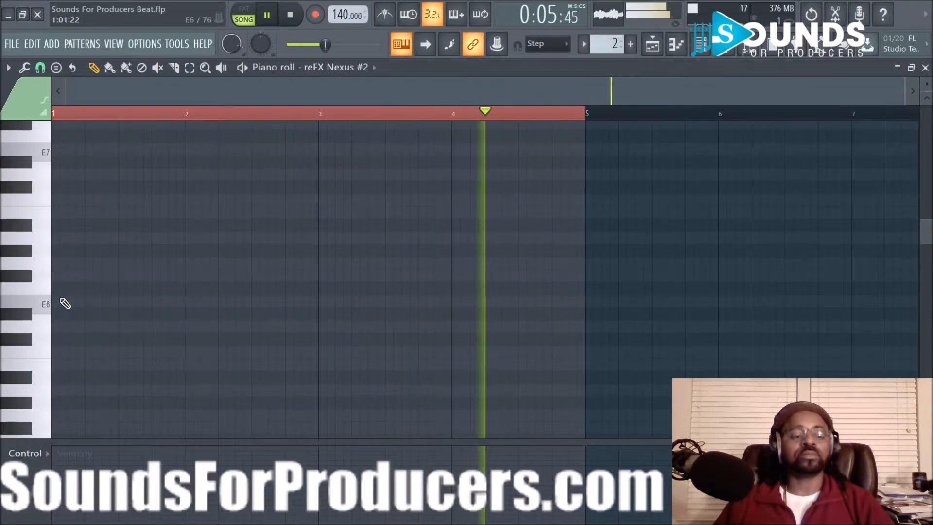
key("space")
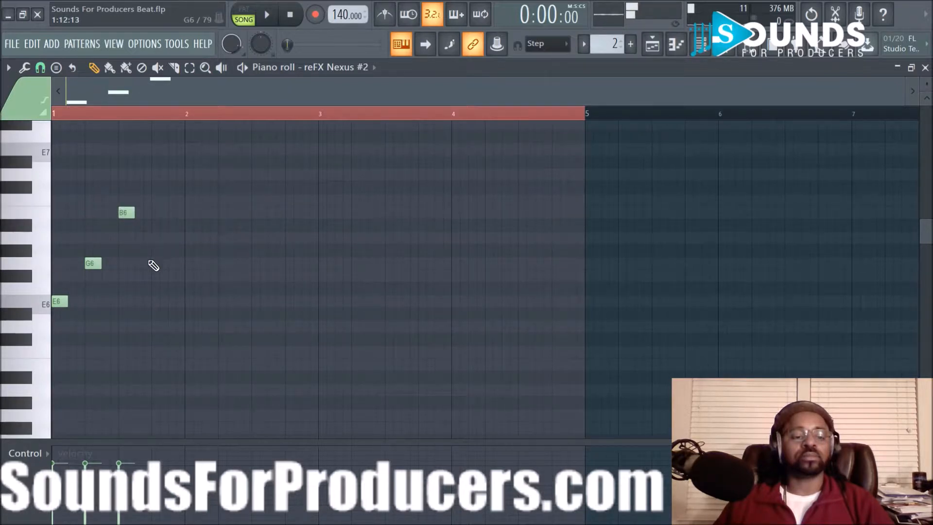
key("space")
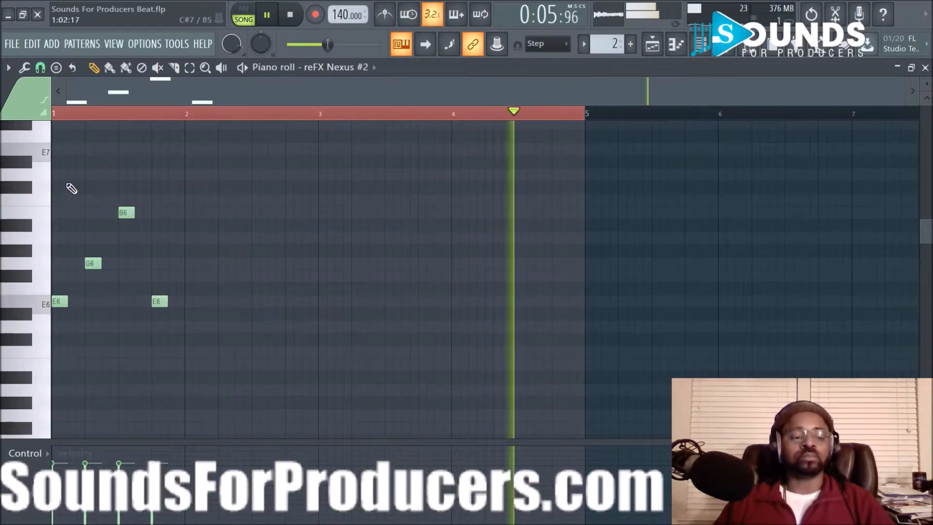
- Copy the four-note figure from bar 1 into bars 2 and 3, replaying the song to check it
left_click_drag(67, 182, 227, 373)
left_click_drag(56, 301, 187, 306)
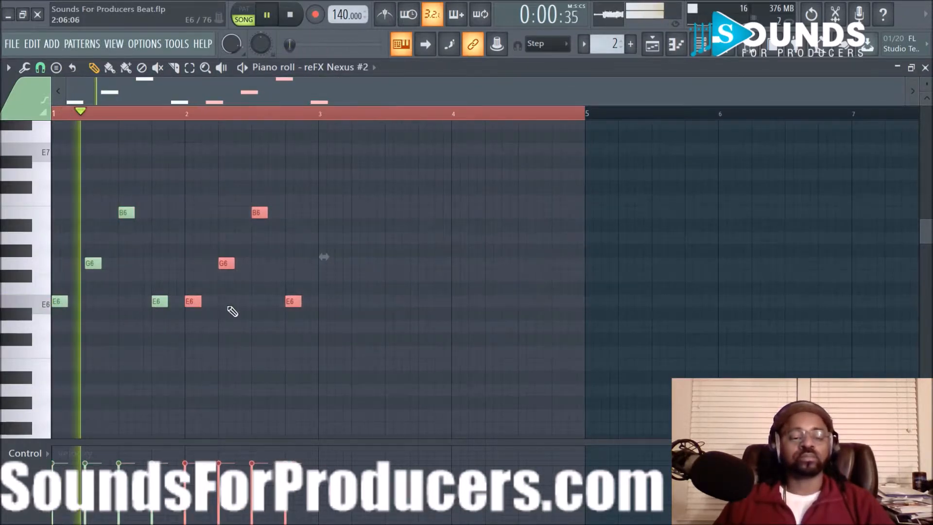
key("space")
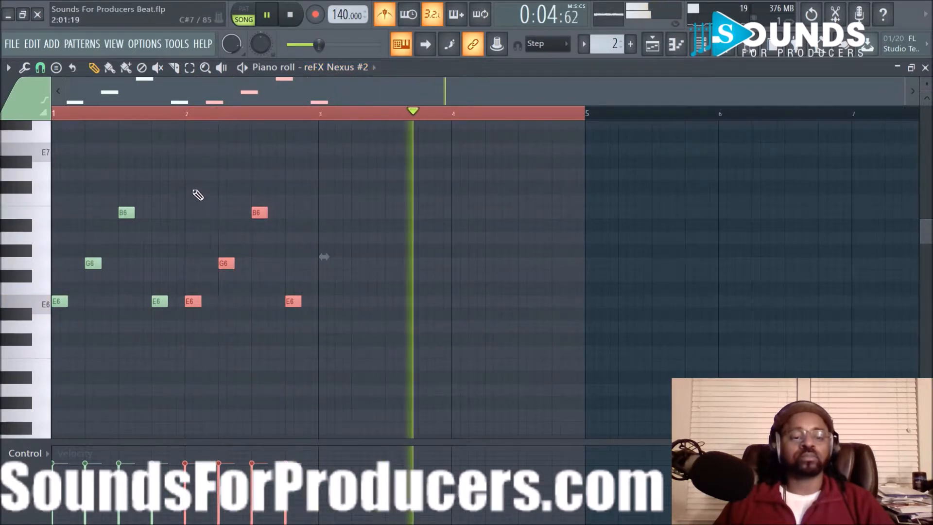
left_click_drag(200, 158, 354, 363)
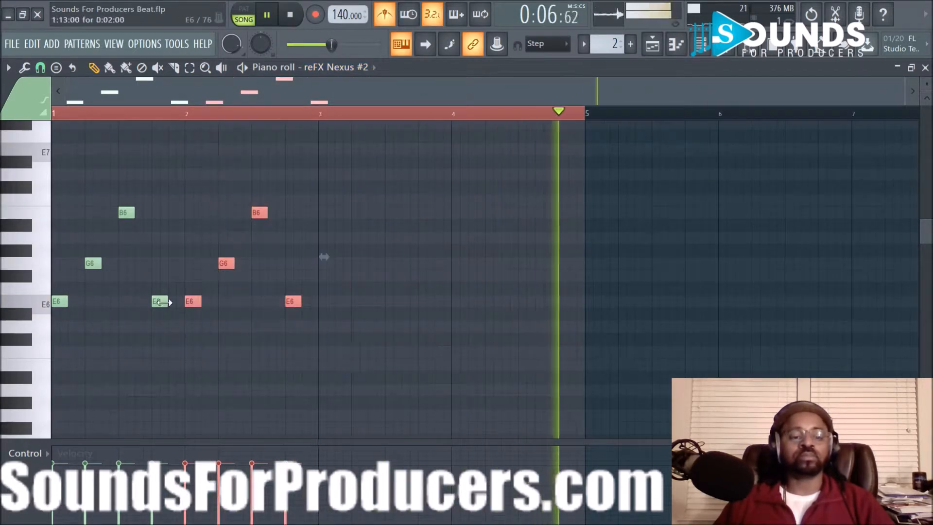
left_click_drag(193, 306, 325, 305)
key("space")
key("space")
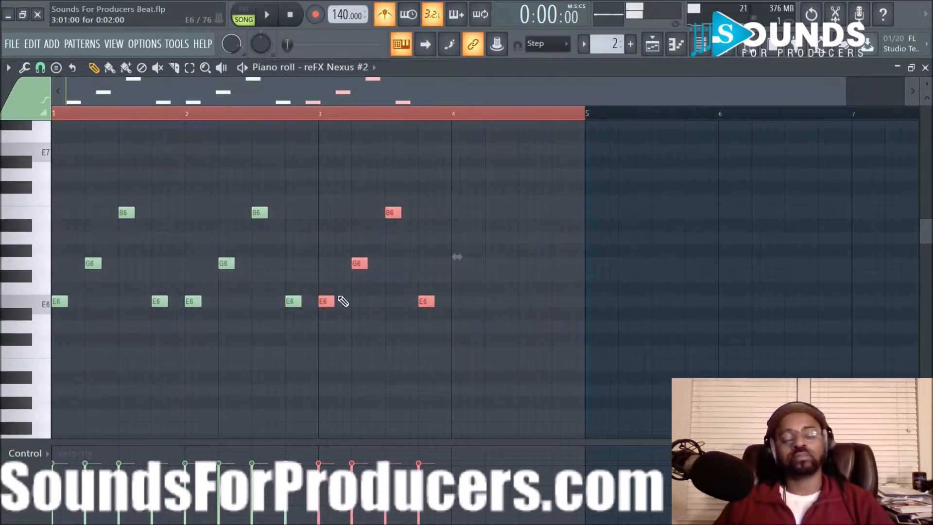
left_click(422, 171, "ctrl")
left_click_drag(318, 181, 402, 336)
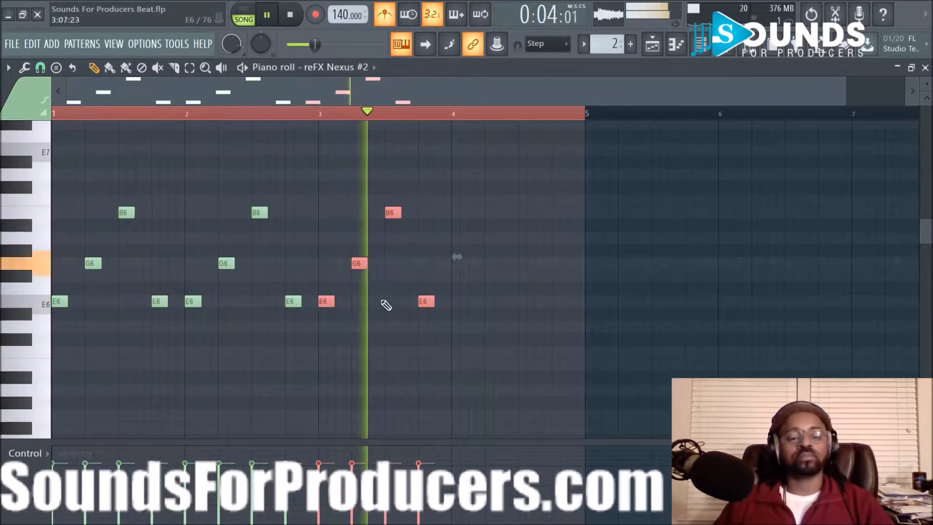
- Try A6, B6 and A#6 as the opening note of bar 4, replaying the song, and delete the note
key("space")
left_click(454, 238)
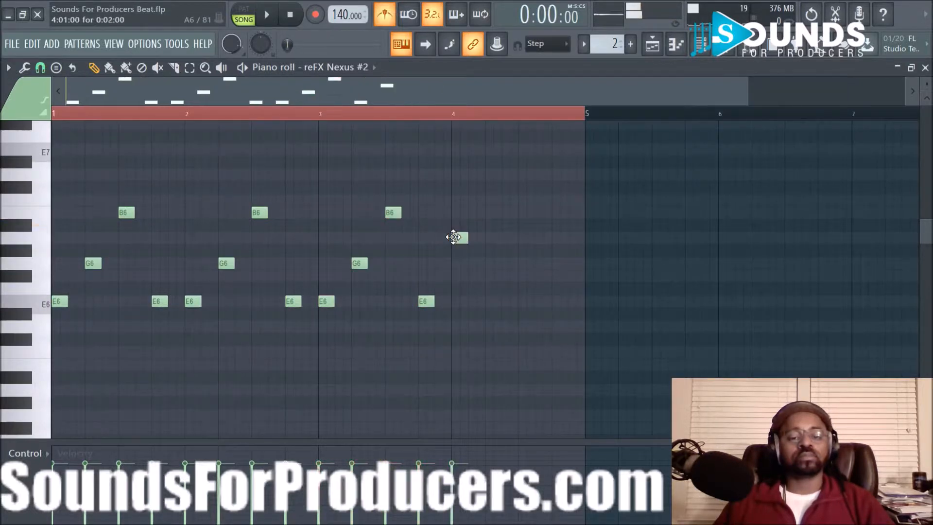
left_click_drag(460, 238, 459, 210)
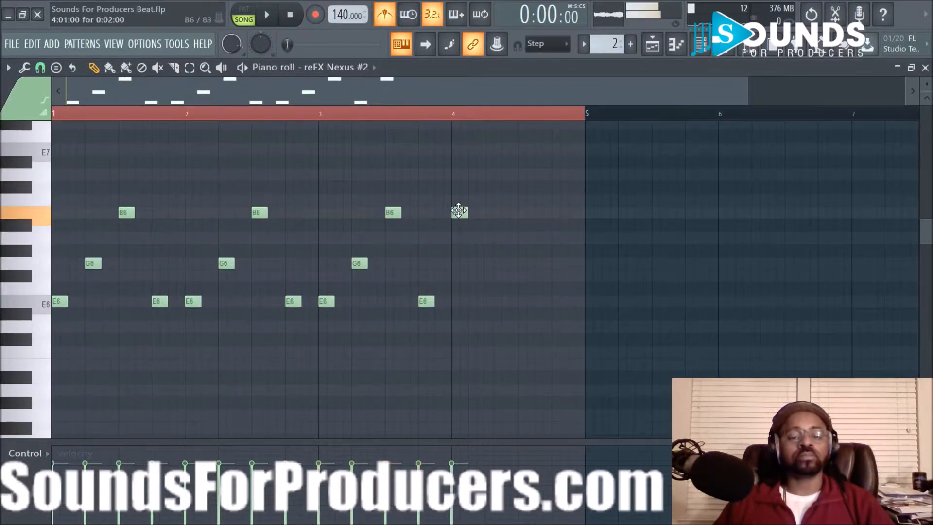
key("space")
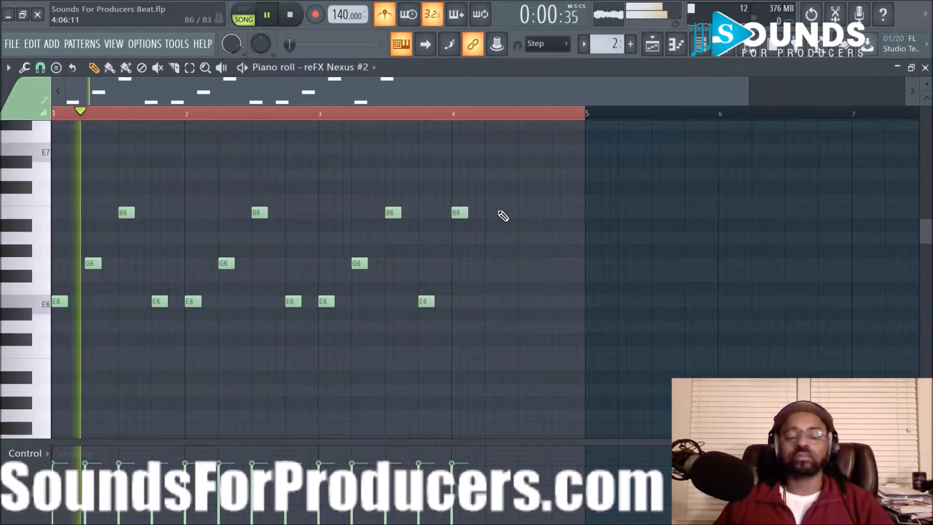
right_click(463, 214)
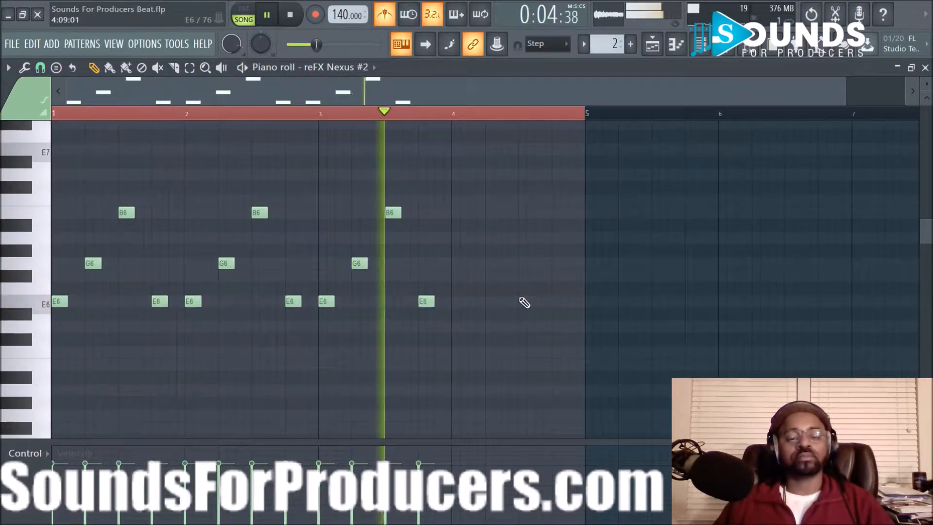
key("space")
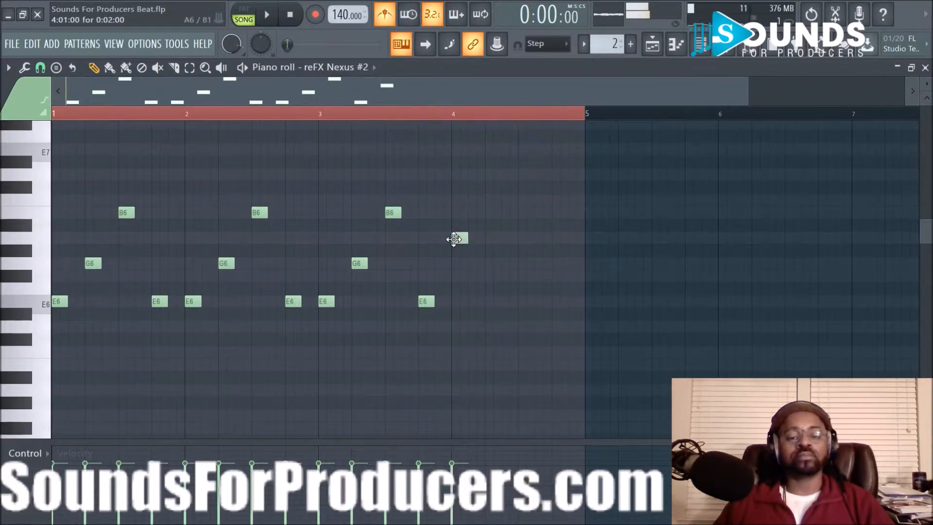
left_click_drag(453, 238, 454, 298)
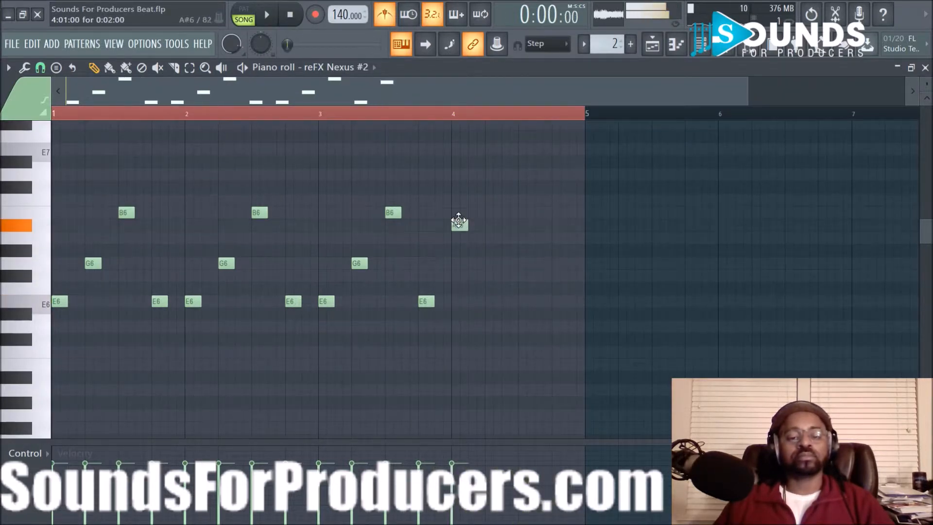
right_click(459, 212)
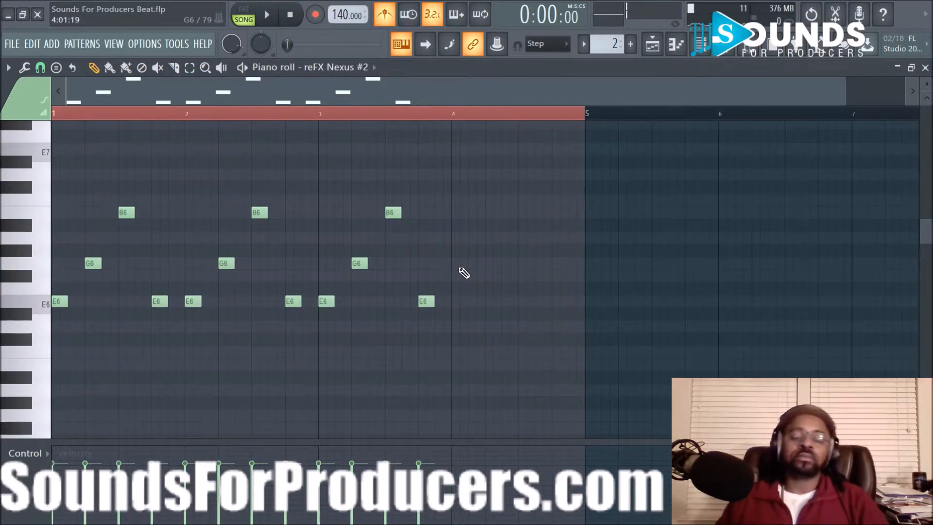
- Fill bar 4 with B6, C7, B6 and G6 on its four beats, play the song and save the project
left_click(456, 214)
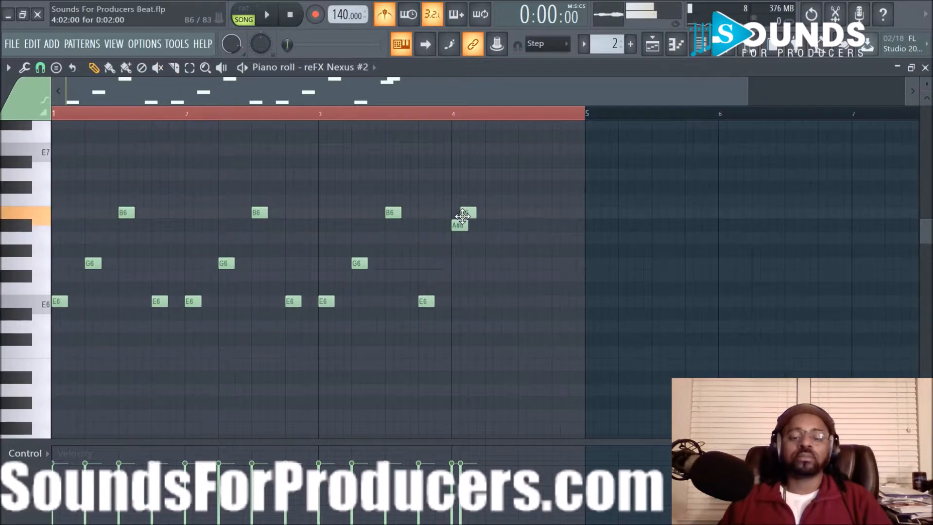
key("space")
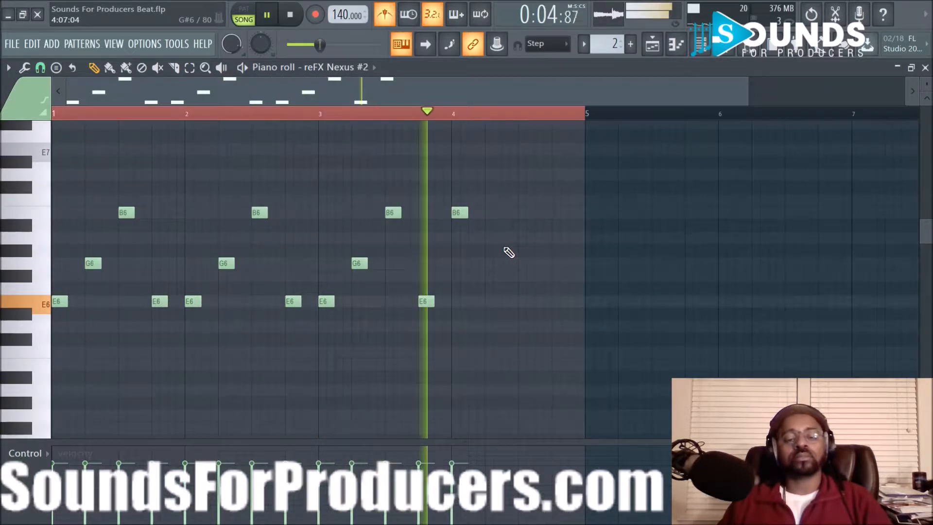
key("space")
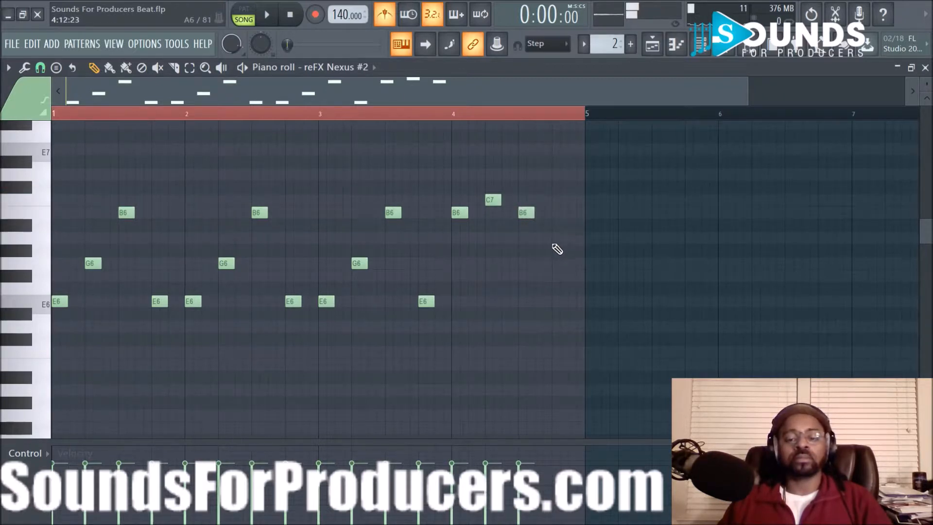
key("space")
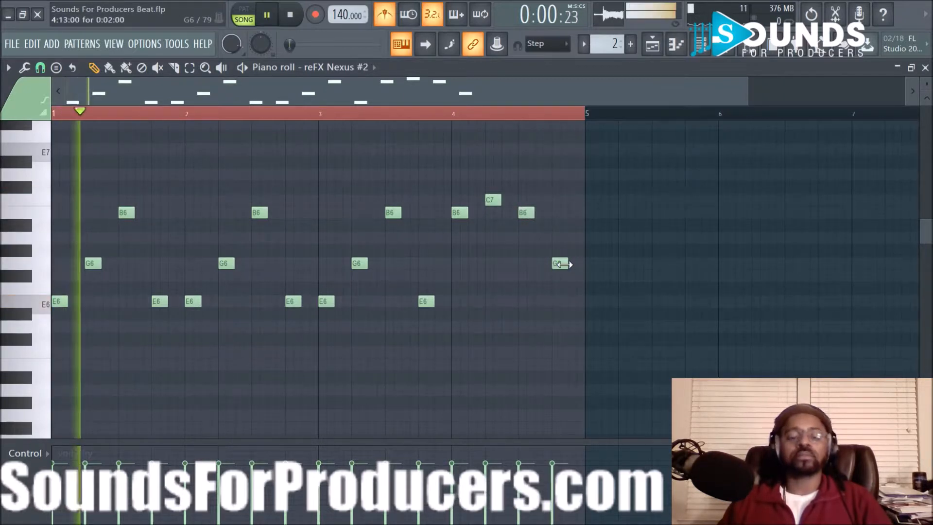
key("ctrl+s")
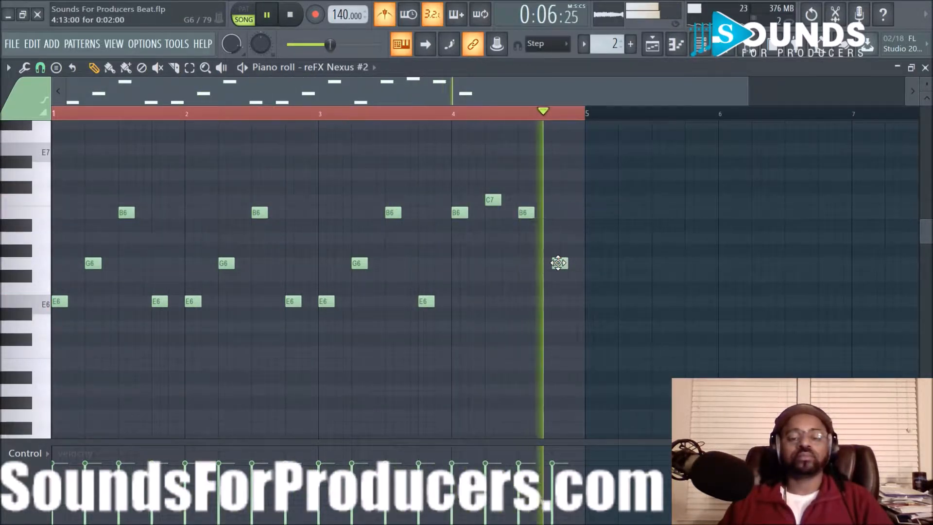
- Copy the Pattern 2 clip to bar 5 of Track 2 in the playlist and make the copy a unique pattern
left_click(653, 46)
left_click_drag(338, 186, 511, 188)
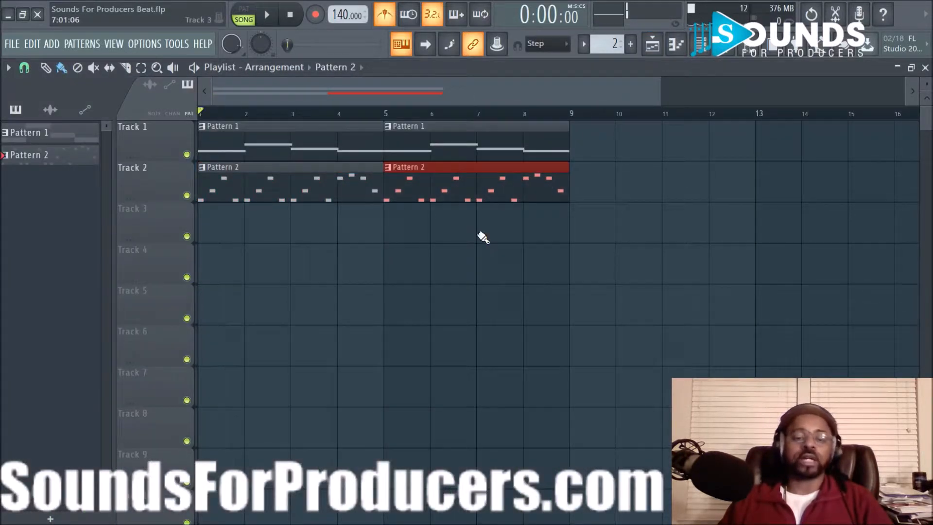
left_click(388, 169)
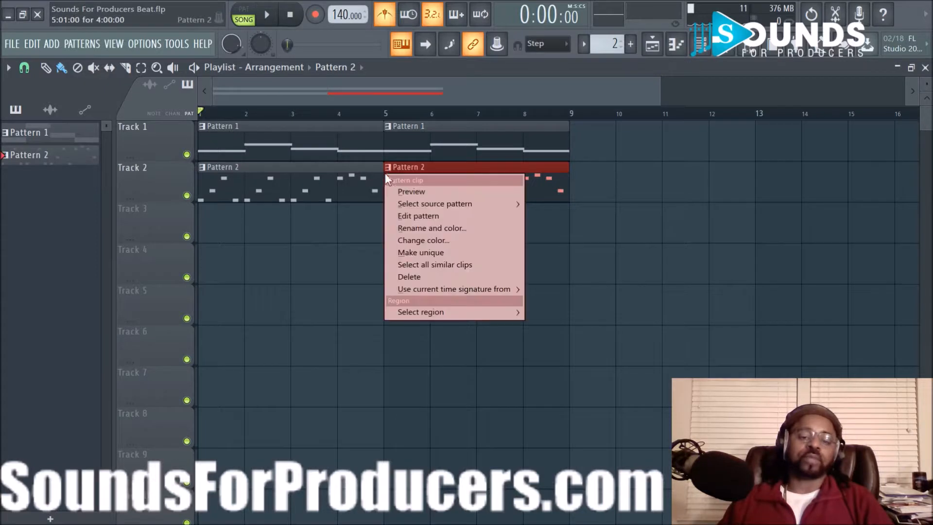
left_click(425, 251)
- Double all of Pattern 3's notes one octave lower in its piano roll and return to the playlist
double_click(418, 181)
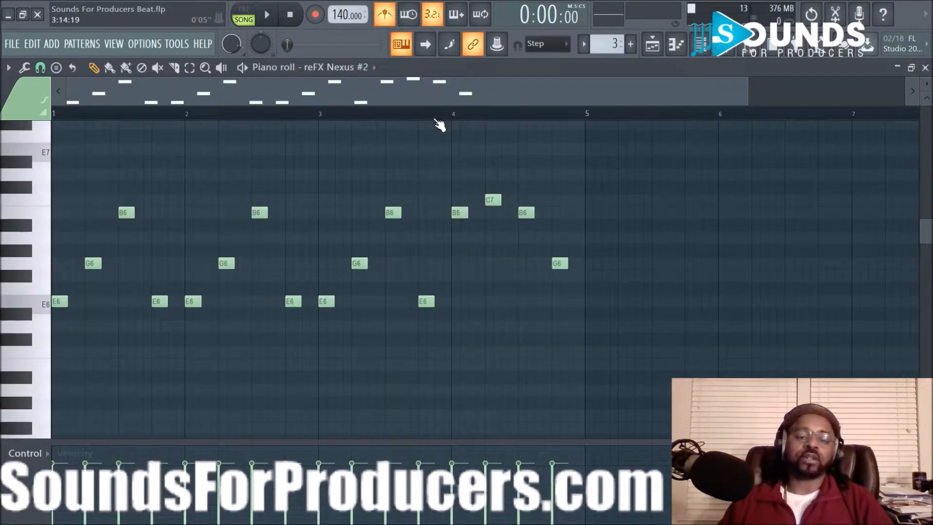
key("ctrl+a")
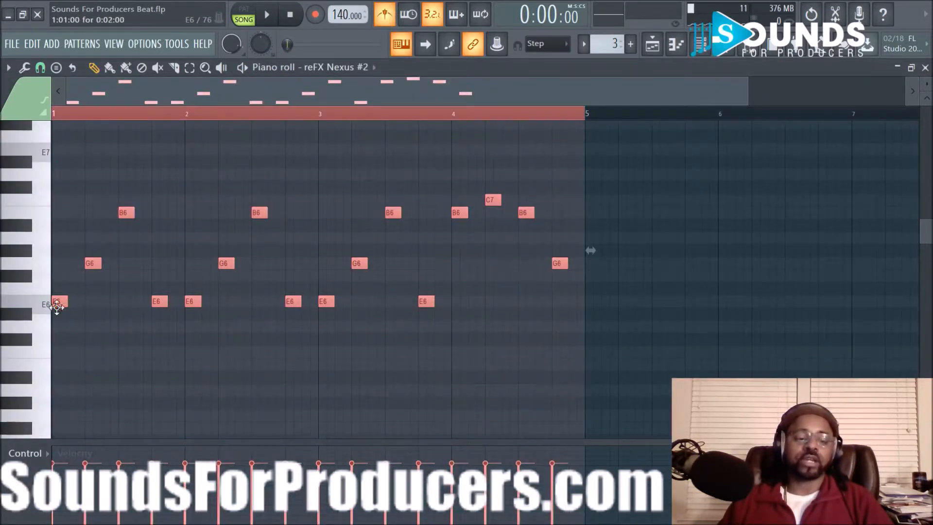
mouse_move(58, 300)
left_mouse_down()
mouse_move(78, 301)
mouse_move(58, 300)
left_mouse_up()
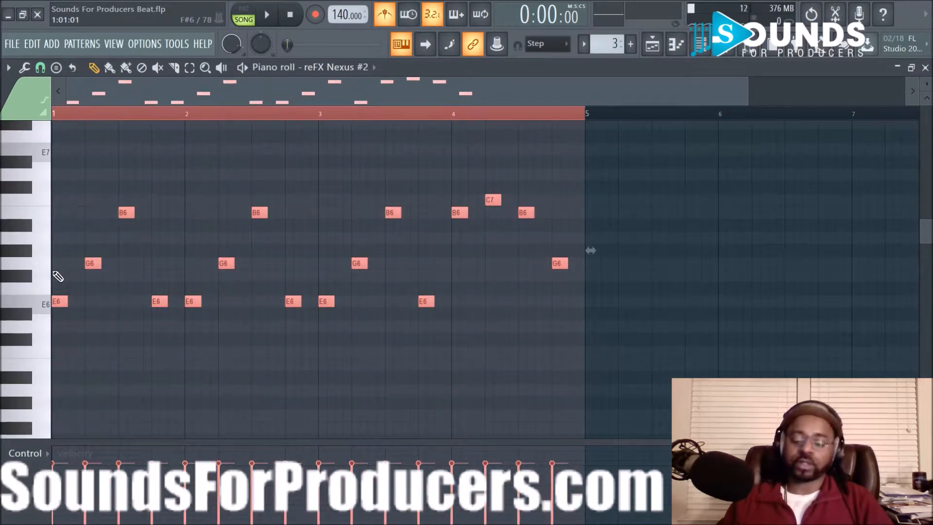
key("ctrl+Down")
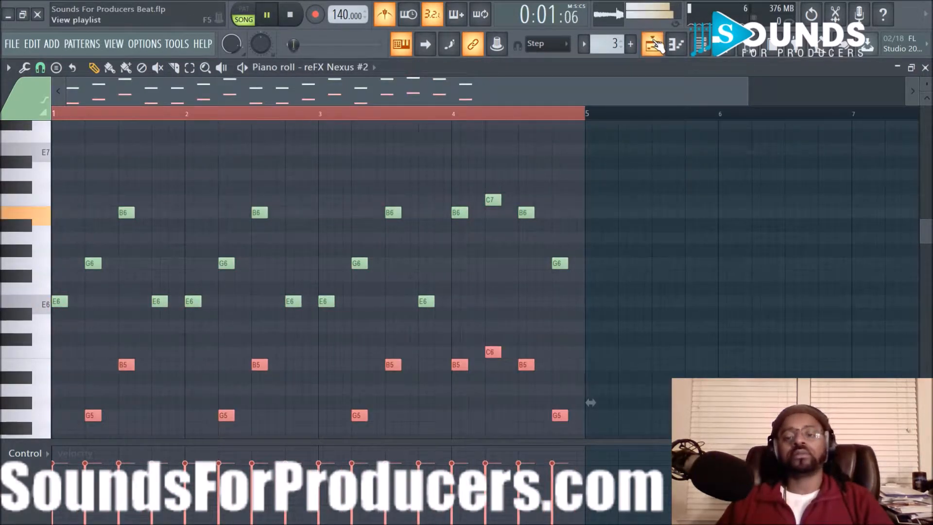
left_click(654, 45)
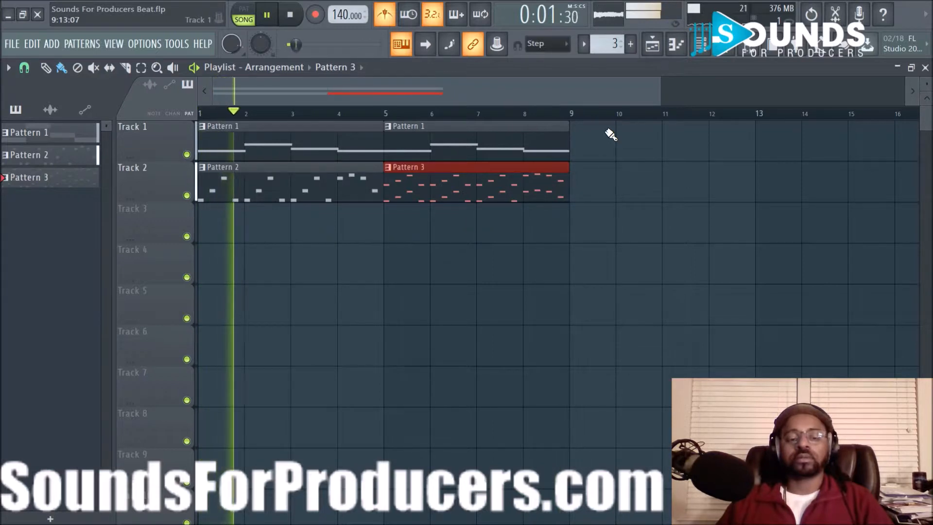
- Route the reFX Nexus #2 channel to mixer Insert 2 and load Fruity Parametric EQ 2 in slot 1
left_click(703, 45)
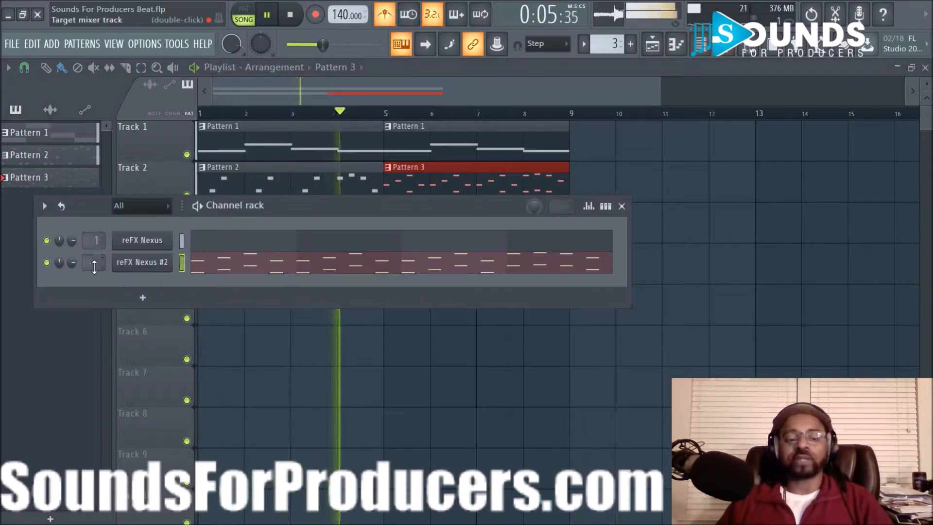
left_click(724, 53)
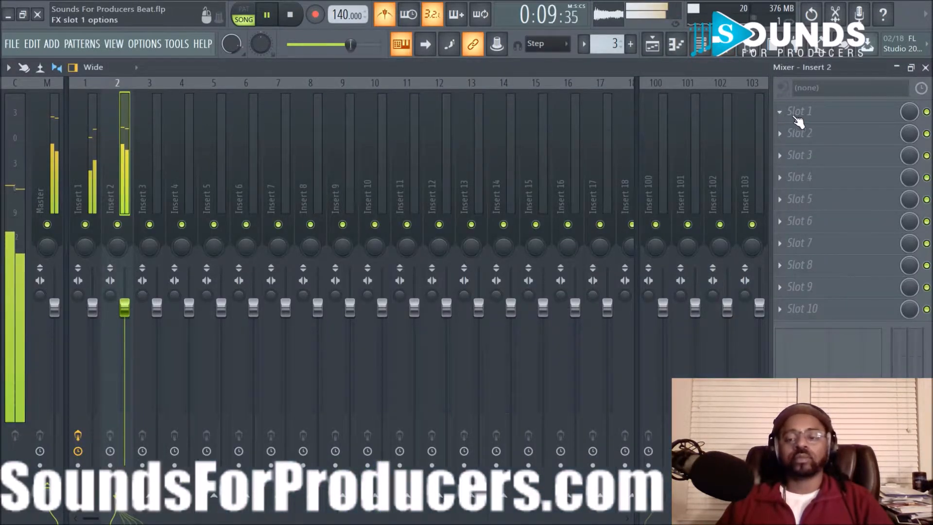
left_click(782, 113)
left_click(589, 26)
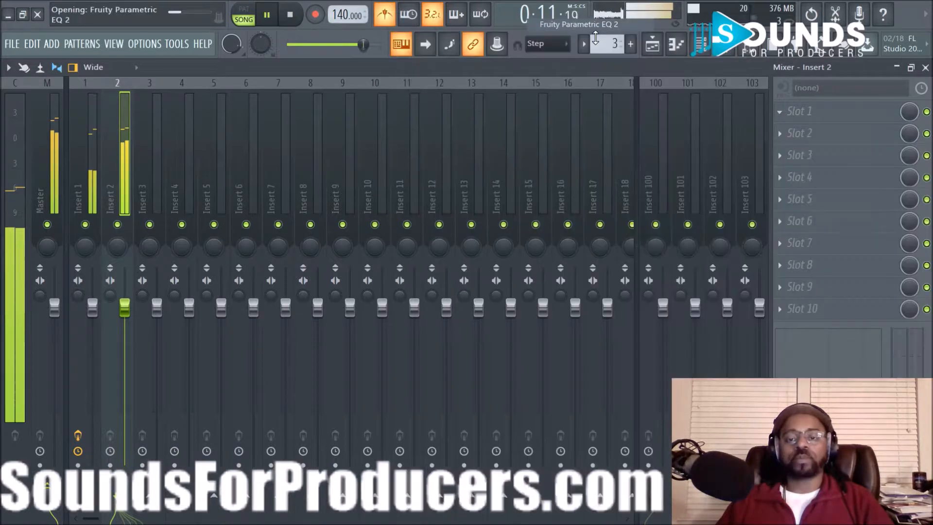
- Cut the lows with EQ band 1 just above 200 Hz, boost band 5 by 2.8 dB at 1446 Hz, and close the EQ
left_click_drag(186, 345, 286, 418)
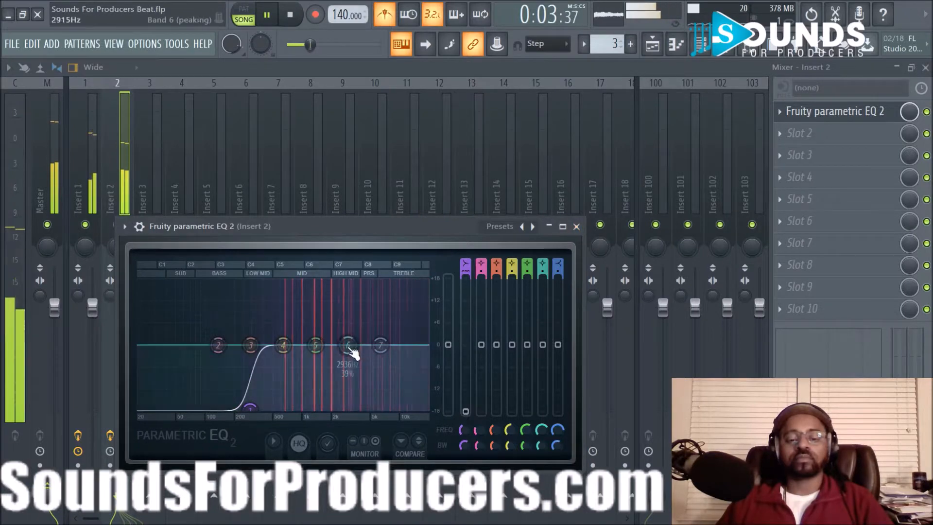
left_click_drag(315, 346, 318, 334)
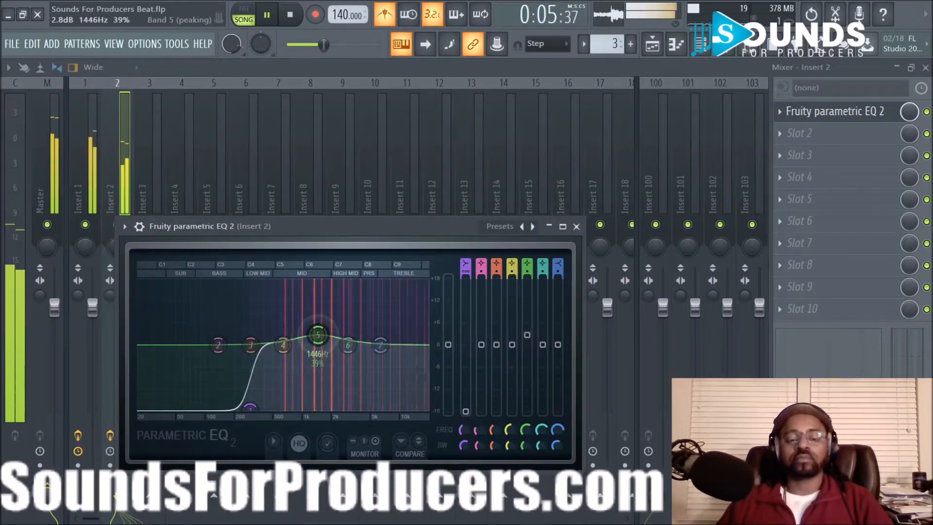
left_click(576, 226)
- Load Reverser in slot 2 of Insert 2 and set its mix to 43%
left_click(779, 133)
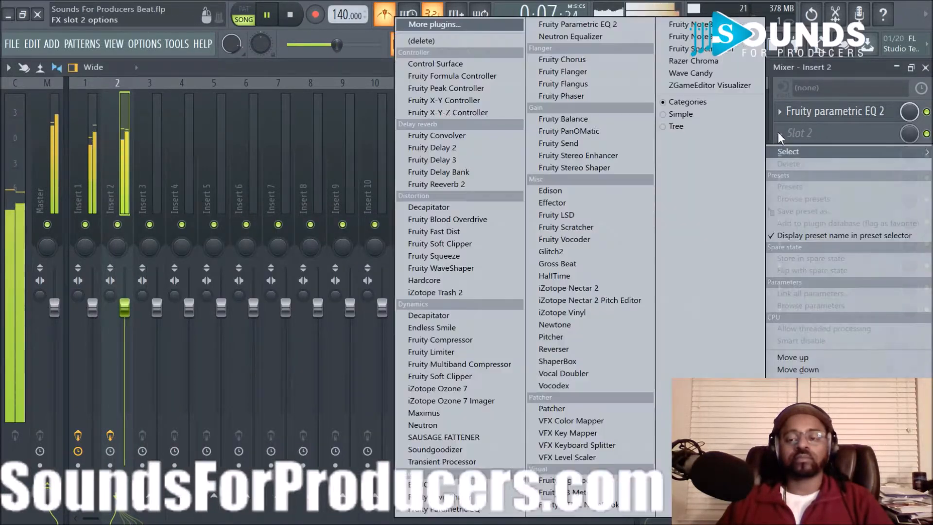
left_click(590, 350)
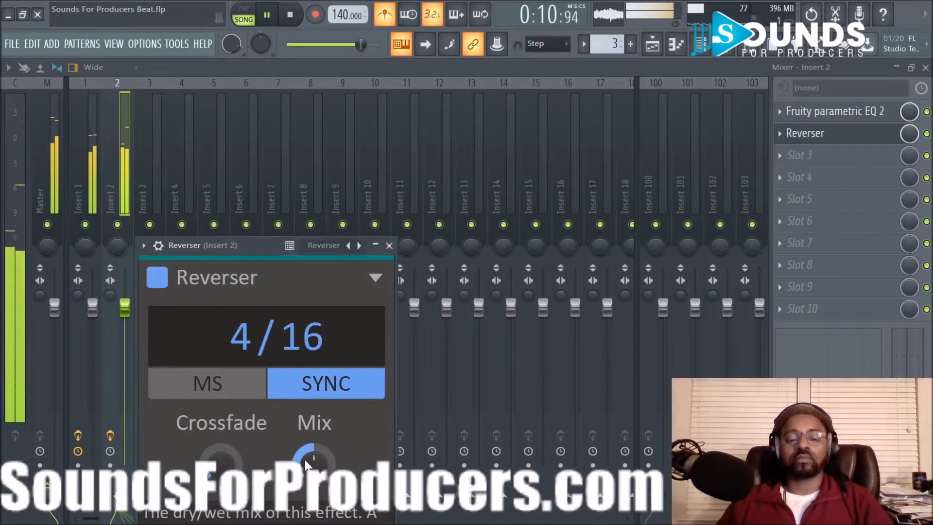
left_click_drag(314, 464, 313, 470)
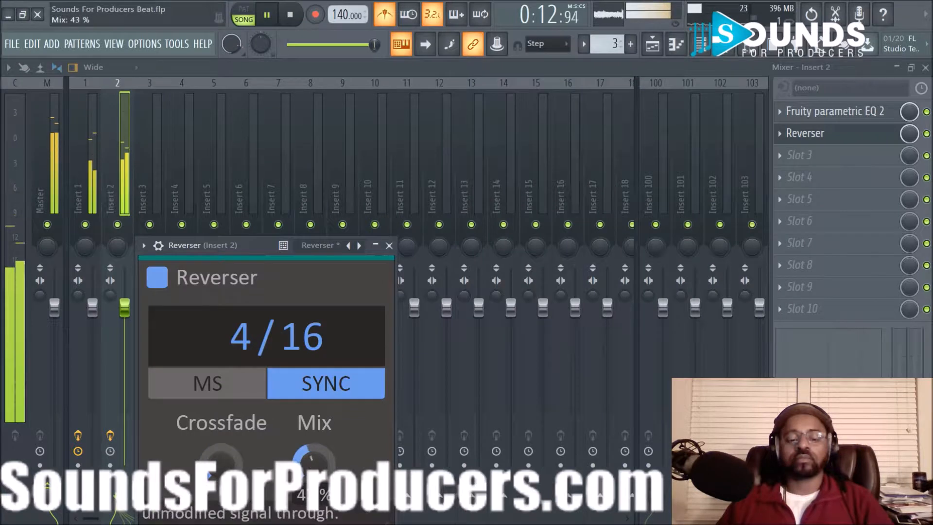
- Lower the Reverser mix to 30%, then try Fruity Reeverb 2 in its place in slot 2 of Insert 2
left_click_drag(246, 244, 302, 84)
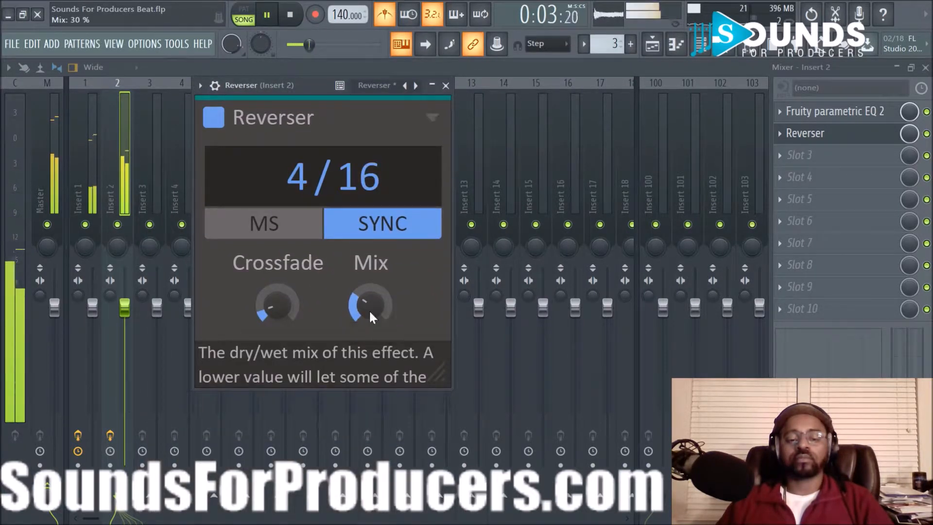
left_click(446, 86)
left_click(780, 133)
mouse_move(781, 151)
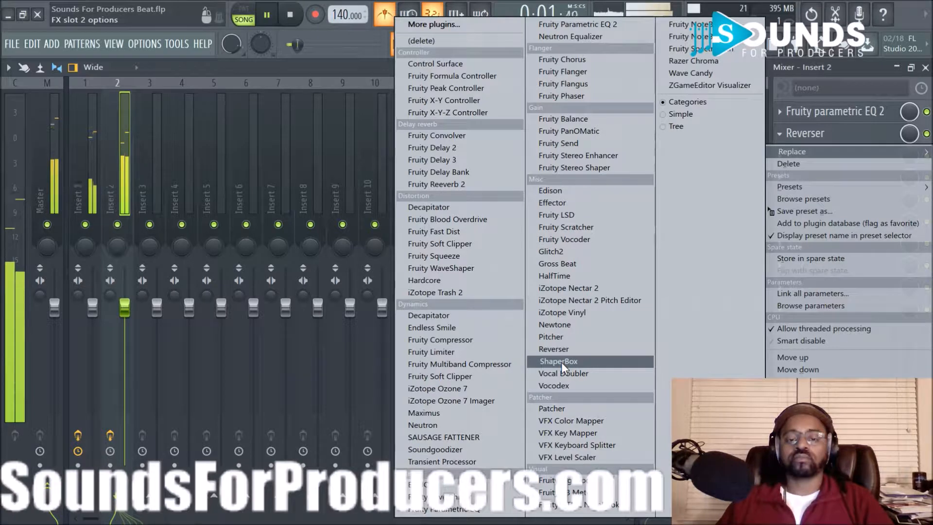
left_click(485, 184)
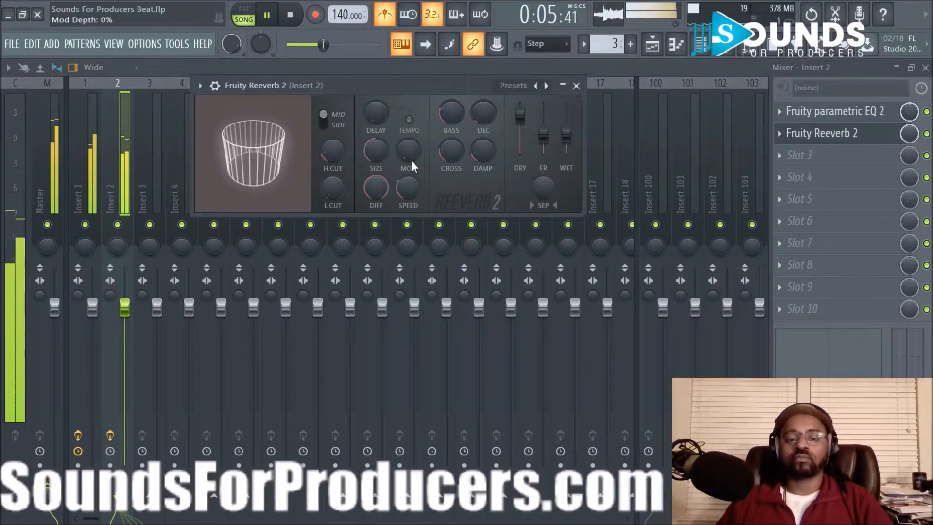
left_click(577, 86)
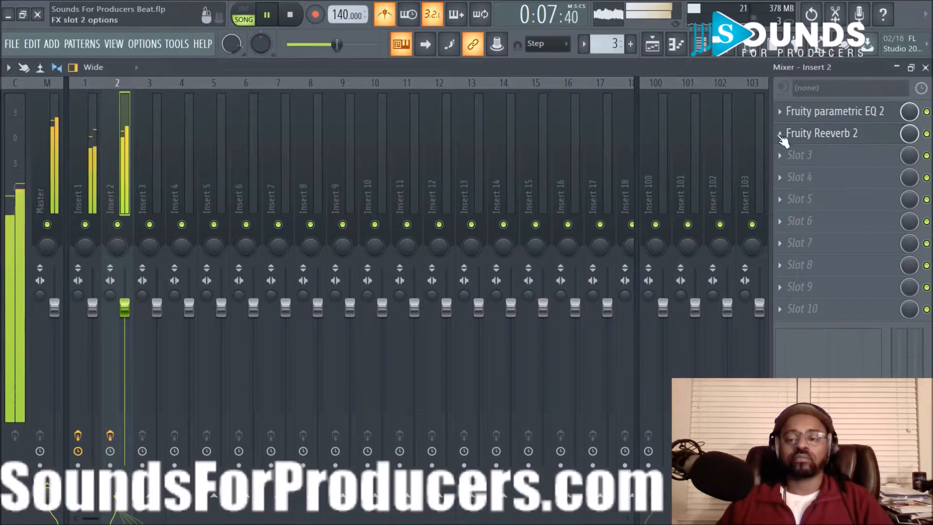
- Replace the effect in slot 2 of Insert 2 with Fruity Delay 3, choose the Ping pong model and shift its pan
left_click(781, 137)
mouse_move(778, 153)
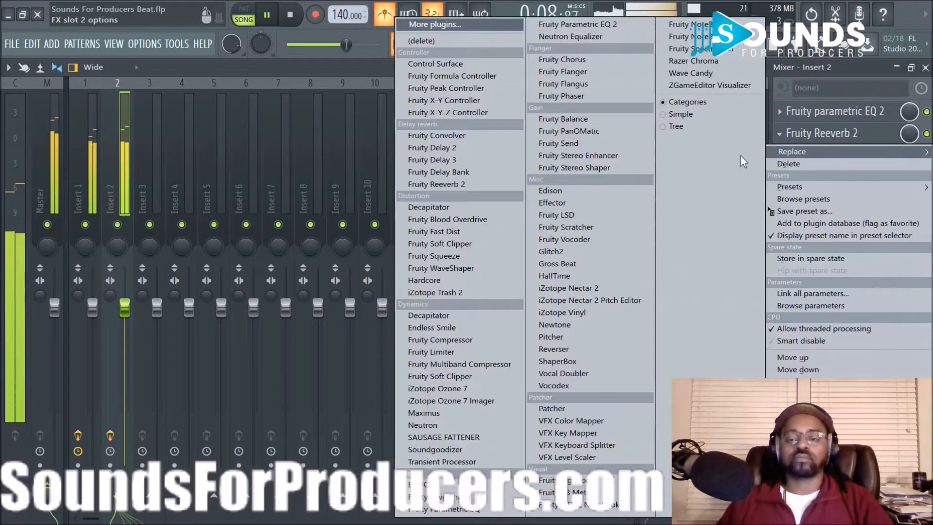
left_click(470, 162)
left_click(412, 146)
left_click_drag(361, 141, 363, 156)
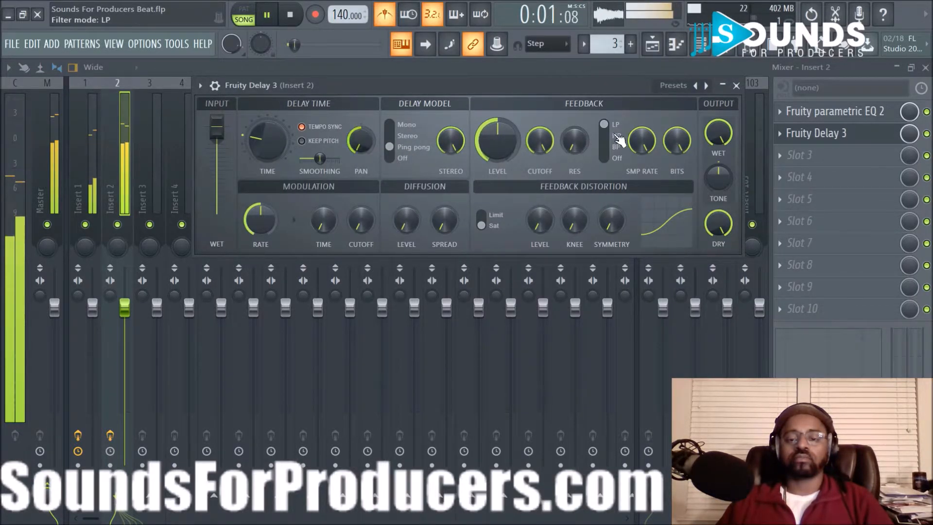
- Shorten the Fruity Delay 3 time to below 3:0, lower its output wet to 77.9%, and turn off the metronome
left_click_drag(718, 134, 718, 142)
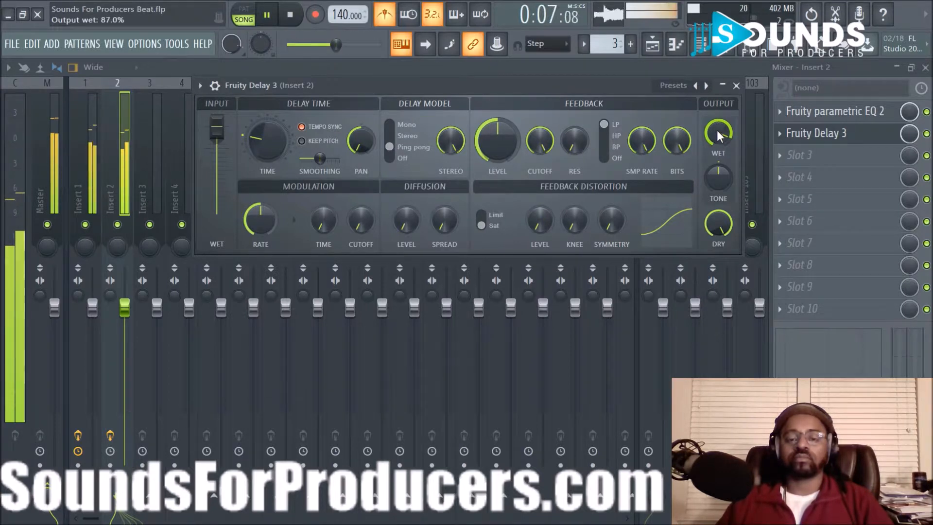
left_click_drag(716, 130, 716, 118)
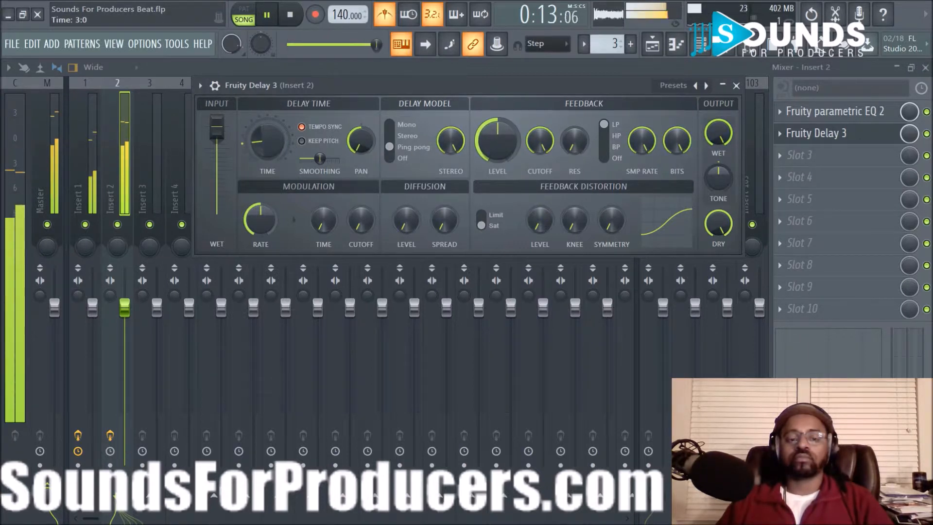
left_click_drag(267, 141, 268, 144)
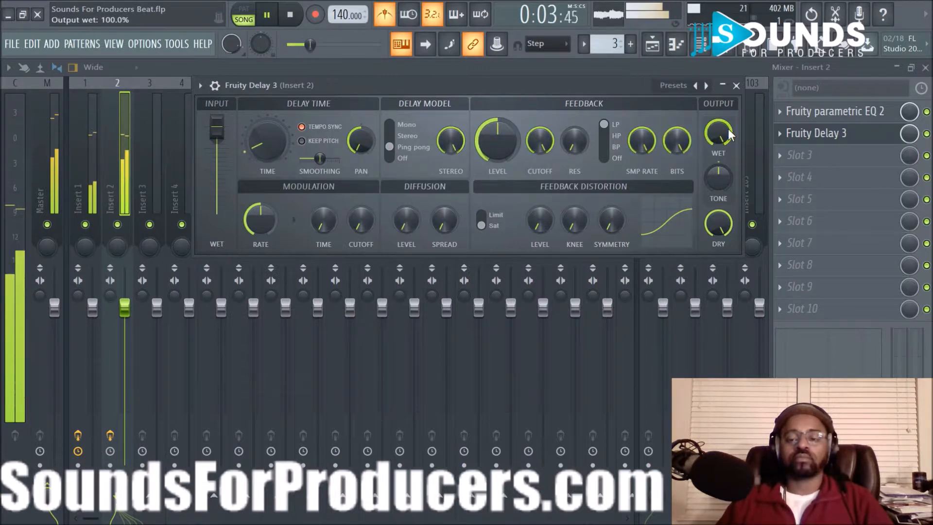
left_click_drag(718, 132, 718, 135)
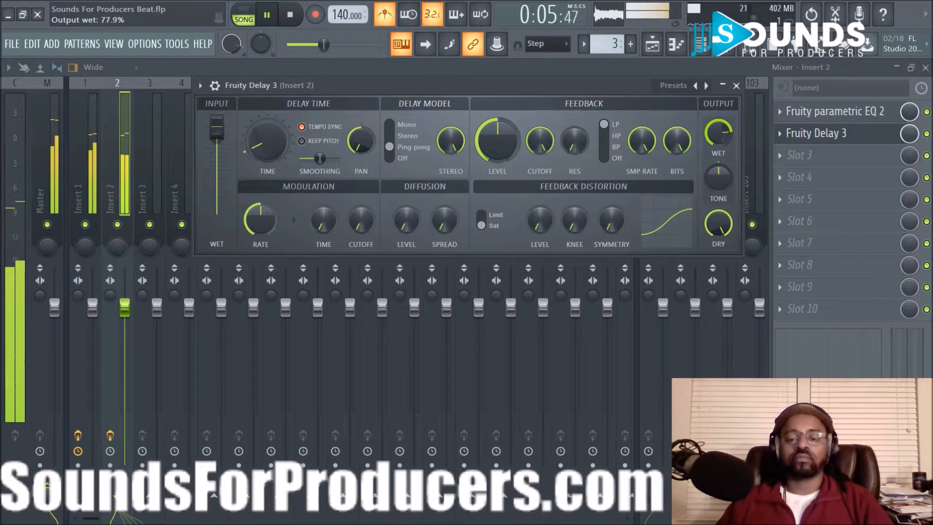
left_click(385, 15)
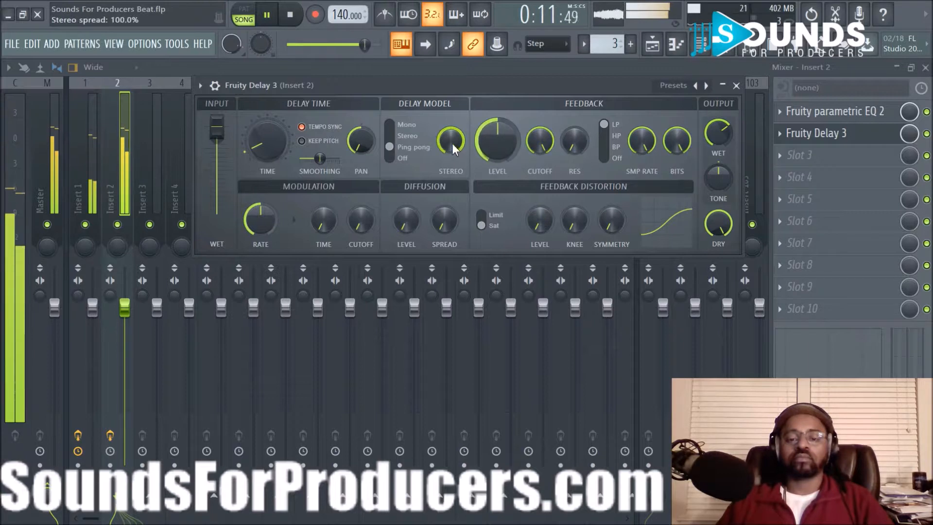
- Raise the delay's feedback level, reduce its output wet to 67.4%, and close Fruity Delay 3
mouse_move(367, 146)
left_mouse_down()
mouse_move(367, 99)
mouse_move(367, 144)
left_mouse_up()
mouse_move(492, 137)
left_mouse_down()
mouse_move(492, 126)
mouse_move(492, 137)
left_mouse_up()
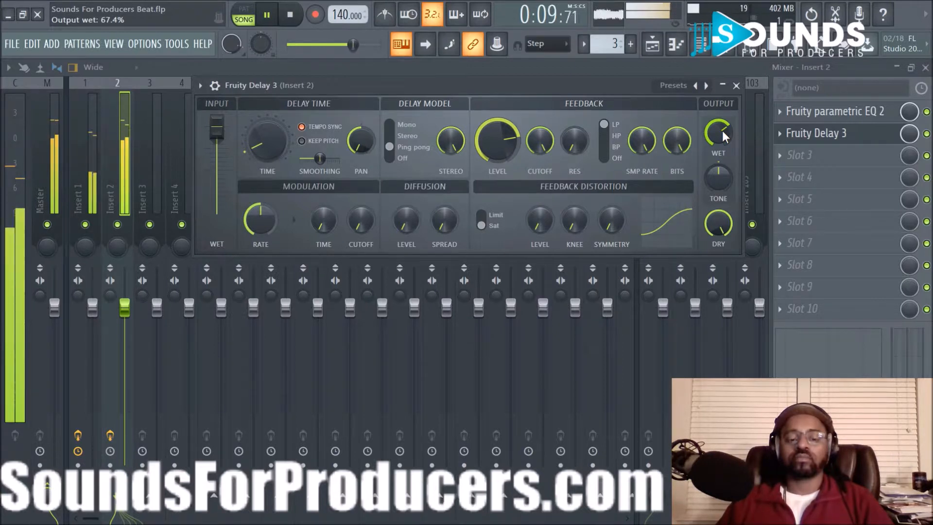
left_click(736, 86)
- Lower the Insert 2 volume fader to slightly below -5.6 dB
scroll(125, 308, "down", 6)
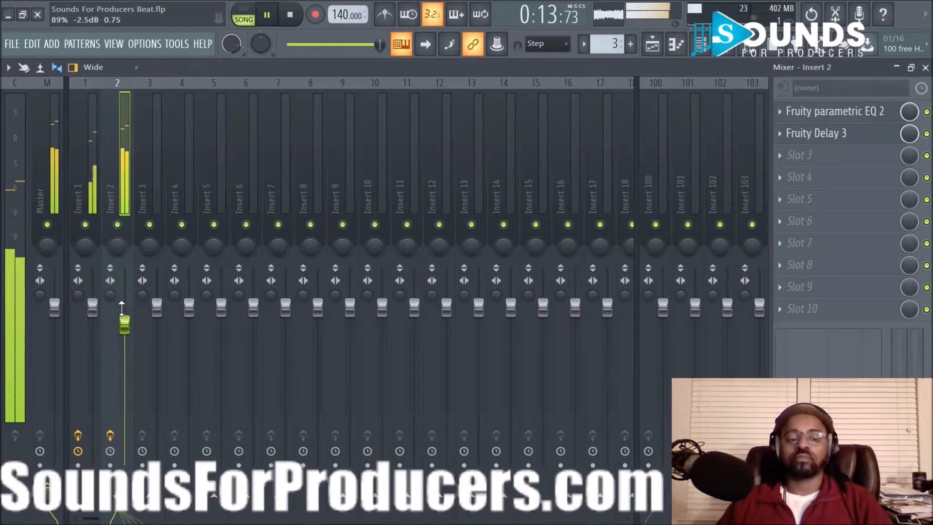
scroll(129, 334, "down", 5)
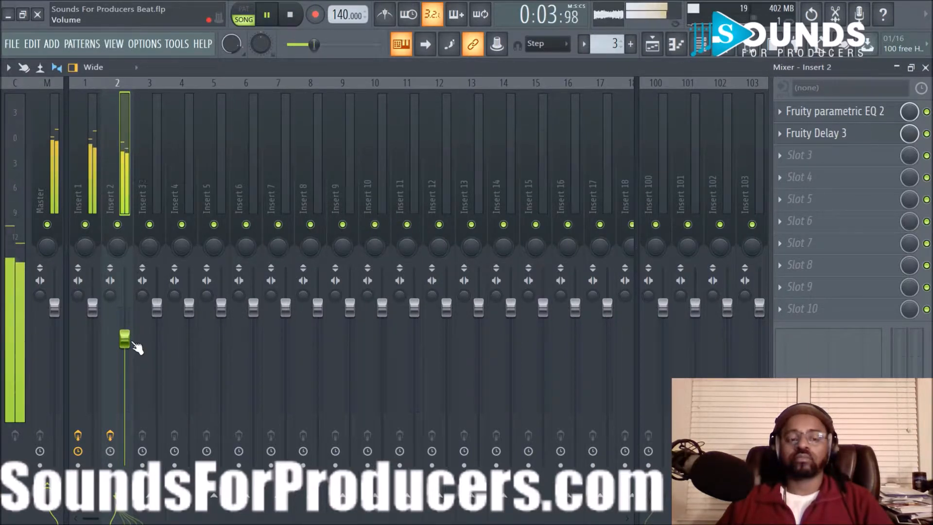
scroll(137, 347, "down", 2)
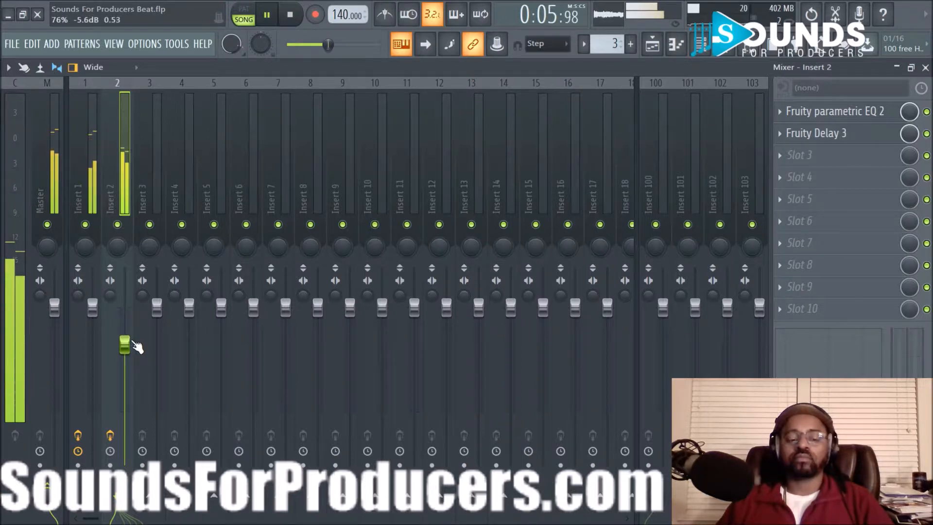
scroll(135, 347, "down", 1)
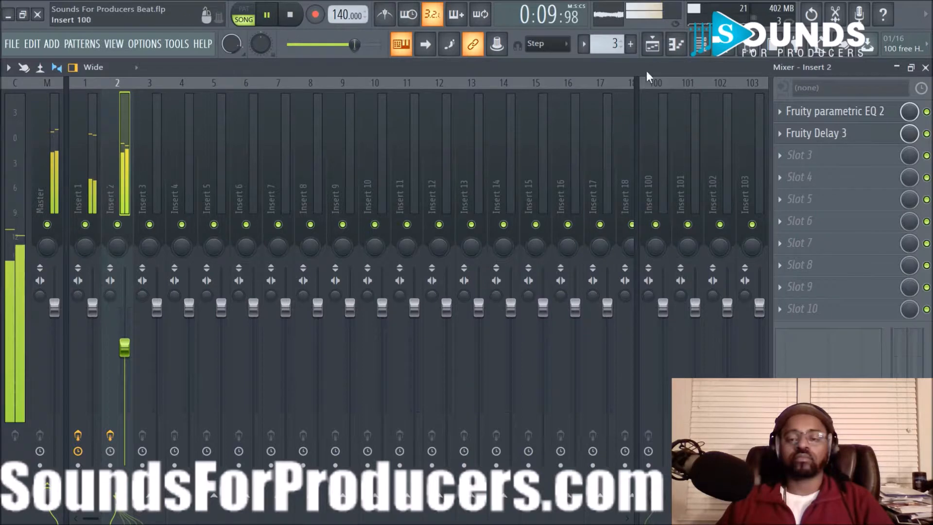
- Return to the playlist, show the sample browser beside it, and stop playback
left_click(653, 49)
left_click(600, 201, "ctrl")
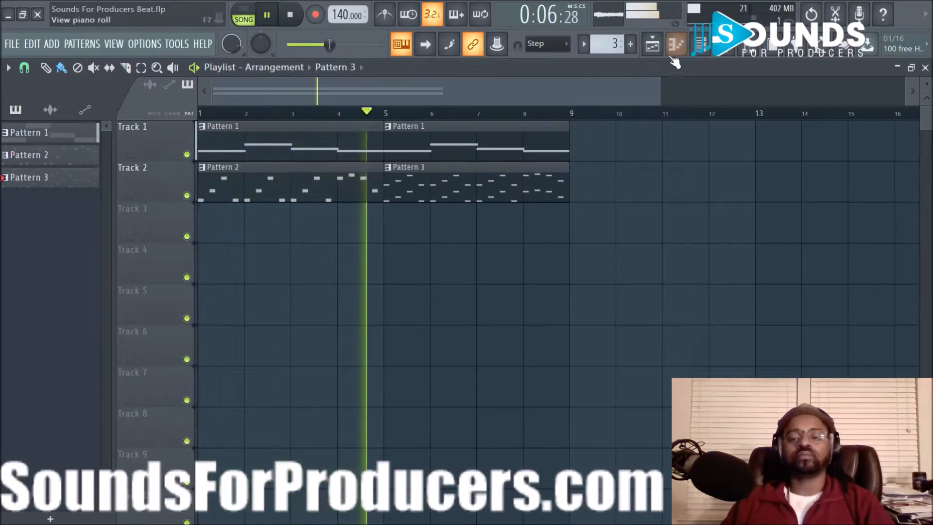
left_click(742, 51)
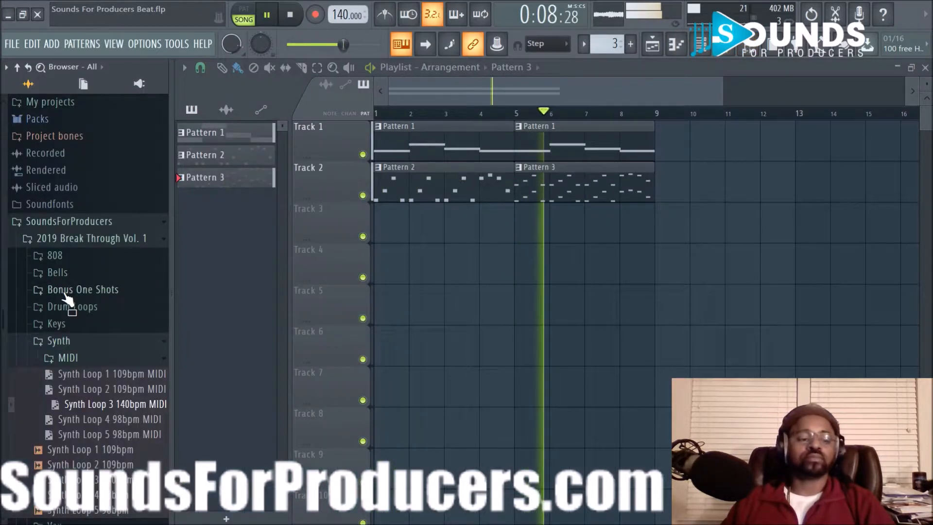
key("space")
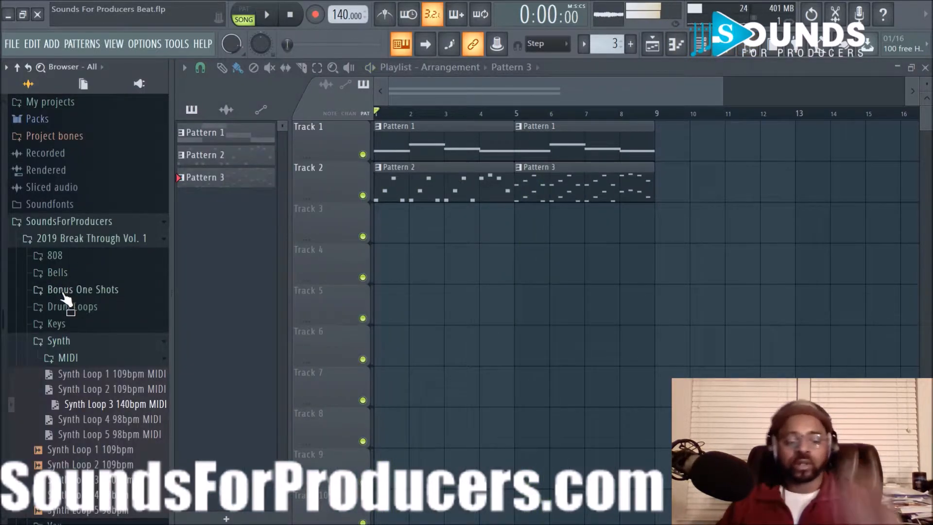
- Preview Vox Loop 1 109bpm and Vox Loop 2 140bpm from the 2019 Break Through Vol. 1 Vox folder
left_click(115, 346)
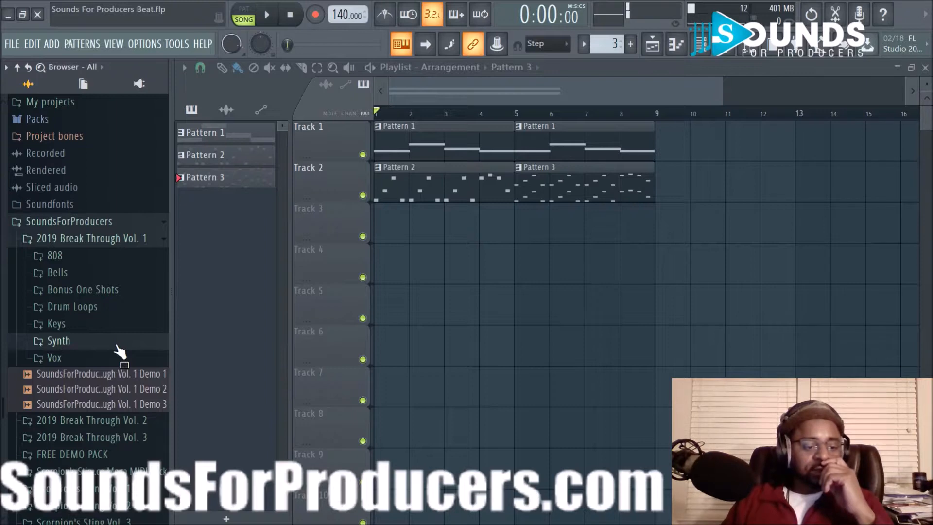
left_click(116, 363)
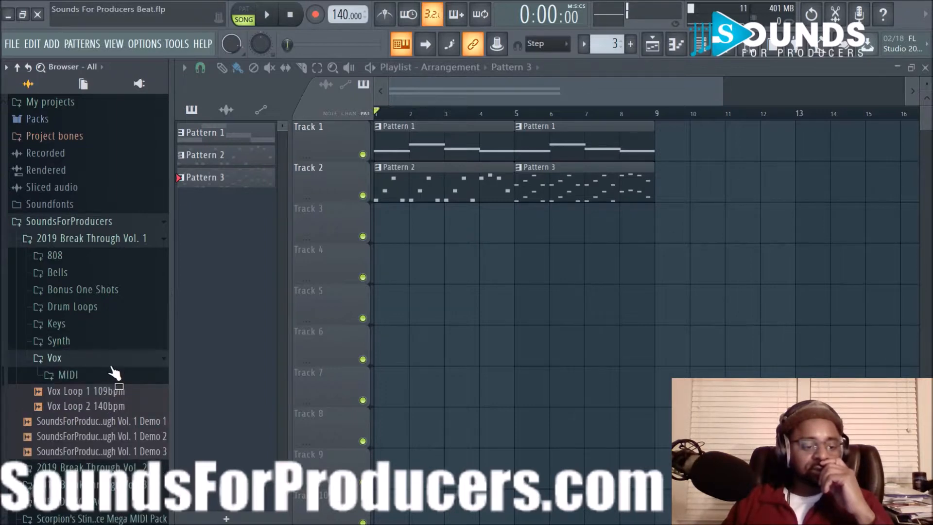
left_click(111, 379)
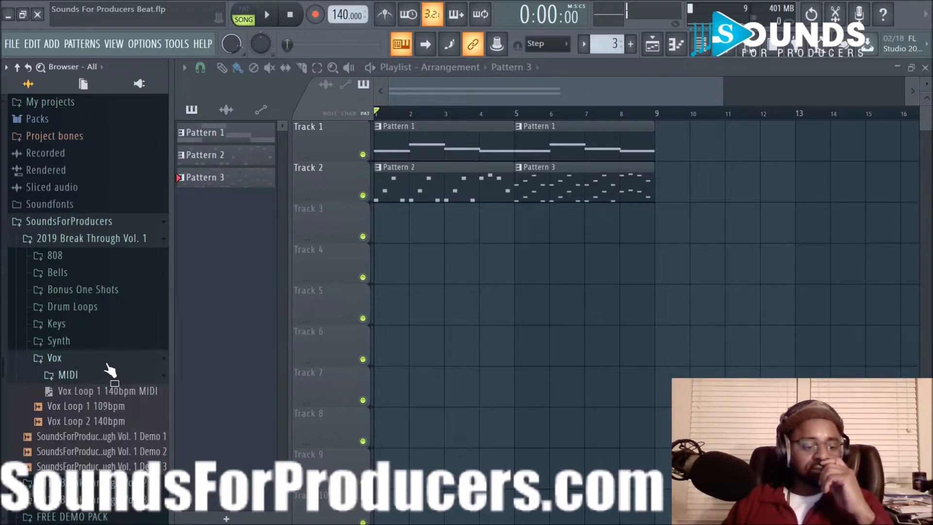
left_click(106, 411)
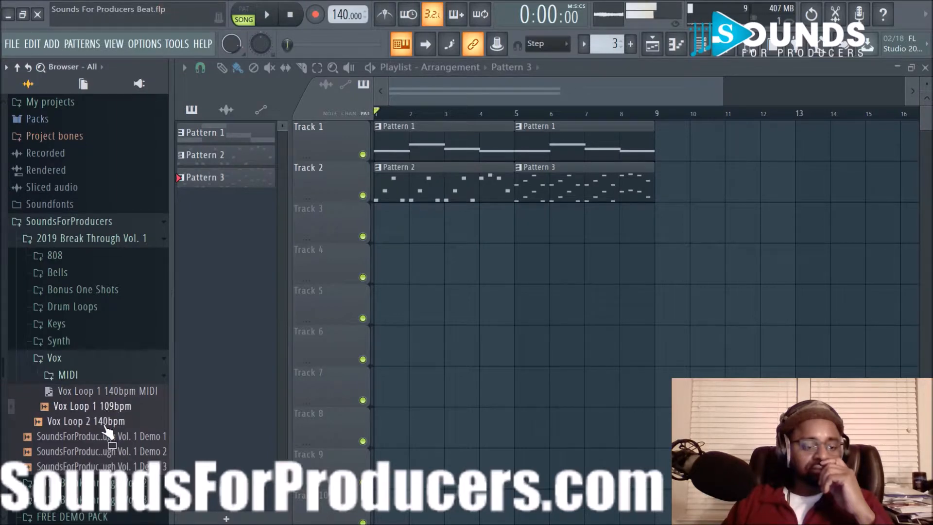
left_click(108, 422)
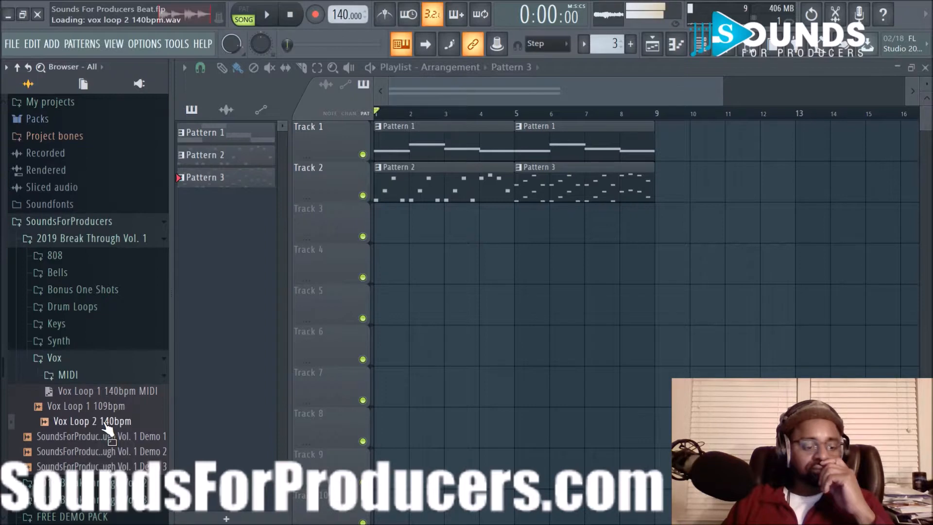
left_click(101, 374)
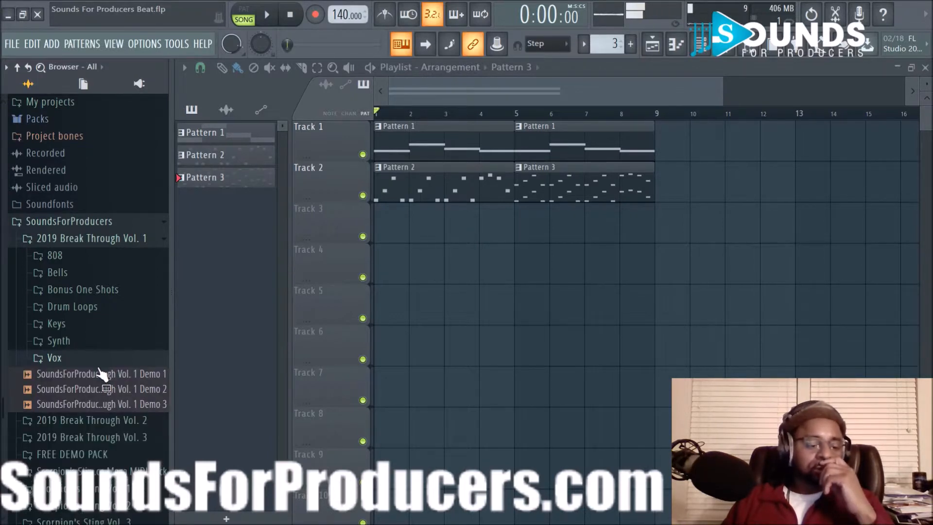
- Play the current arrangement while glancing into the pack's Synth folder, and stop playback
key("space")
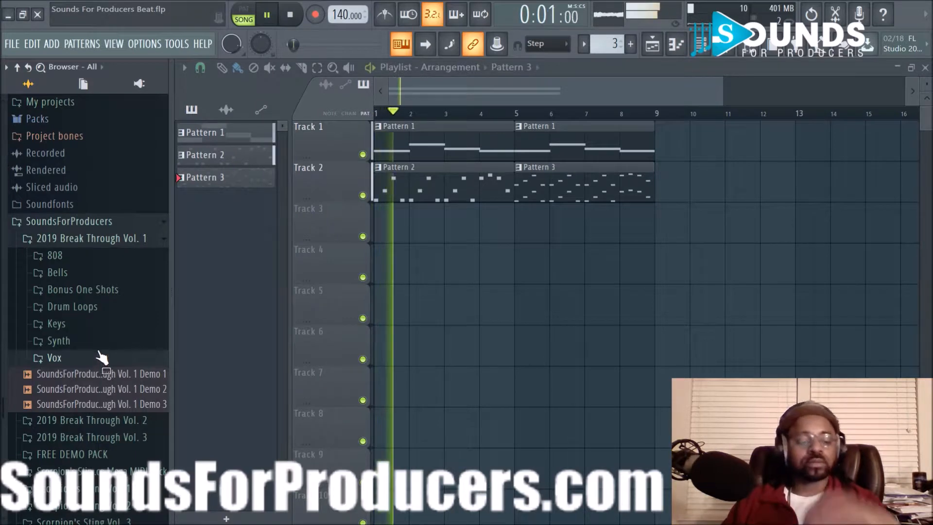
left_click(99, 346)
left_click(99, 346)
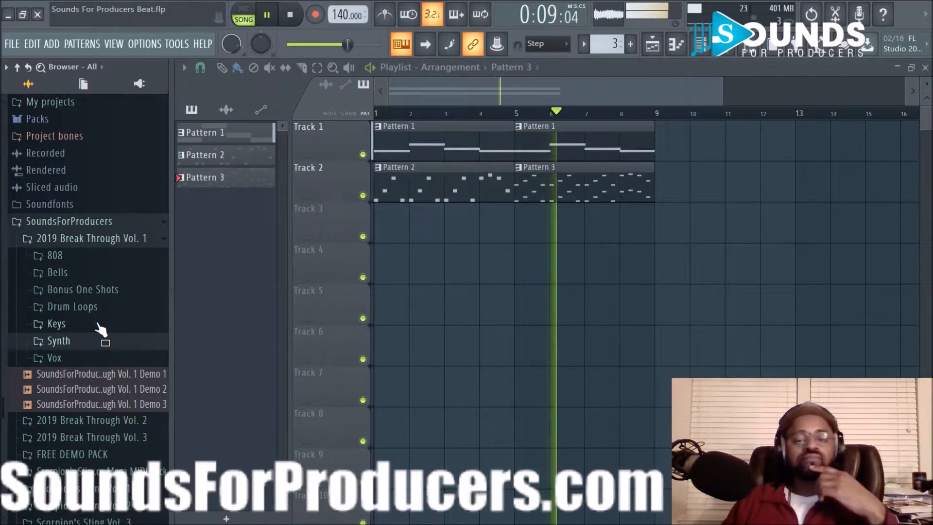
key("space")
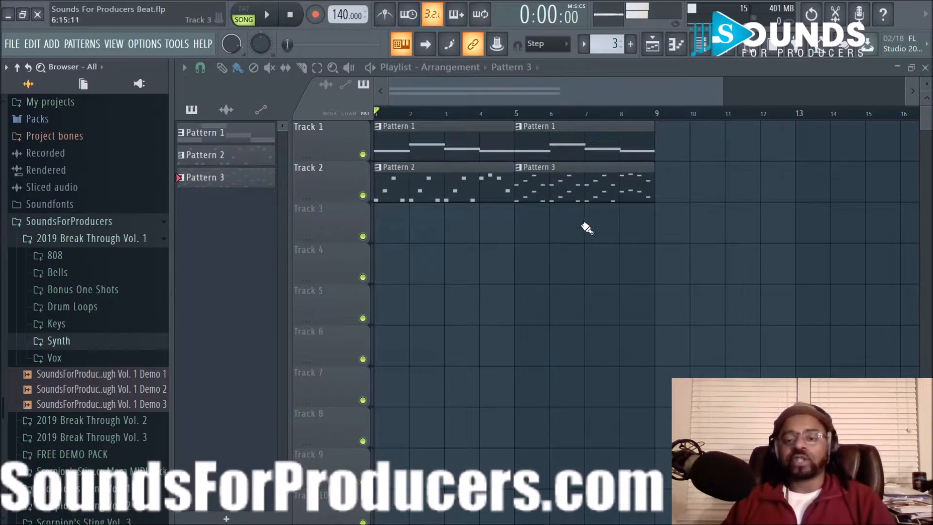
- Create Pattern 4 and place its clip on Track 3 from bar 1 to bar 5
left_click(631, 43)
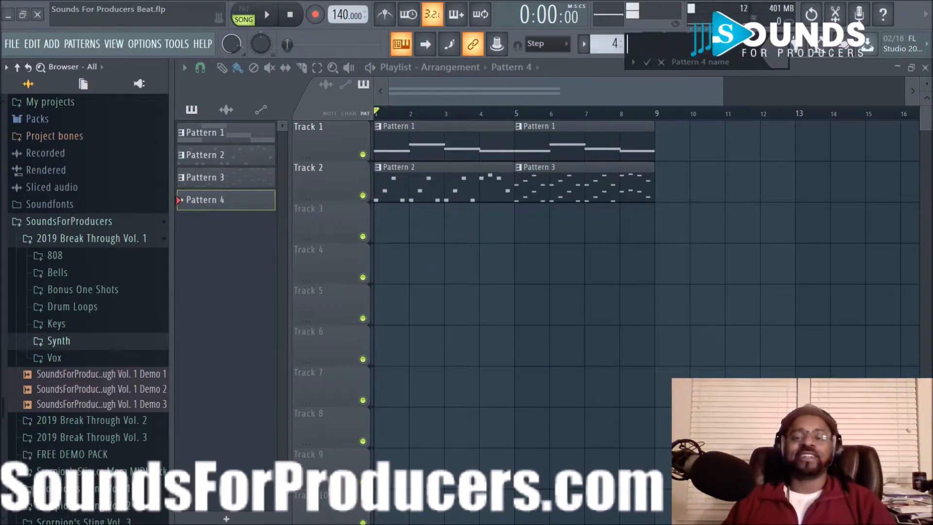
left_click(648, 62)
left_click(437, 220)
left_click_drag(452, 221, 515, 234)
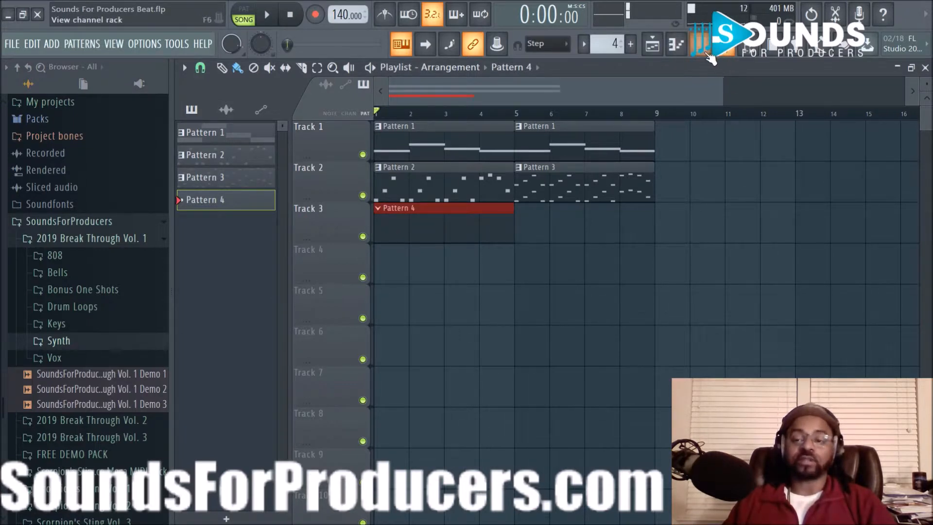
- Show the step grid in the channel rack and add a Sylenth1 channel for Pattern 4
left_click(705, 53)
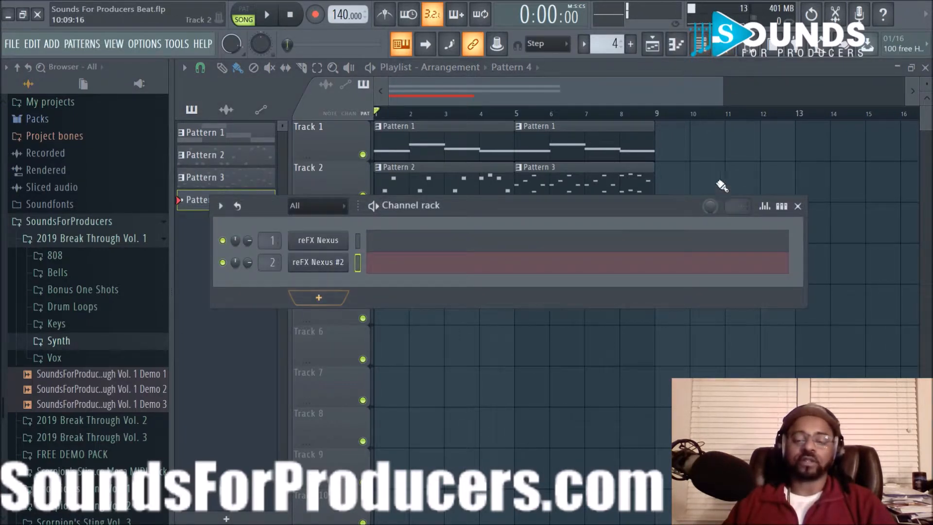
left_click(783, 208)
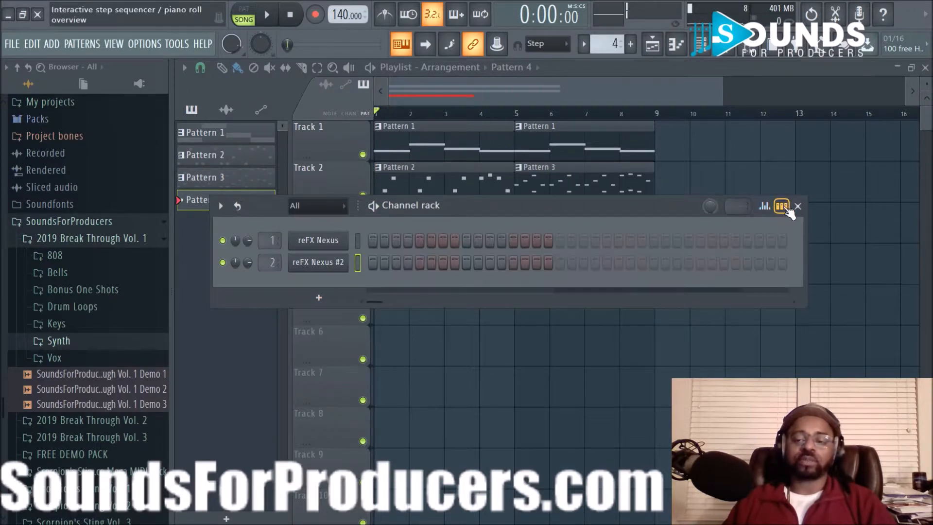
left_click(319, 297)
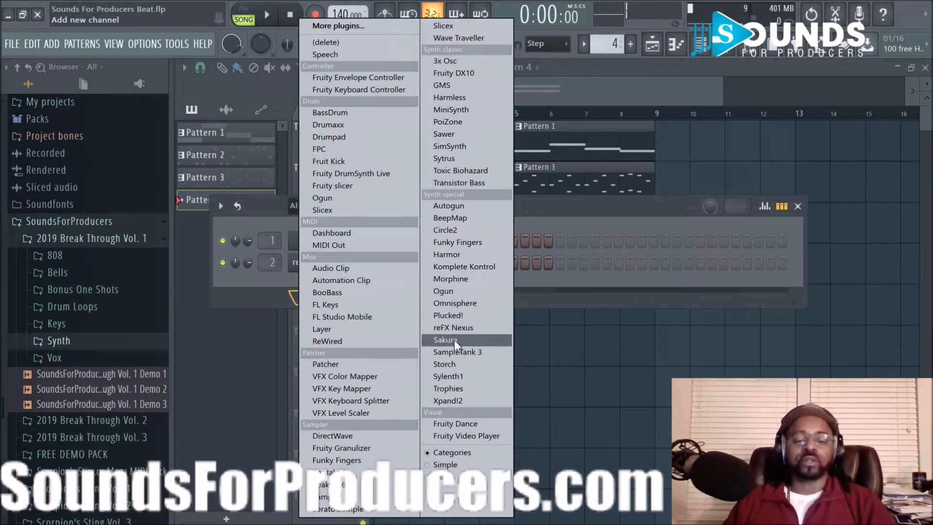
left_click(450, 376)
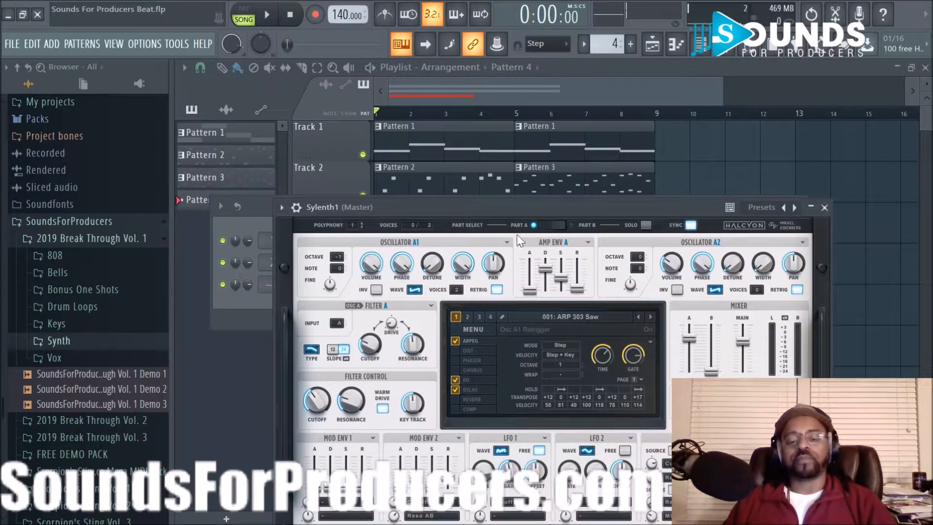
left_click_drag(518, 203, 524, 118)
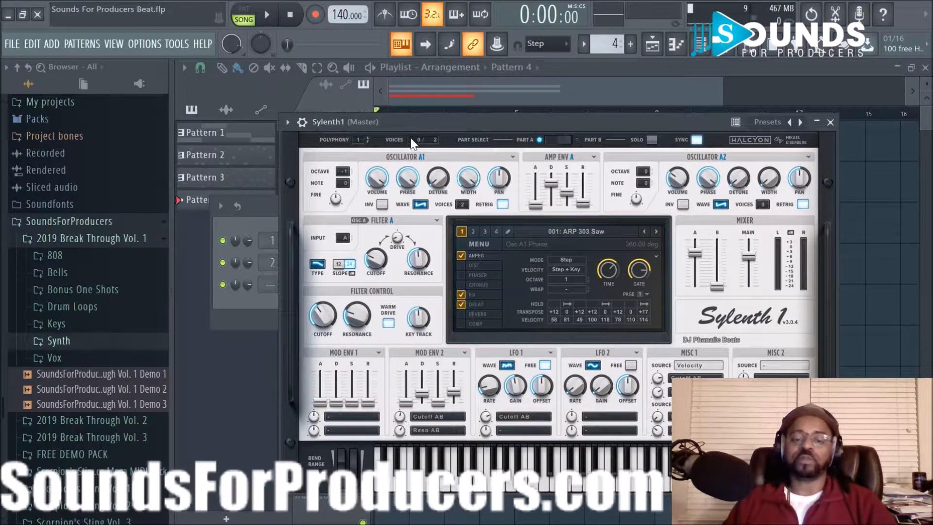
- Browse the Sylenth1 preset bank and load the LD Chiptune1 preset
left_click_drag(412, 120, 411, 128)
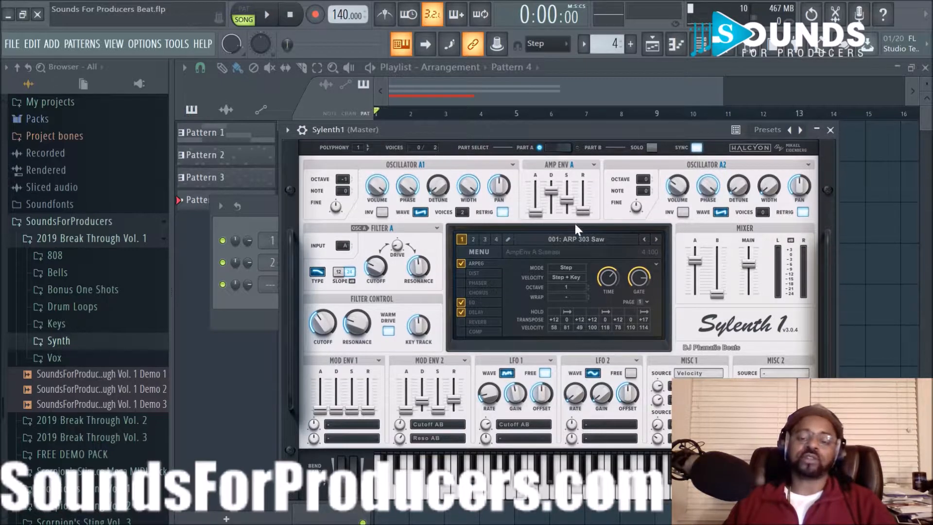
left_click(575, 242)
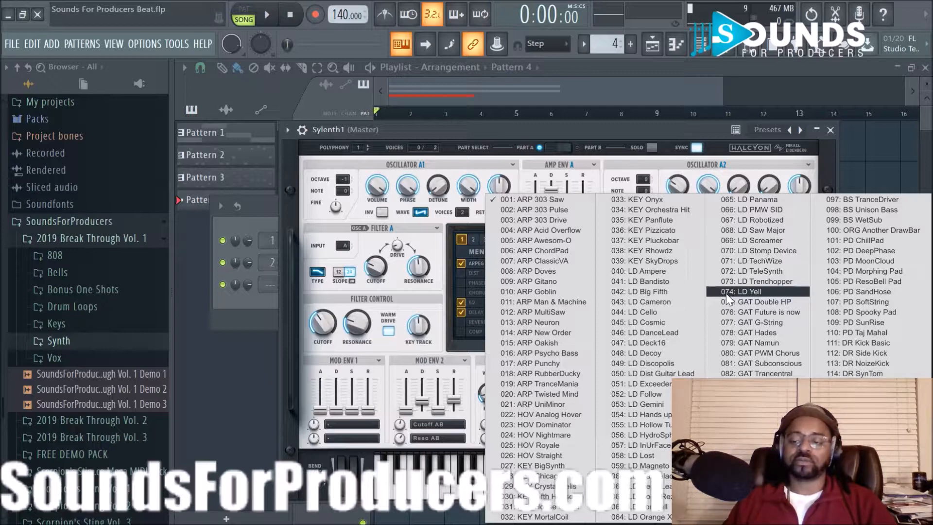
left_click(480, 126)
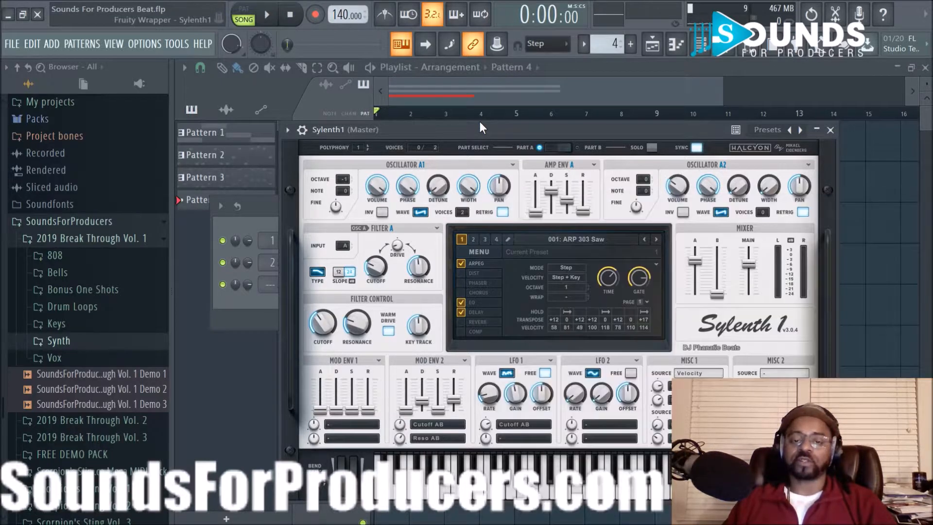
left_click(302, 130)
left_click(302, 129)
left_click(302, 130)
left_click(286, 129)
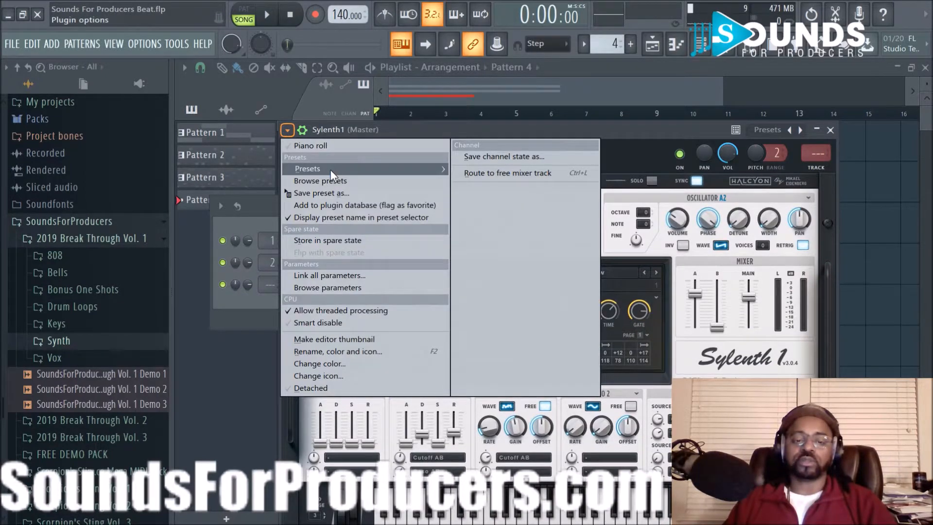
mouse_move(331, 170)
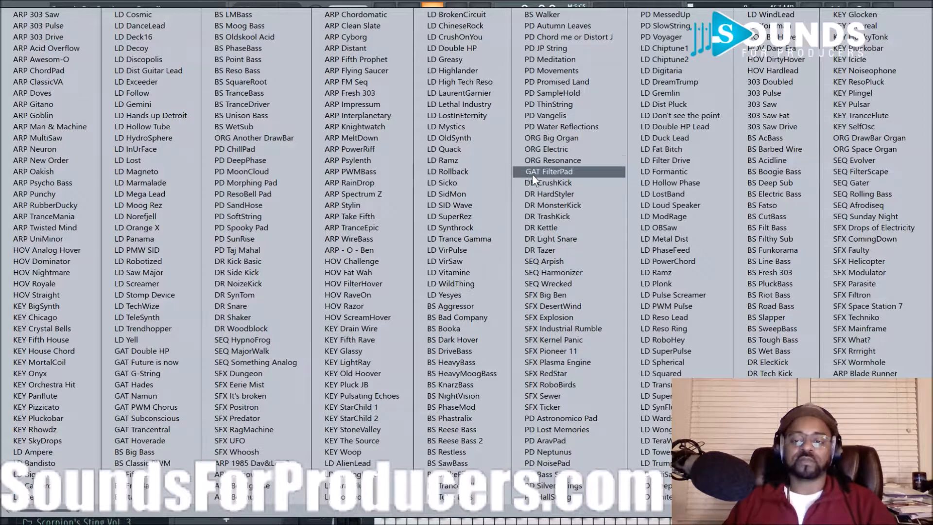
left_click(666, 49)
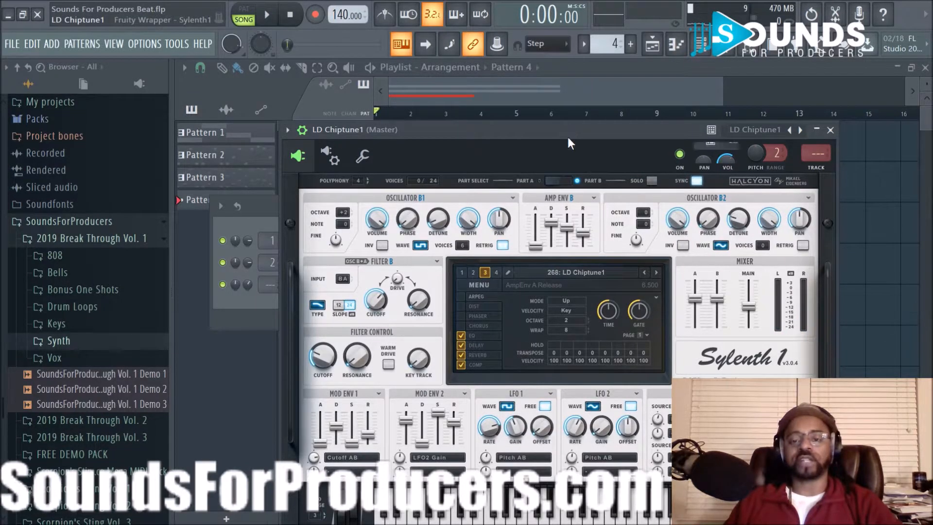
- Switch the synth to preset 269: LD Chiptune2, audition it over the arrangement, and close the plugin
left_click_drag(568, 127, 558, 270)
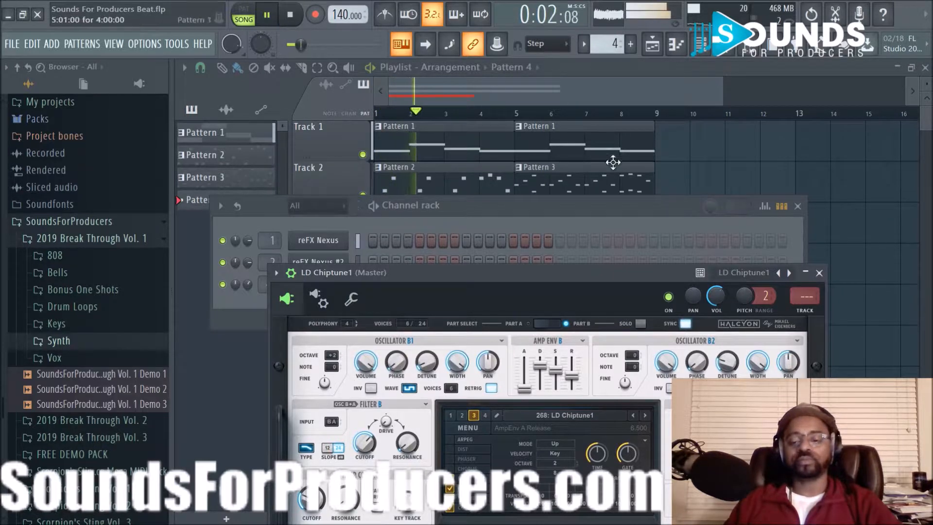
left_click(646, 415)
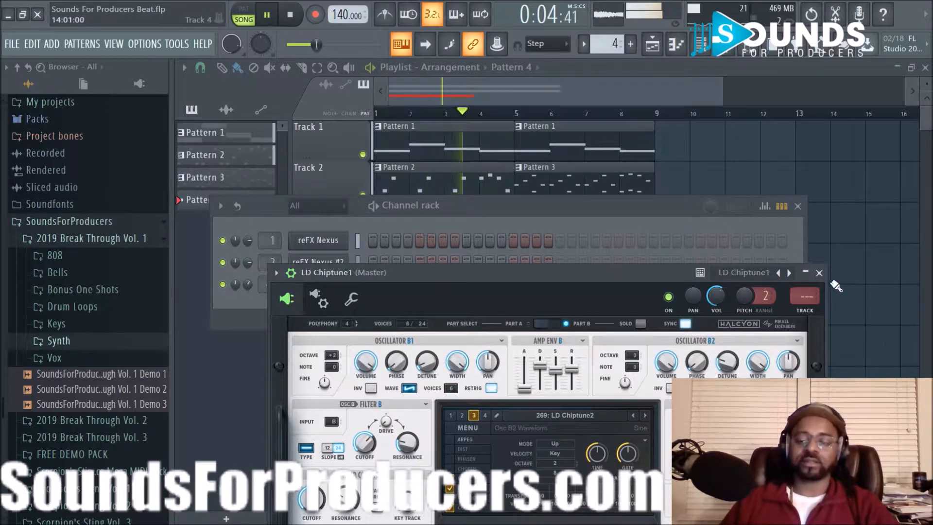
left_click(819, 273)
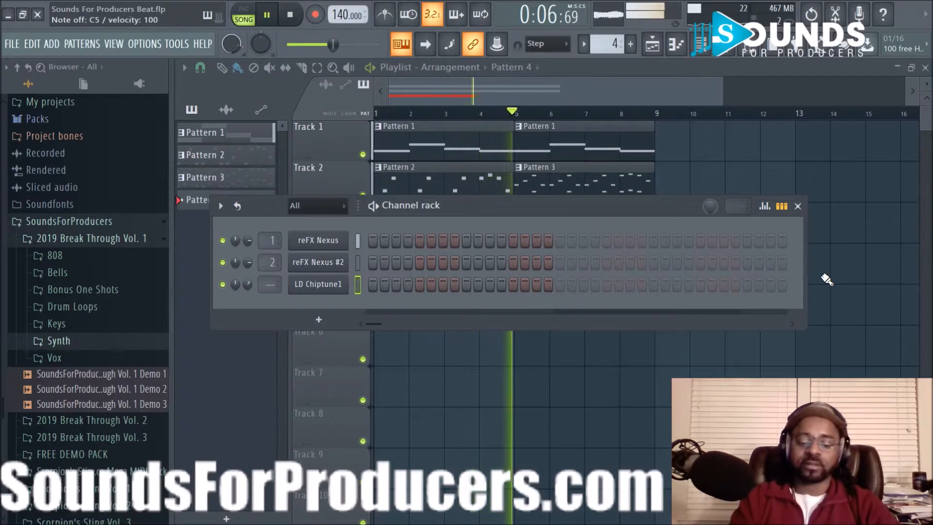
key("space")
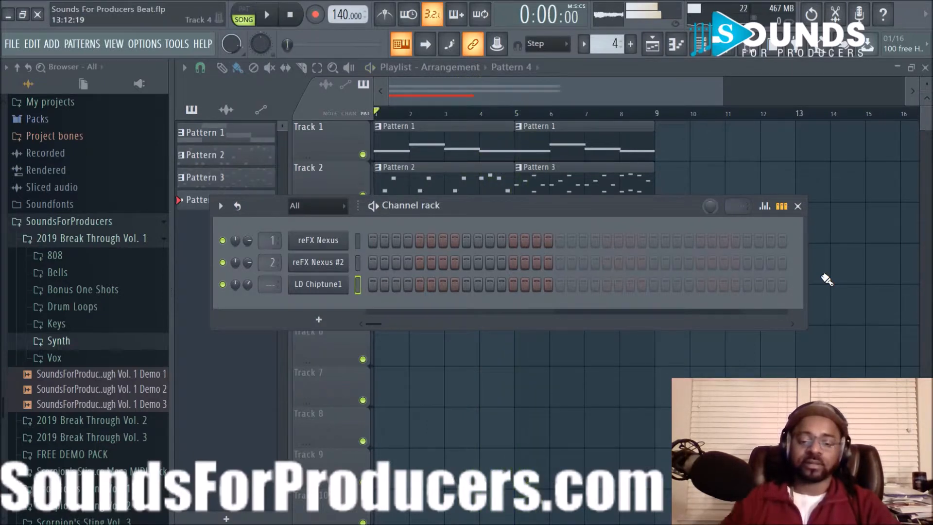
- Open the LD Chiptune1 channel's piano roll for Pattern 4 and try out notes along with the playing arrangement
key("F6")
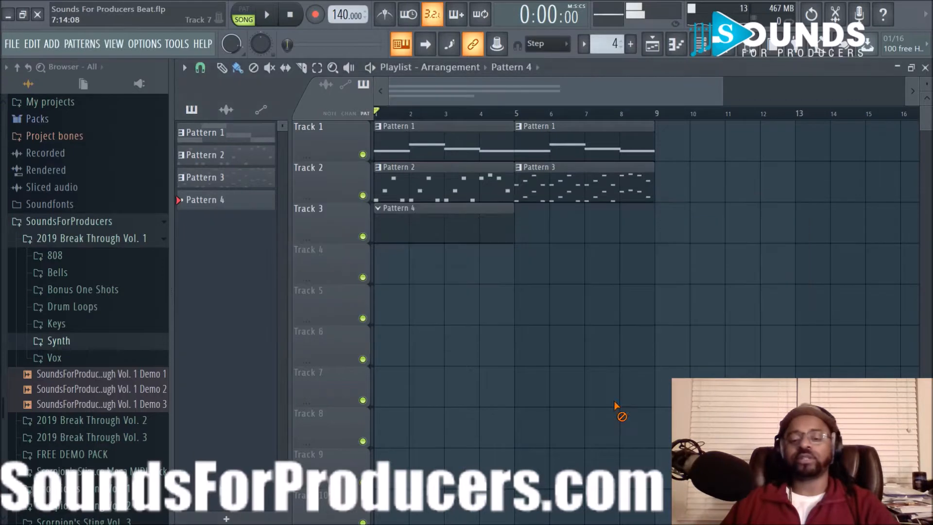
key("F6")
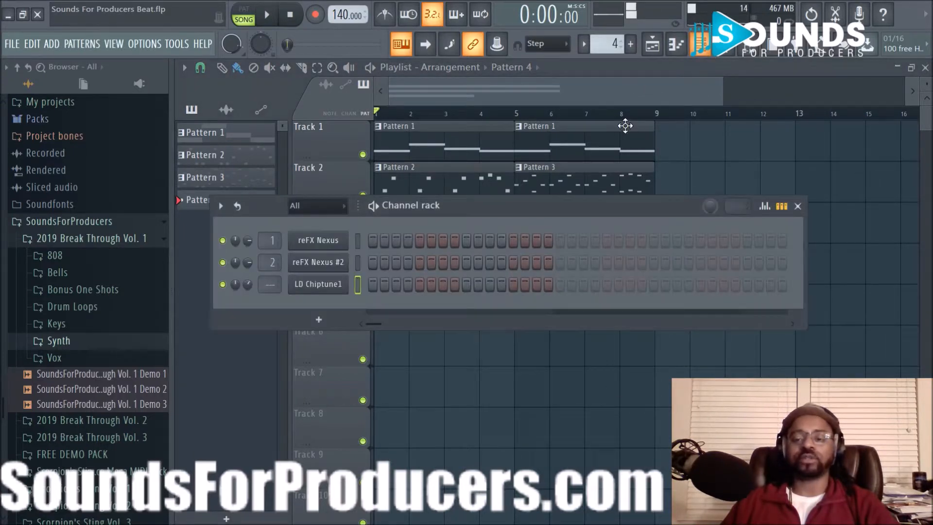
right_click(318, 285)
left_click(357, 287)
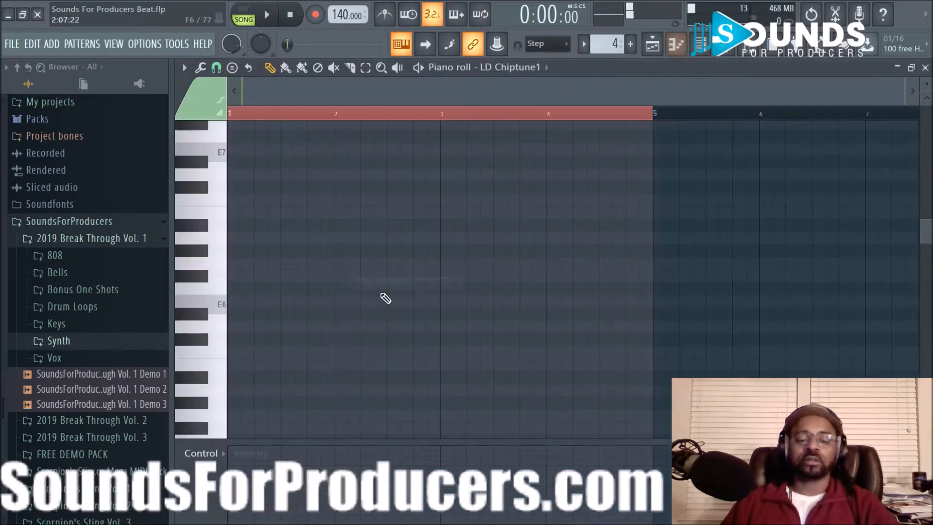
key("space")
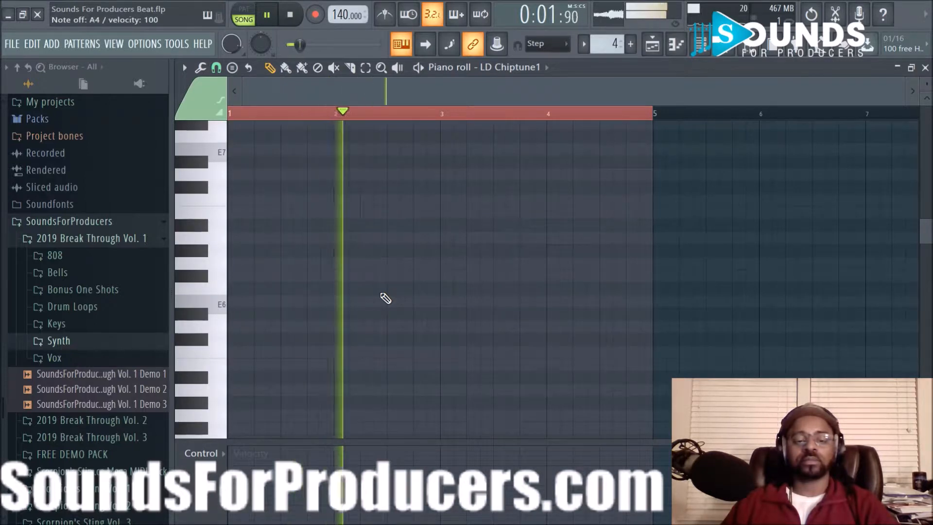
scroll(385, 297, "down", 4)
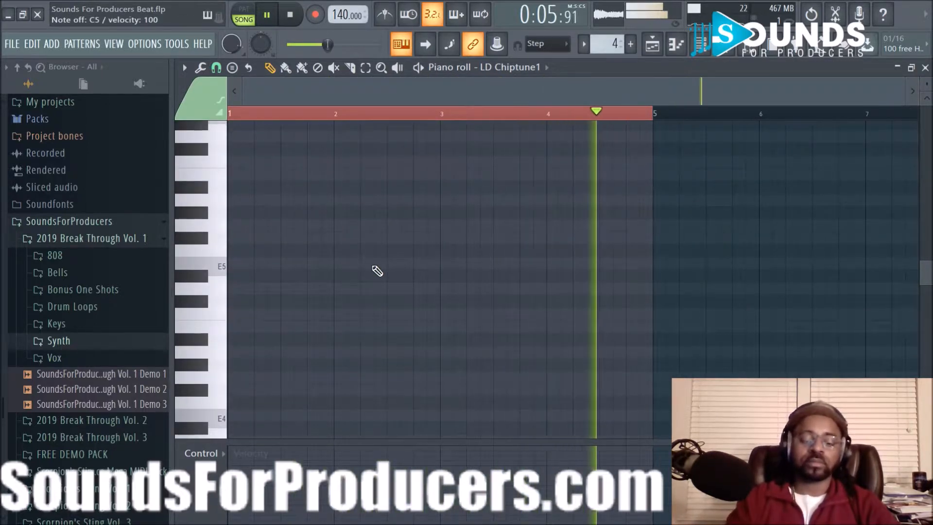
scroll(378, 271, "down", 4)
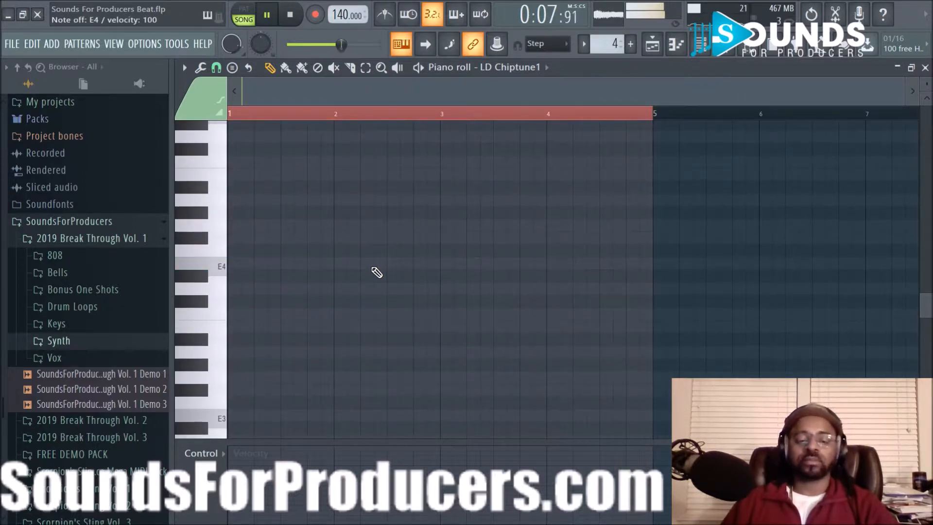
key("space")
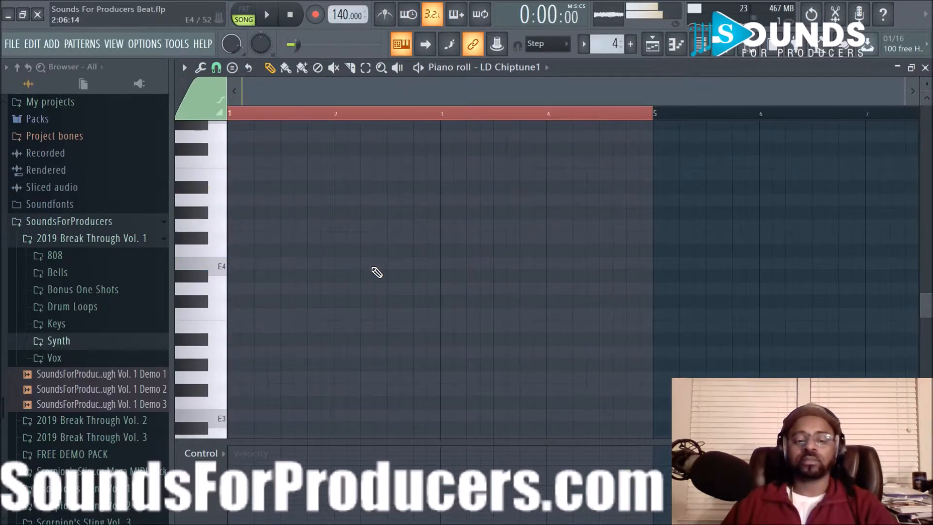
- Add short notes E4 halfway through bar 1, A4 at bar 2 and B4 at bar 3, auditioning between placements
key("space")
key("space")
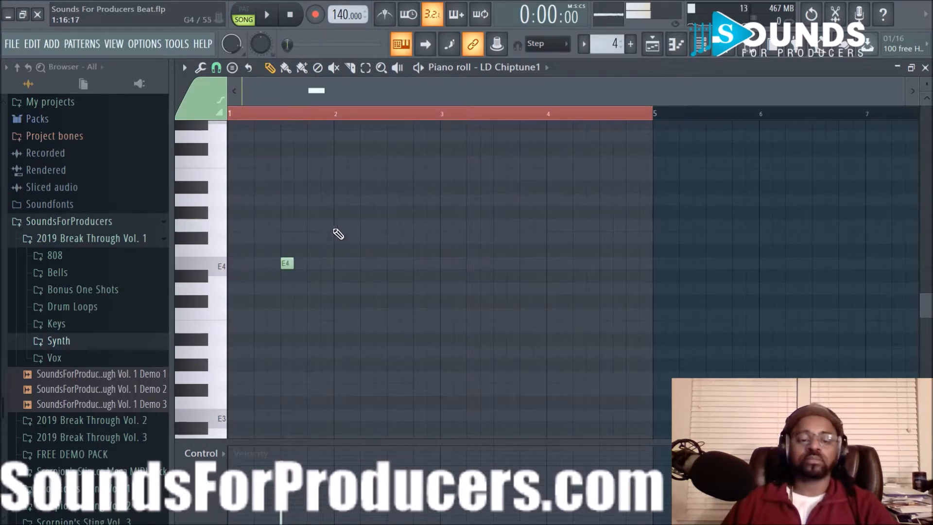
scroll(354, 263, "up", 3)
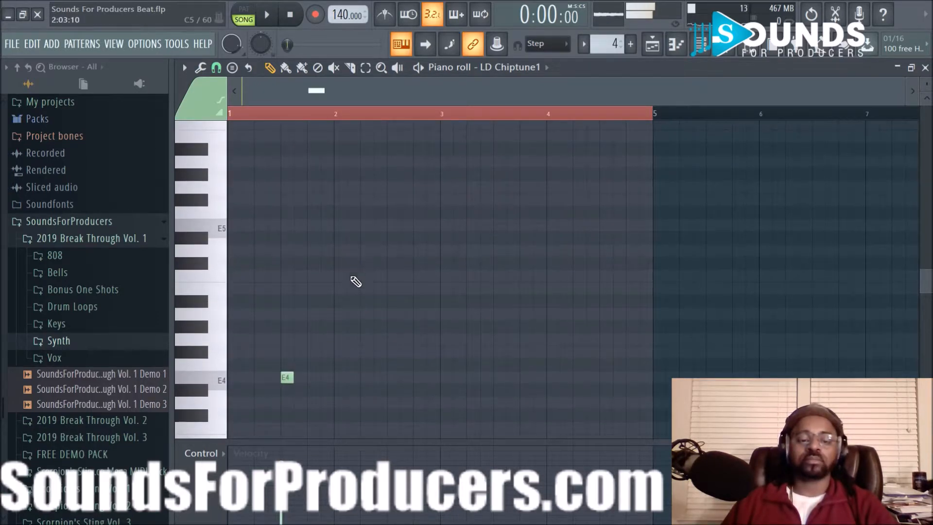
scroll(348, 306, "down", 2)
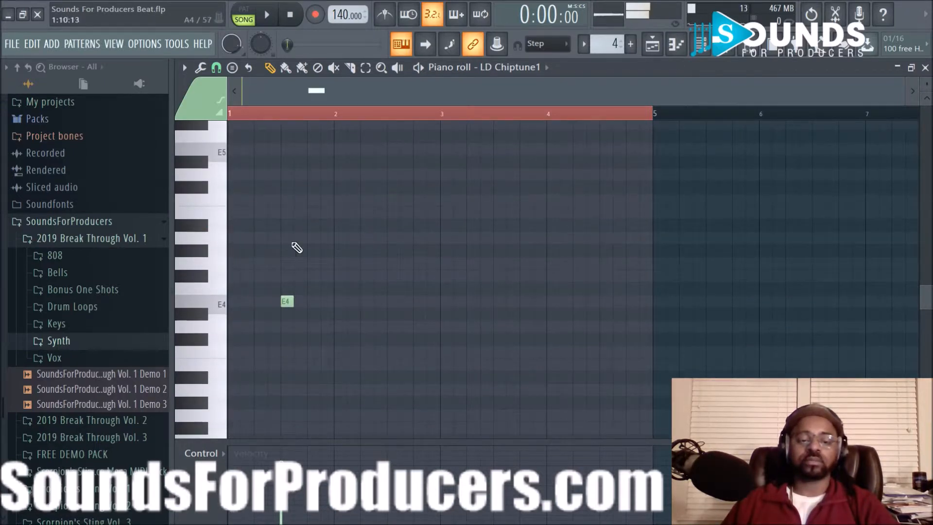
left_click(339, 239)
key("space")
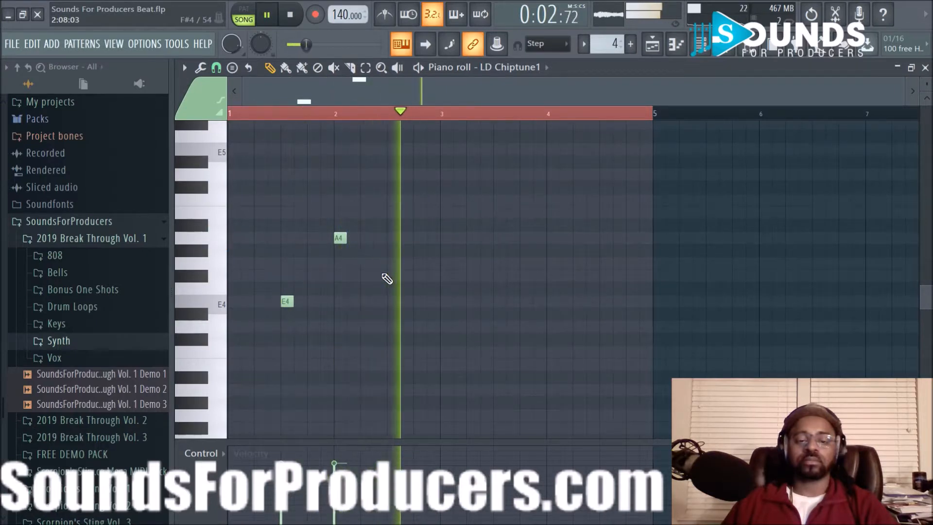
key("space")
left_click(451, 214)
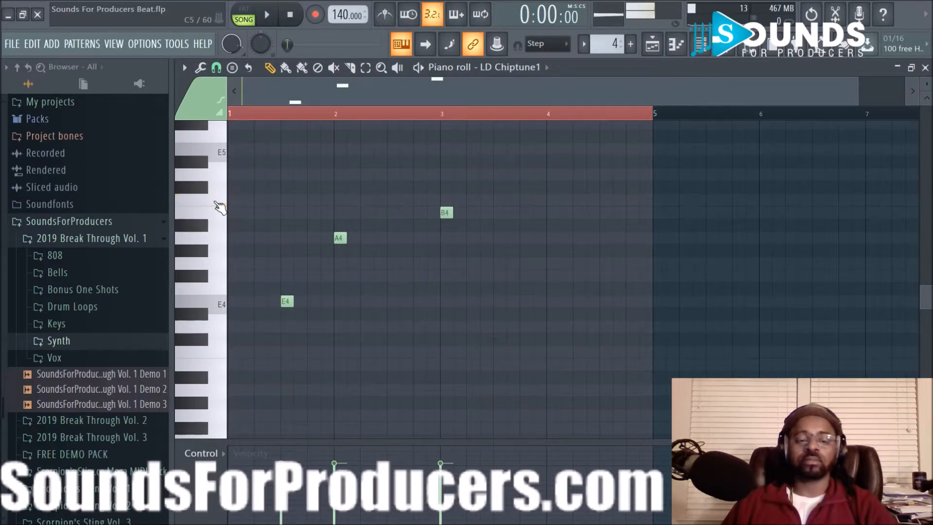
- Add short notes C5 at the start of bar 4 and B4 halfway through it, and audition the melody
key("space")
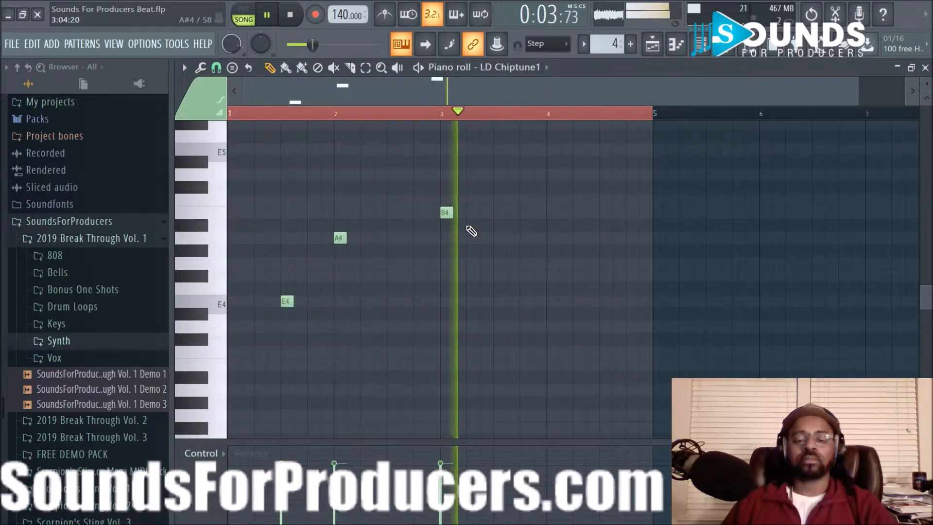
key("space")
left_click(556, 200)
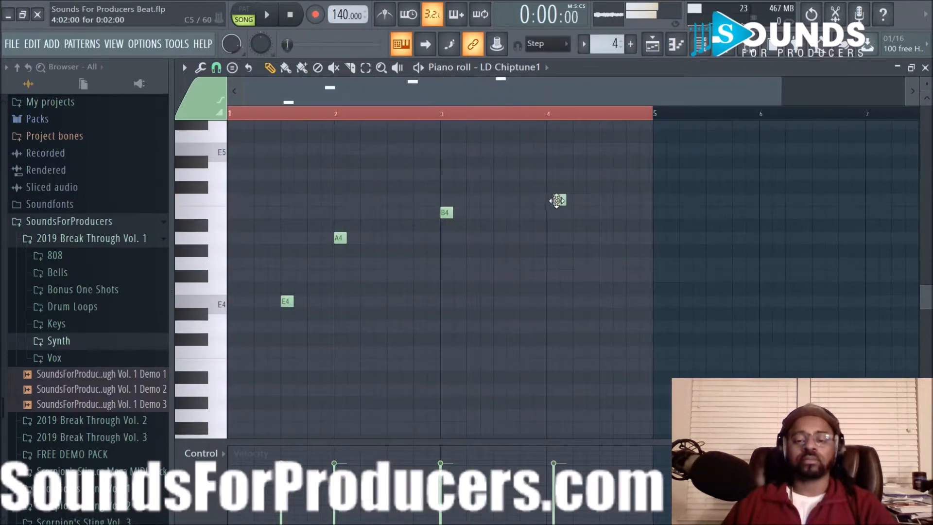
left_click_drag(557, 200, 553, 199)
left_click(605, 212)
key("space")
key("space")
- Reopen the LD Chiptune1 channel's synth, examine its Part A and Part B settings during playback, and close it
left_click(700, 45)
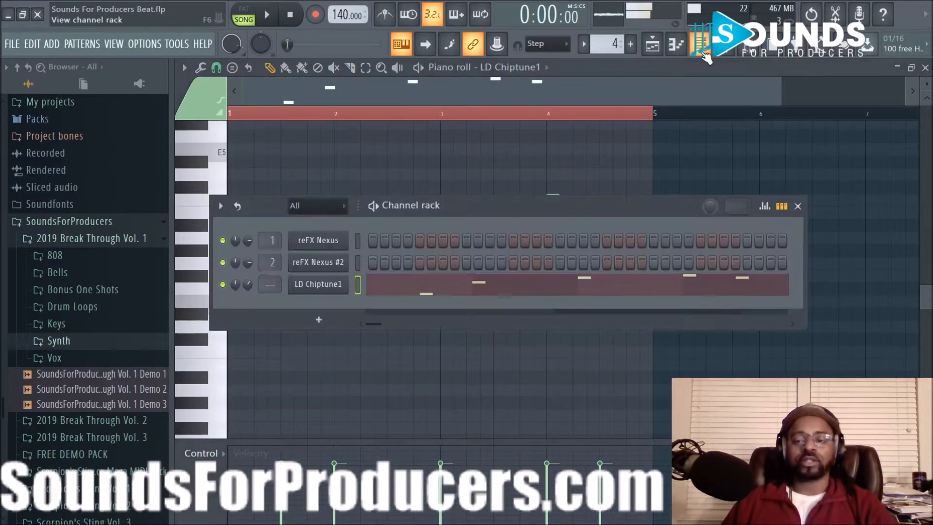
left_click(319, 286)
left_click_drag(567, 268, 574, 115)
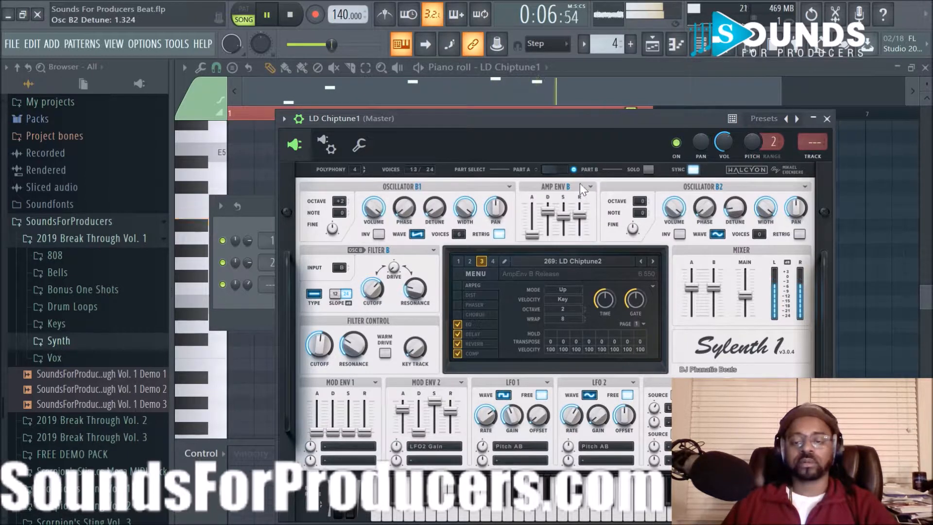
left_click(548, 172)
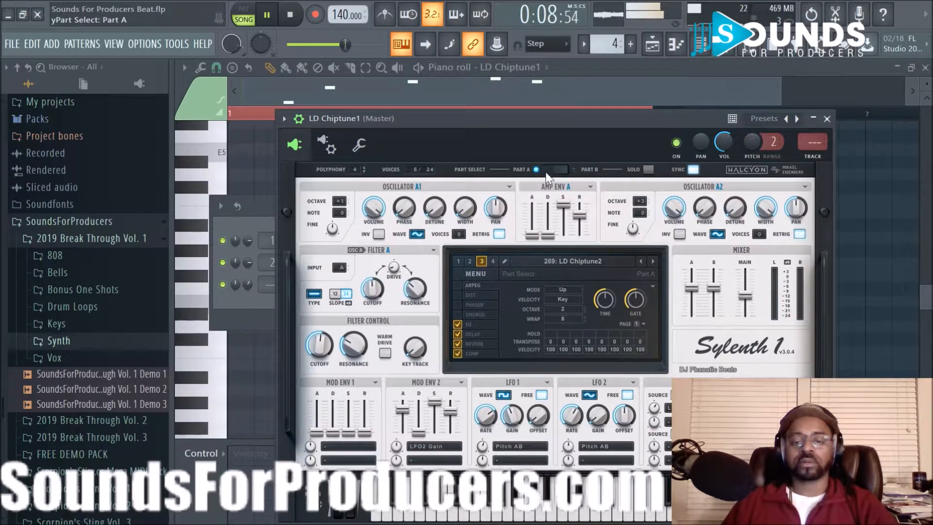
left_click(554, 171)
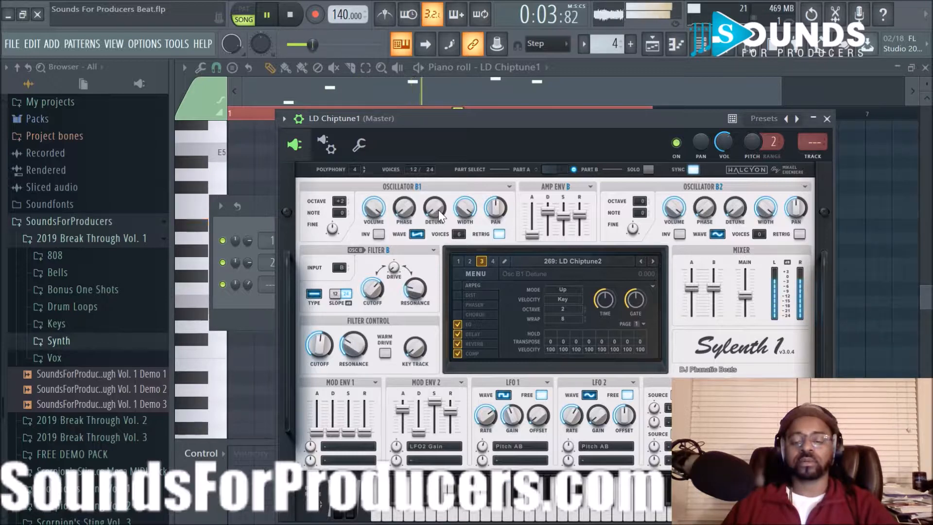
left_click(827, 119)
- Transpose all the melody notes down one octave and listen to them with the arrangement
left_click(500, 168)
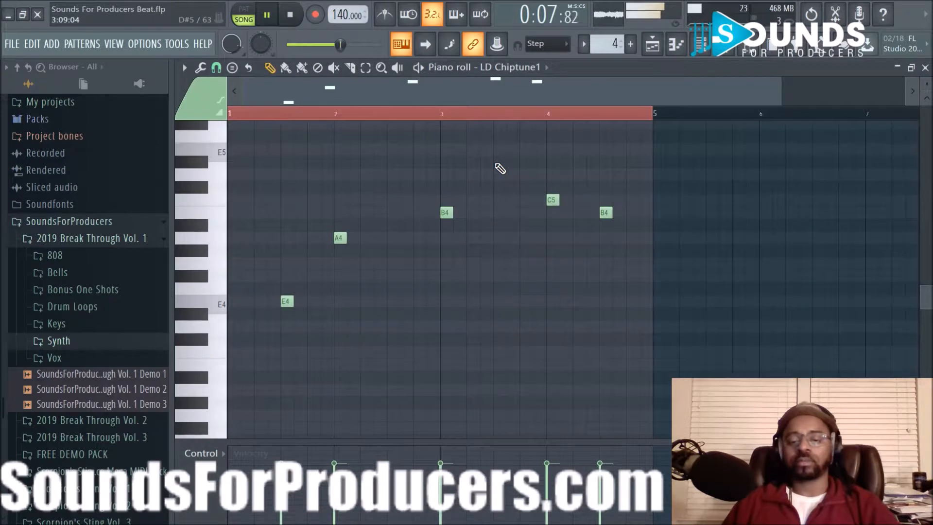
key("ctrl+a")
key("ctrl+Down")
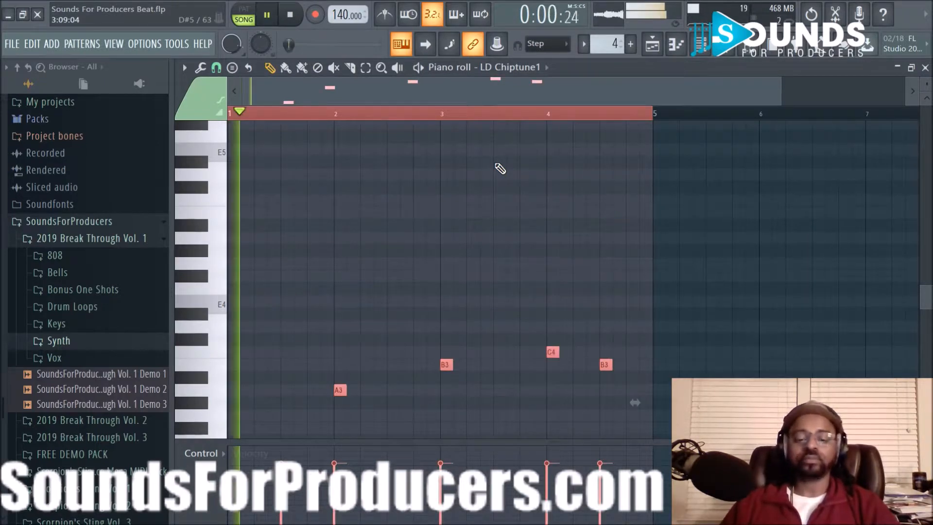
scroll(500, 167, "down", 3)
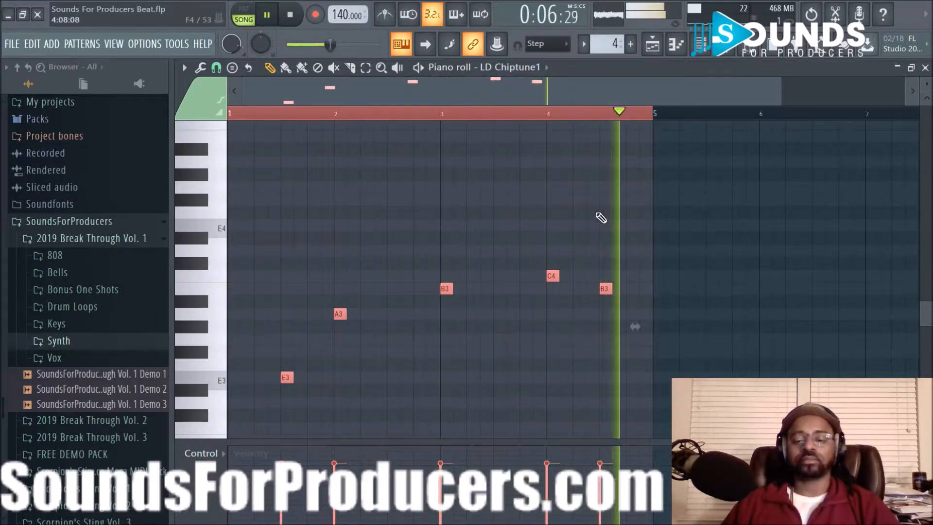
key("space")
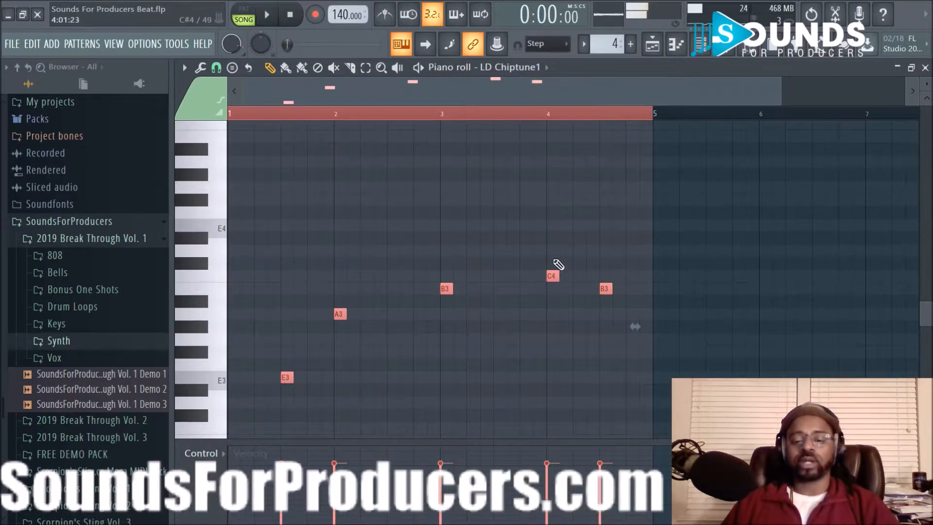
- Delete the C4 and B3 notes in bar 4
left_click(569, 233)
right_click(555, 275)
right_click(606, 288)
- Transpose the three remaining melody notes up one octave while the arrangement plays, and stop playback
key("space")
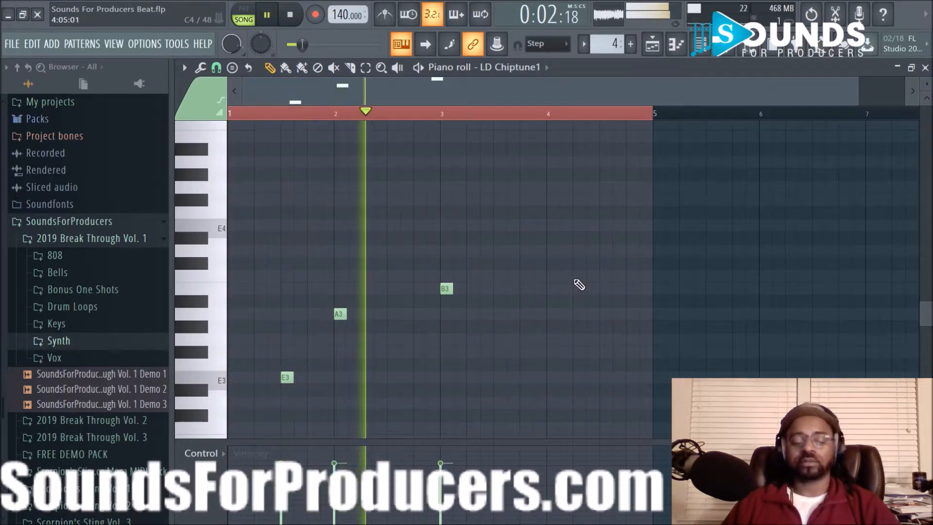
key("ctrl+a")
key("ctrl+Up")
scroll(581, 285, "up", 4)
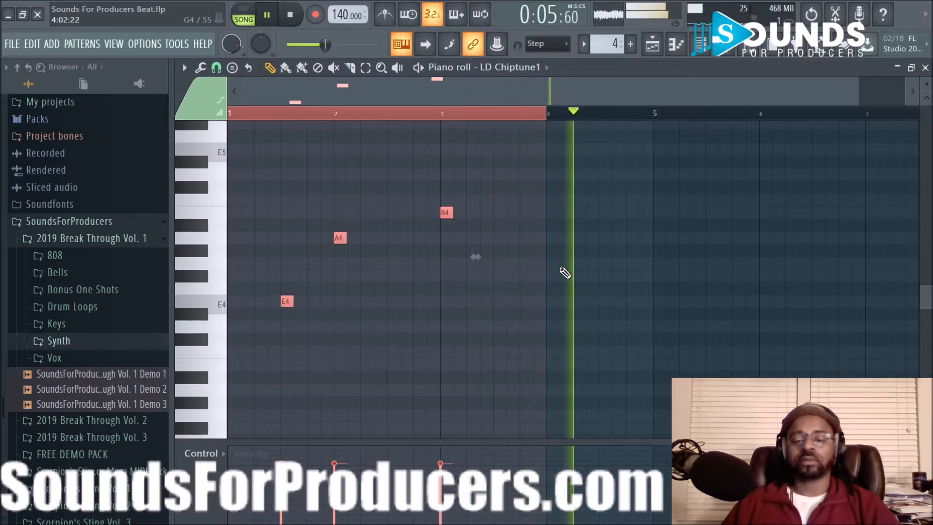
key("space")
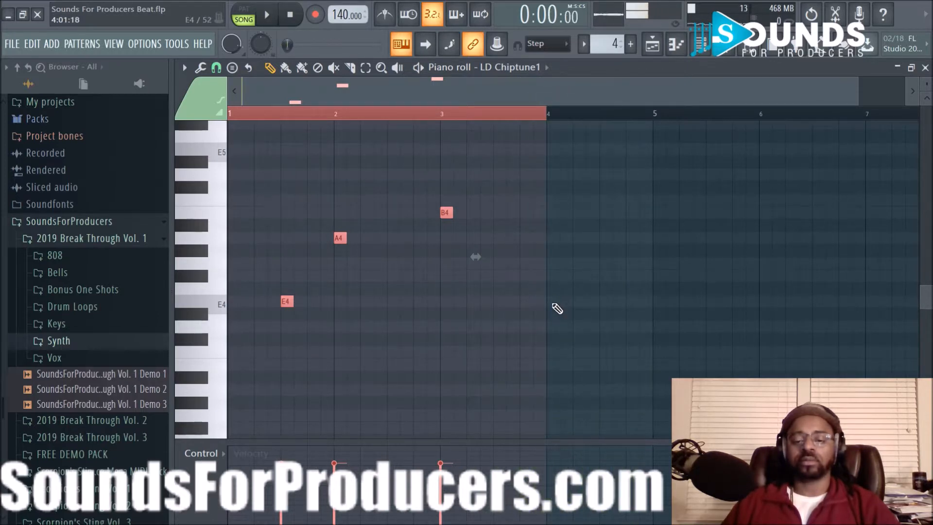
- Add an E4 note at the start of bar 4 and a B3 note halfway through it, and listen to the melody
left_click(557, 303)
left_click_drag(560, 302, 554, 302)
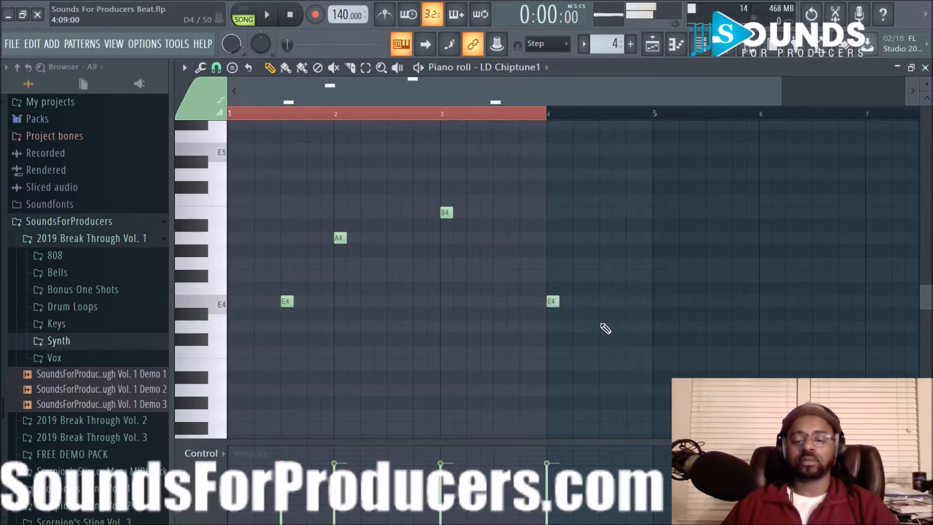
left_click(603, 364)
key("space")
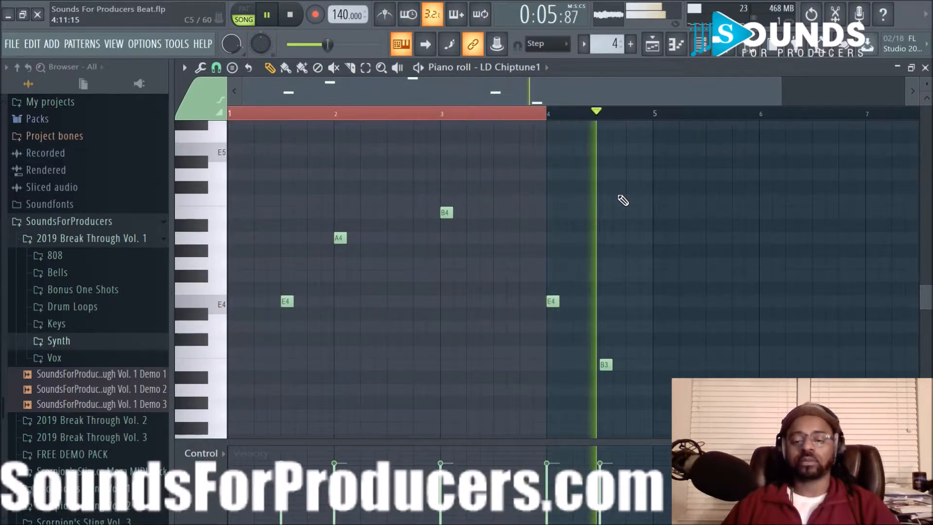
key("space")
- Open the LD Chiptune1 channel's synth and switch it to the preset LD Digitaria during playback
left_click(705, 52)
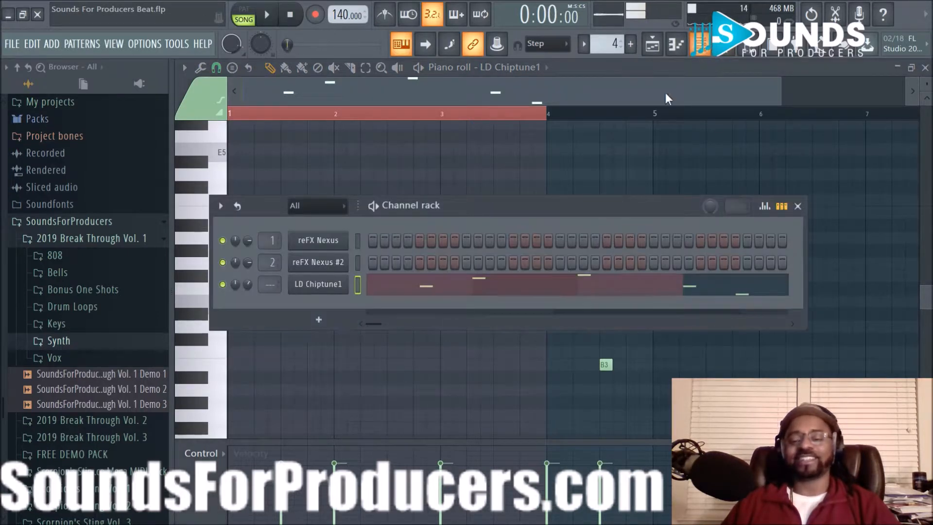
left_click(318, 284)
key("space")
left_click(652, 261)
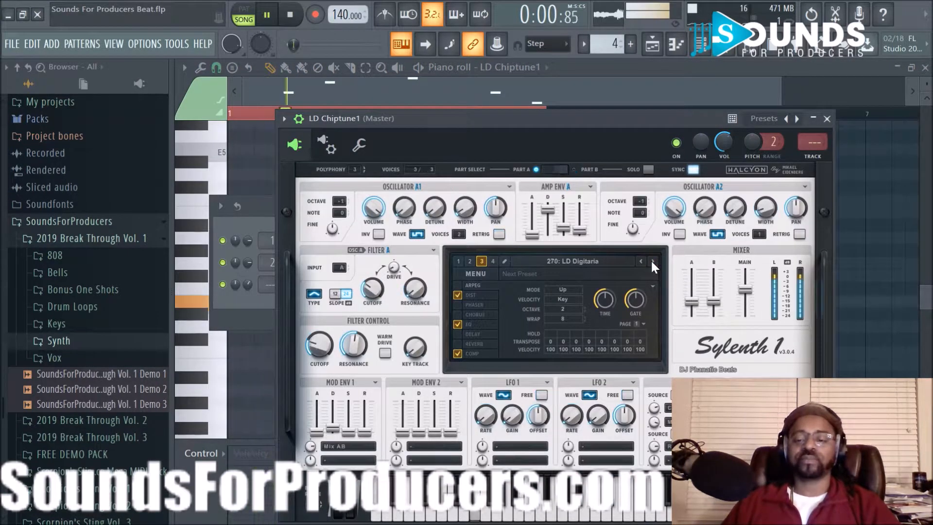
- Place a second Pattern 4 clip at bar 5 of Track 3, and route the LD Chiptune1 channel to mixer track 3
left_click(653, 43)
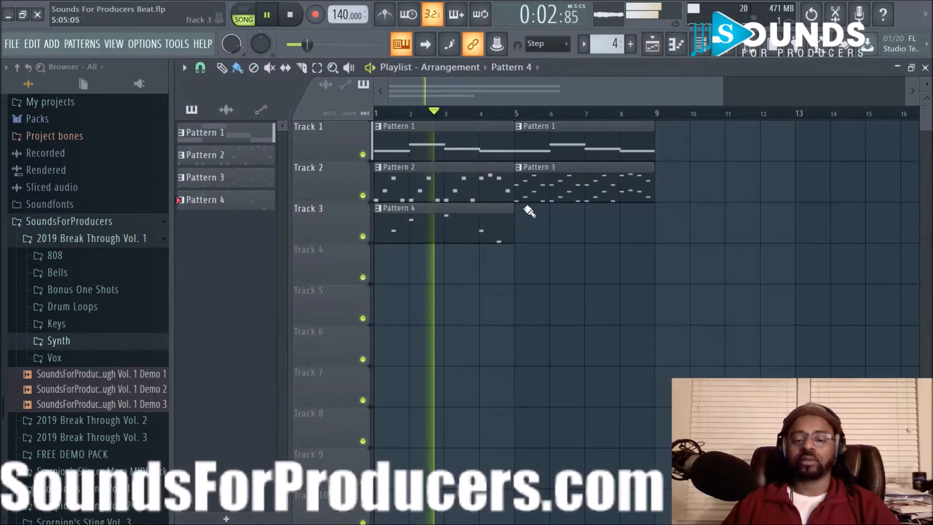
key("space")
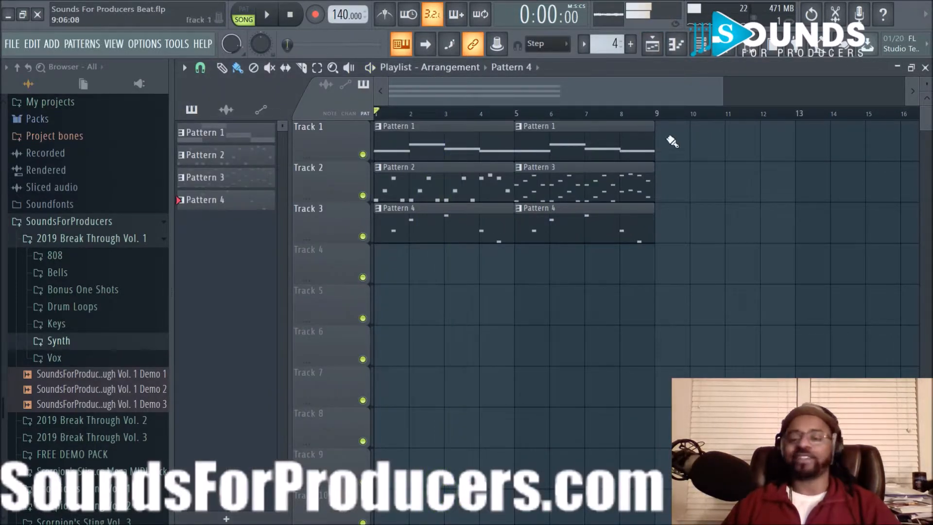
key("F6")
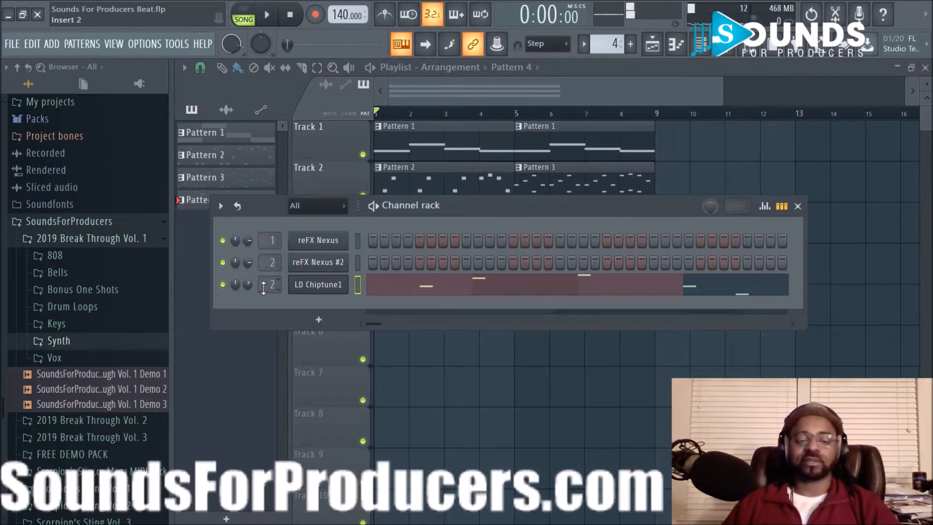
- Reopen the LD Chiptune1 synth and audition LD DreamTrump, LD Gremlin and LD Dist Pluck with the arrangement, choosing preset 274: LD Don't see the point
left_click(323, 290)
key("space")
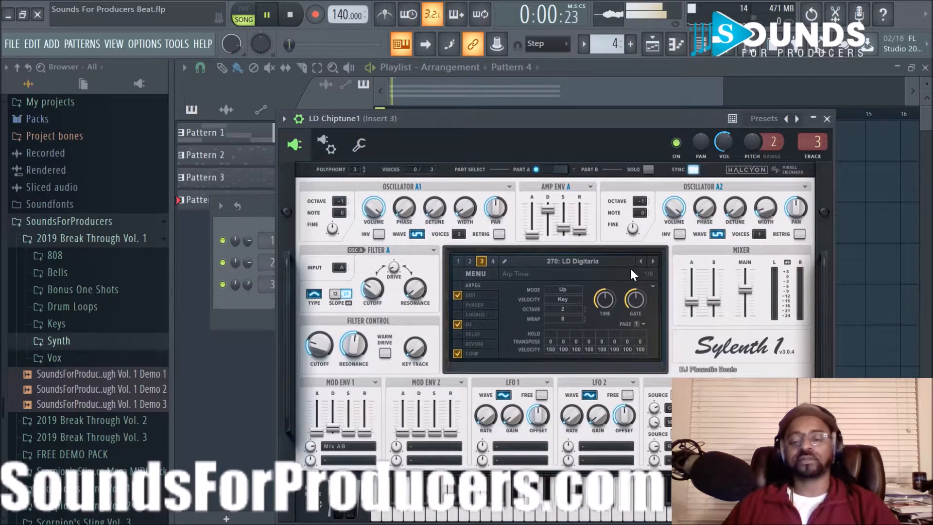
left_click(652, 261)
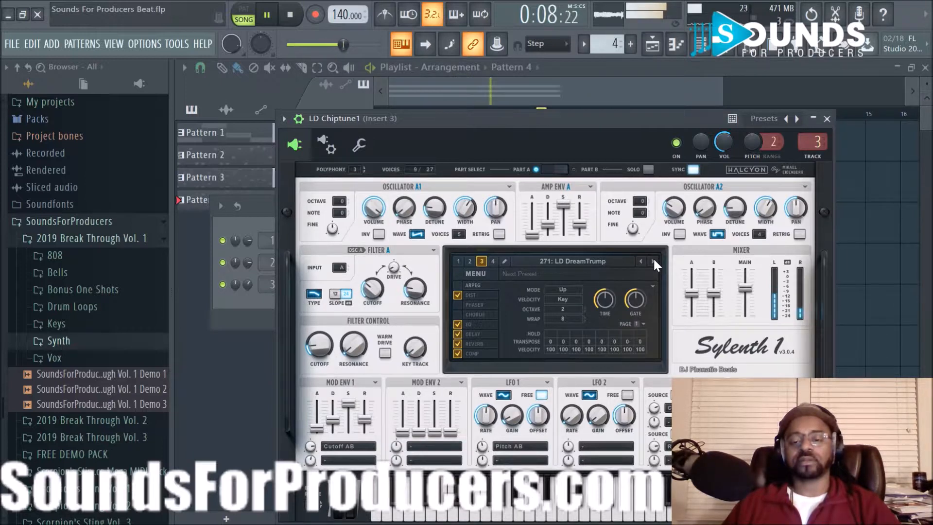
left_click(654, 261)
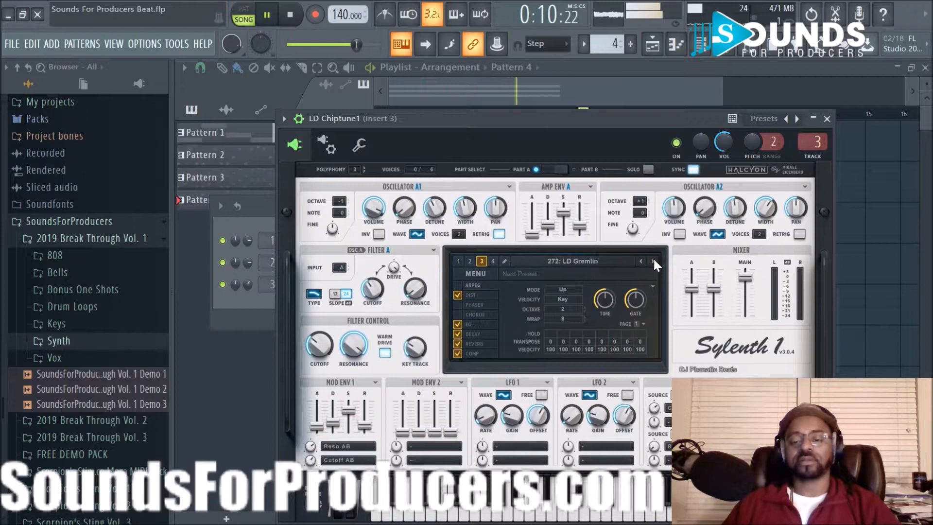
left_click(654, 261)
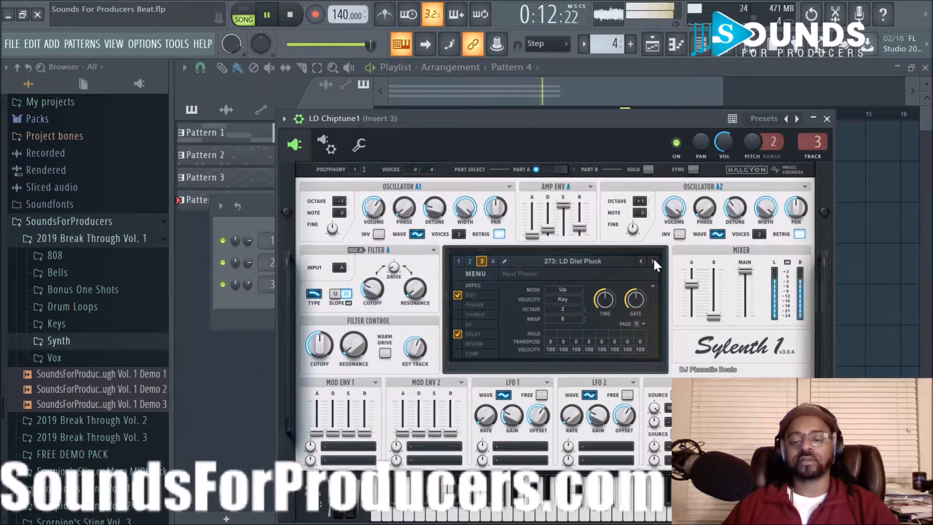
left_click(653, 261)
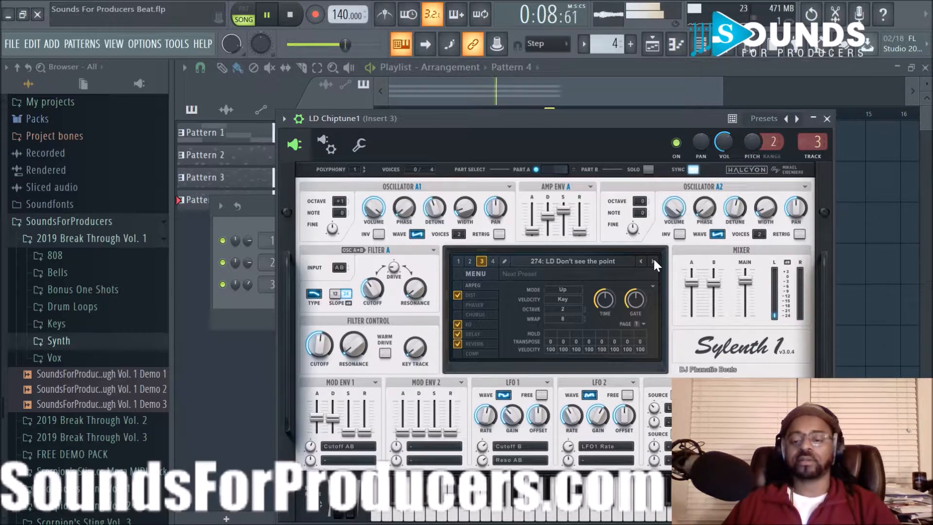
key("space")
- Raise the synth's delay dry/wet to 63.93% during playback and set the left and right delay times to 1/2T
left_click(476, 332)
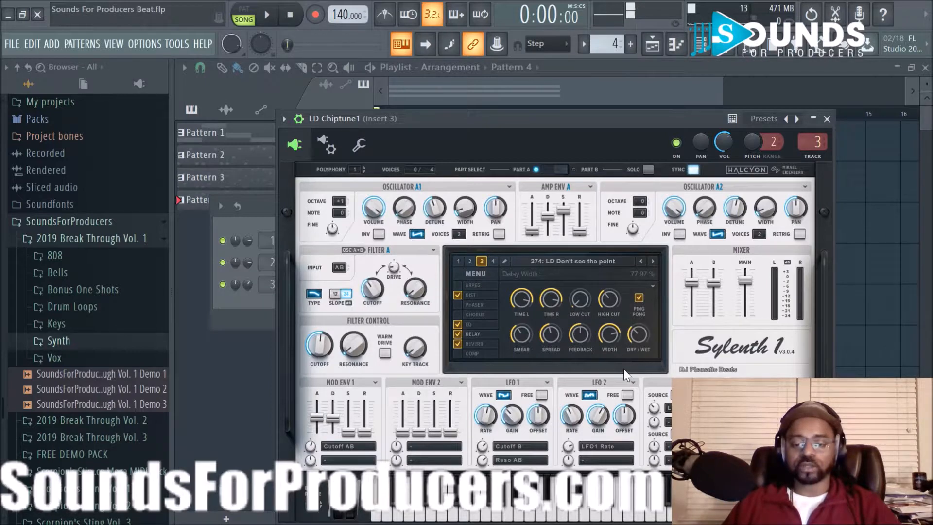
key("space")
left_click_drag(638, 321, 633, 277)
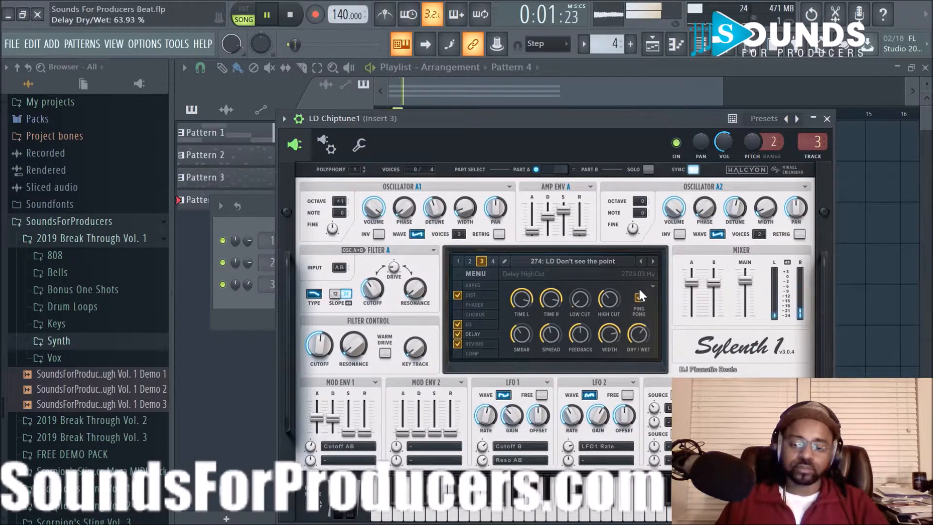
left_click(654, 288)
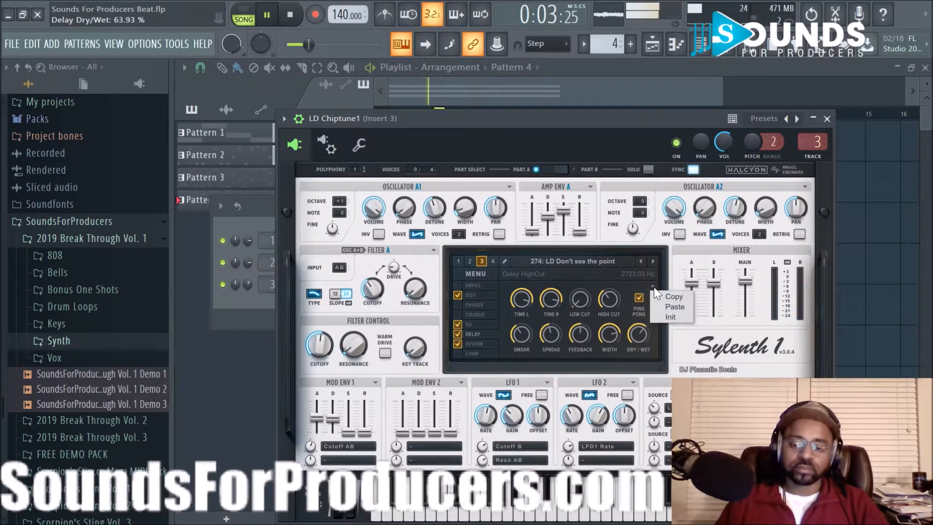
left_click(625, 285)
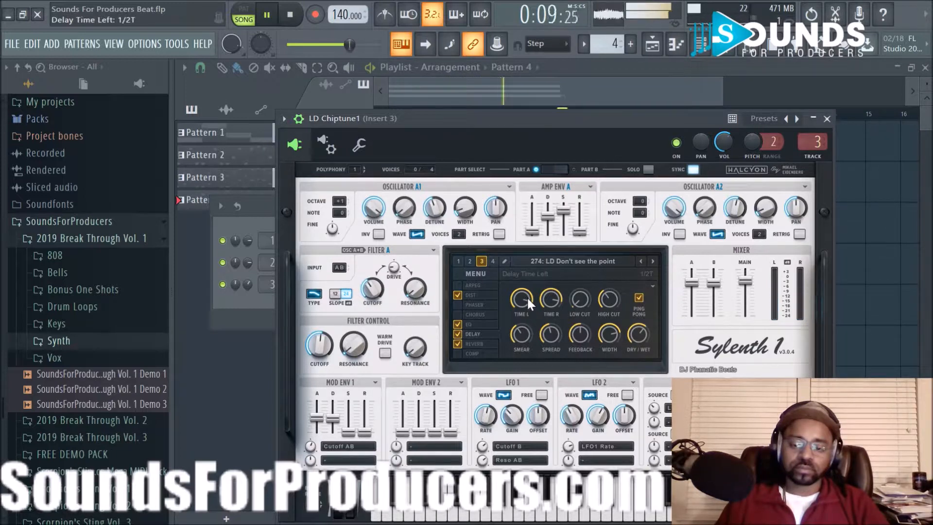
left_click_drag(527, 297, 527, 302)
key("space")
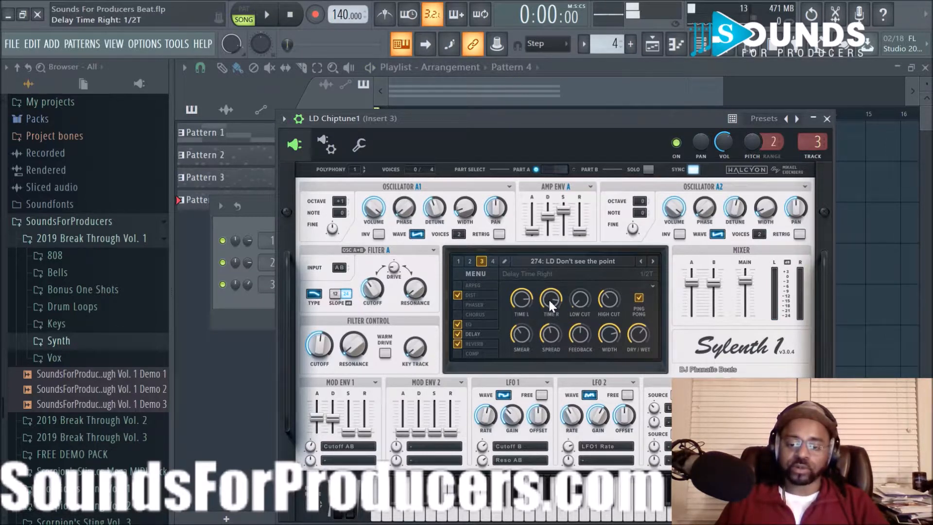
- Set the delay's dry/wet to 73.53% while the arrangement plays
key("space")
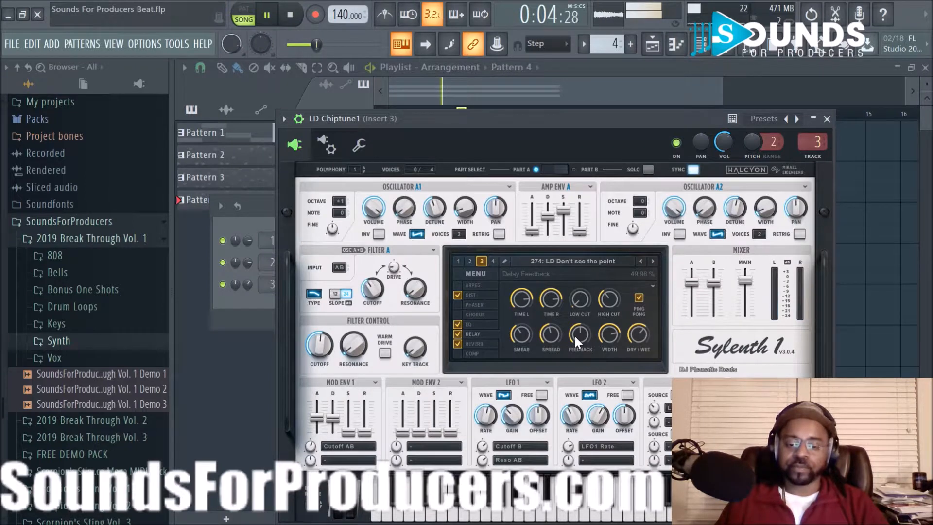
left_click_drag(634, 332, 633, 314)
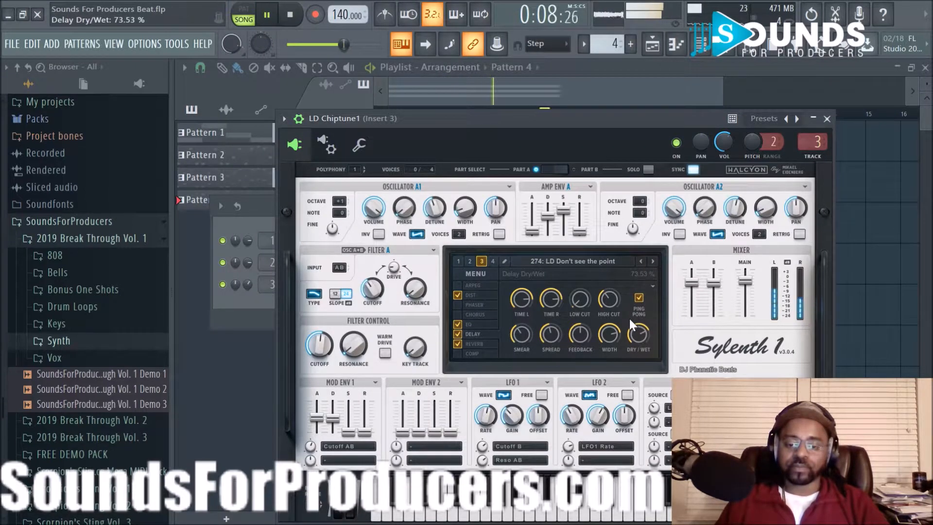
key("space")
- Raise the reverb's dry/wet to 70.50% during playback, lower it again, and turn up the channel volume slightly
key("space")
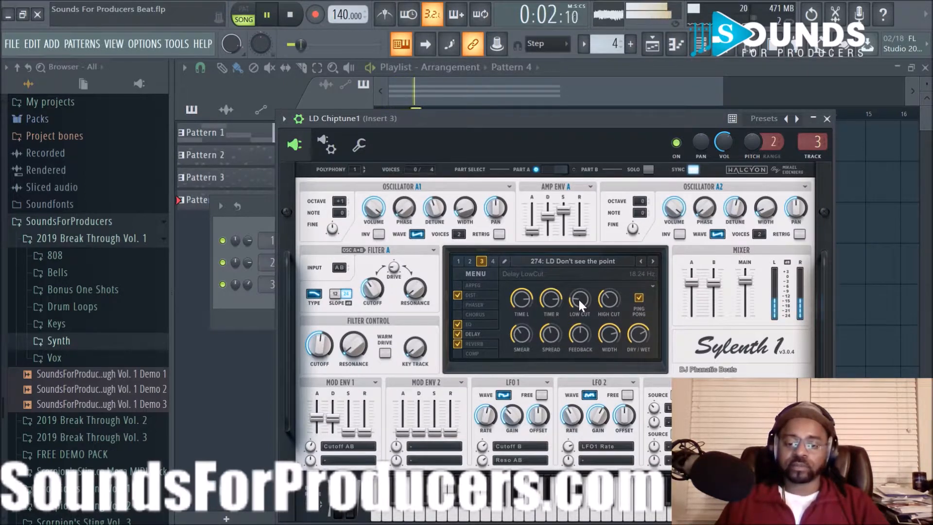
left_click(474, 344)
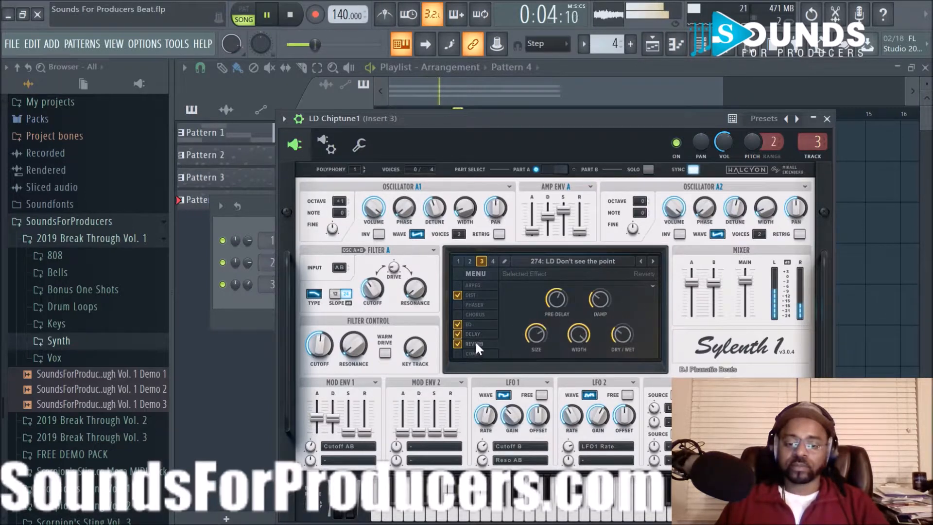
left_click_drag(616, 336, 616, 320)
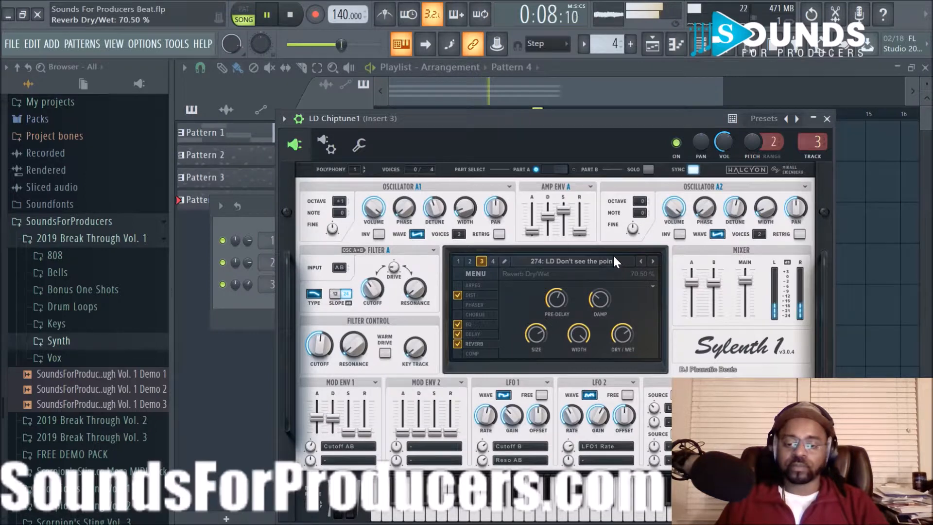
left_click_drag(616, 332, 619, 351)
left_click_drag(727, 144, 727, 143)
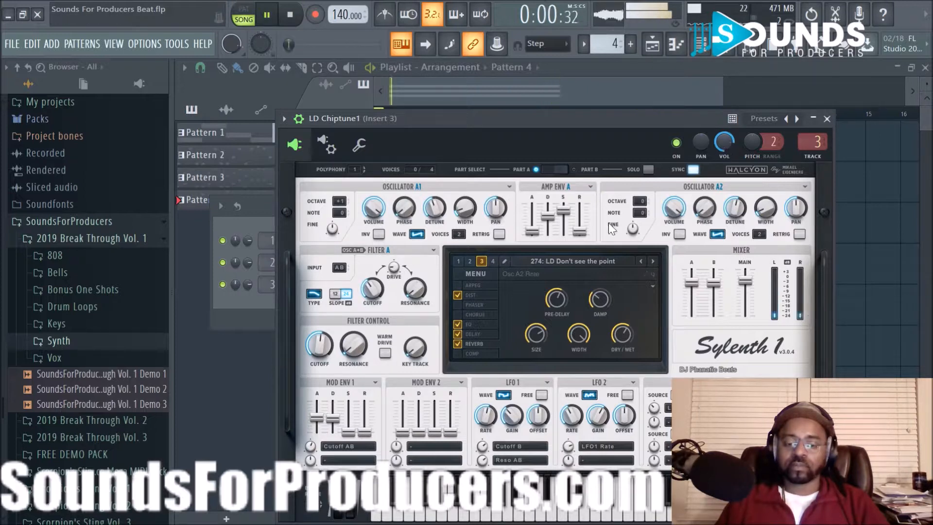
- Set the delay's low cut to 11.28 Hz, close the synth and channel rack, and save the project
left_click(475, 334)
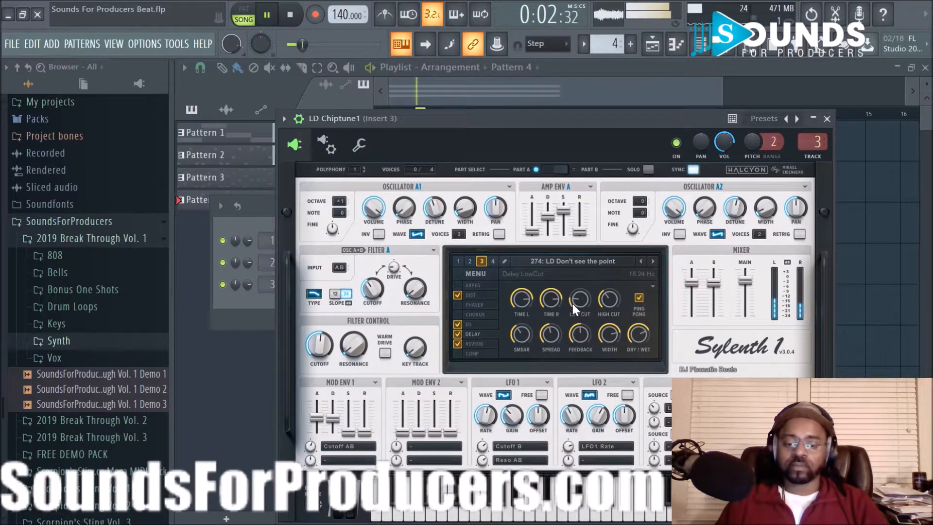
left_click_drag(576, 308, 576, 312)
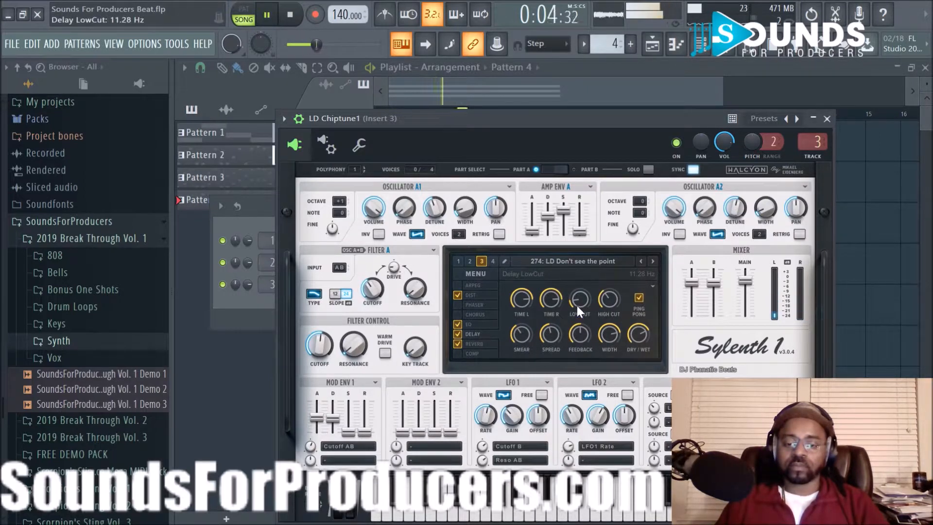
left_click(827, 118)
key("F6")
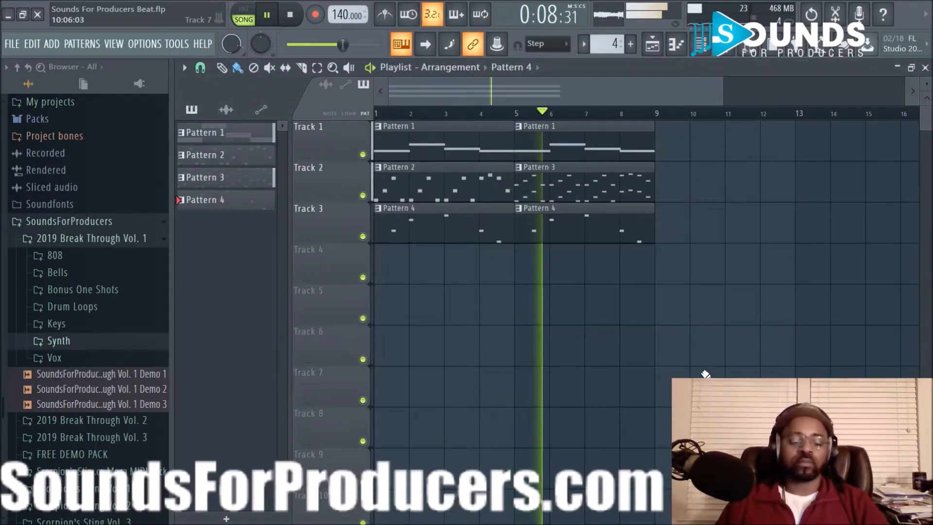
key("ctrl+s")
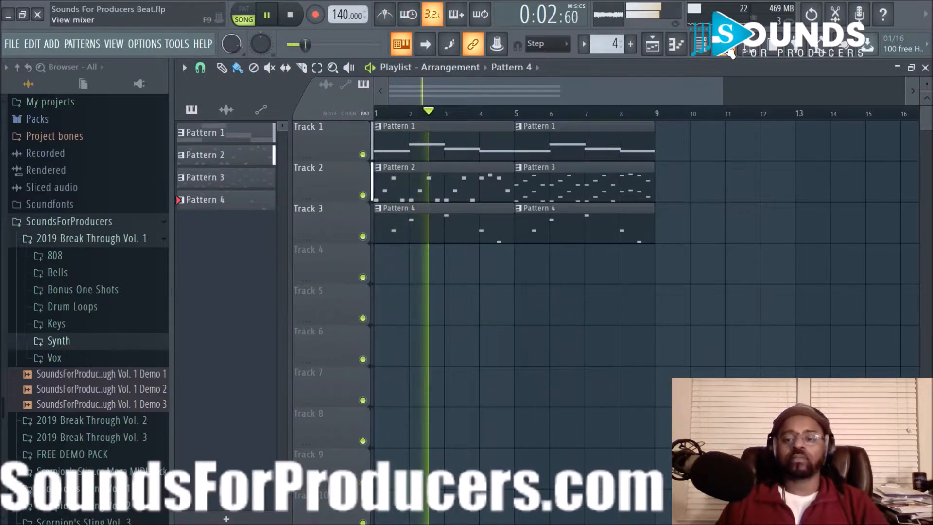
- Solo mixer track 1 briefly to identify its sound, and rename the track Synth
key("F9")
right_click(262, 225)
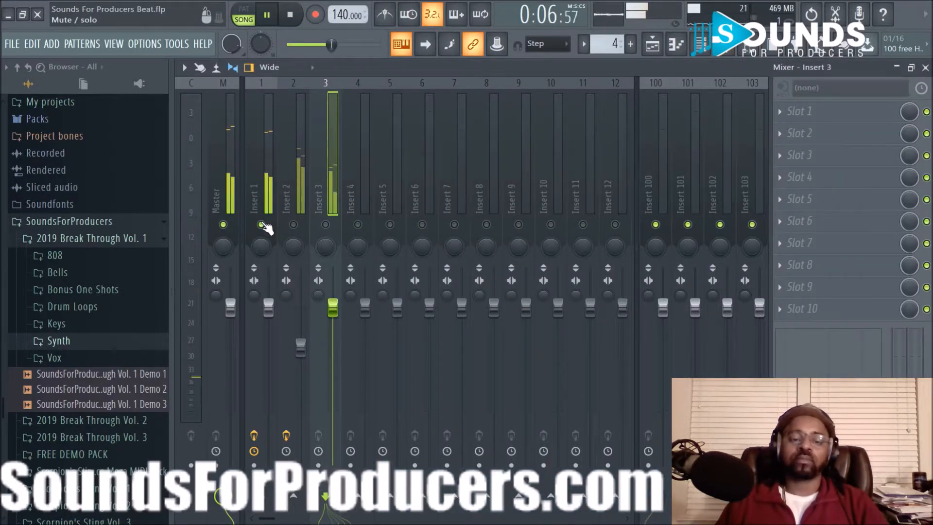
right_click(262, 225)
right_click(265, 83)
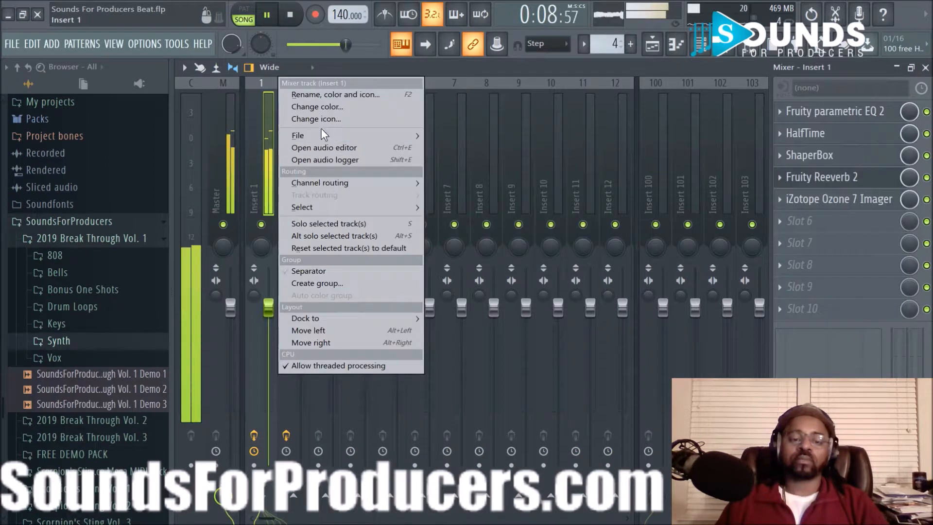
left_click(333, 94)
type("Synth")
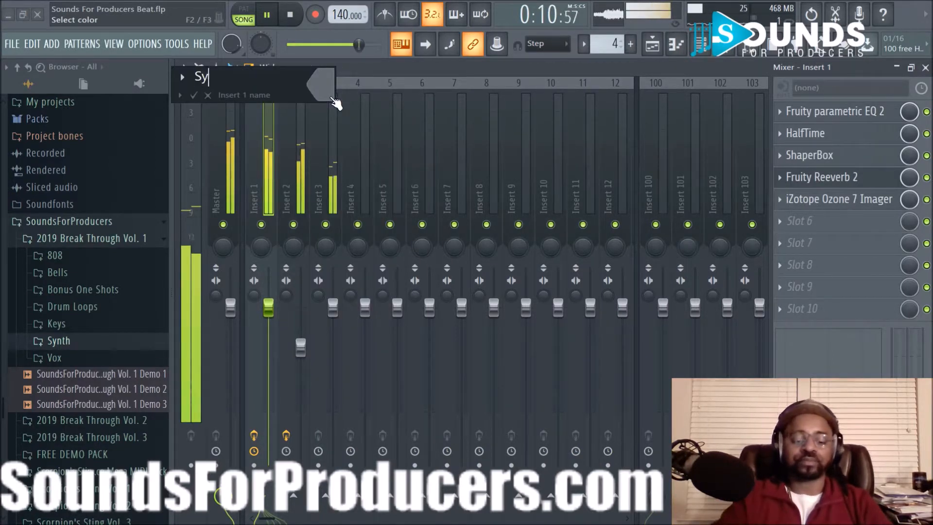
key("Return")
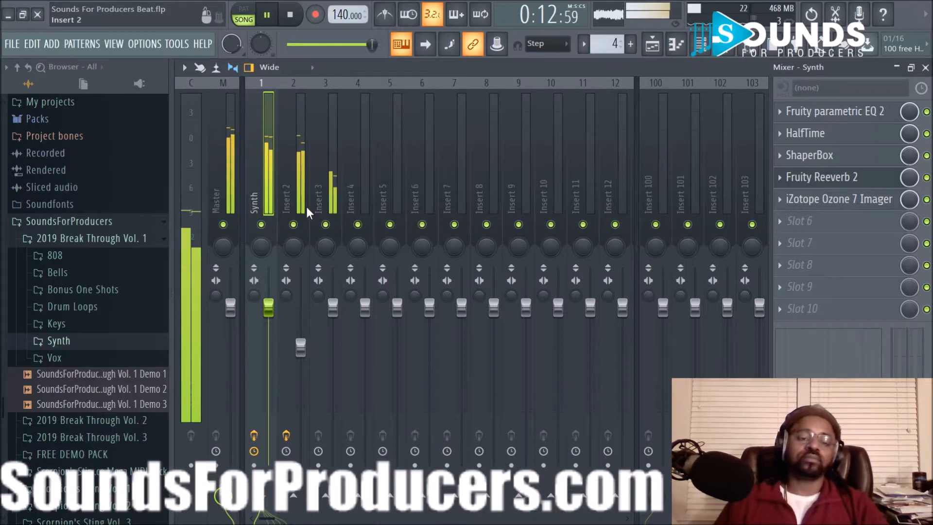
- Solo mixer track 2 briefly to identify its sound, and rename the track Bells
right_click(293, 224)
right_click(293, 224)
right_click(286, 184)
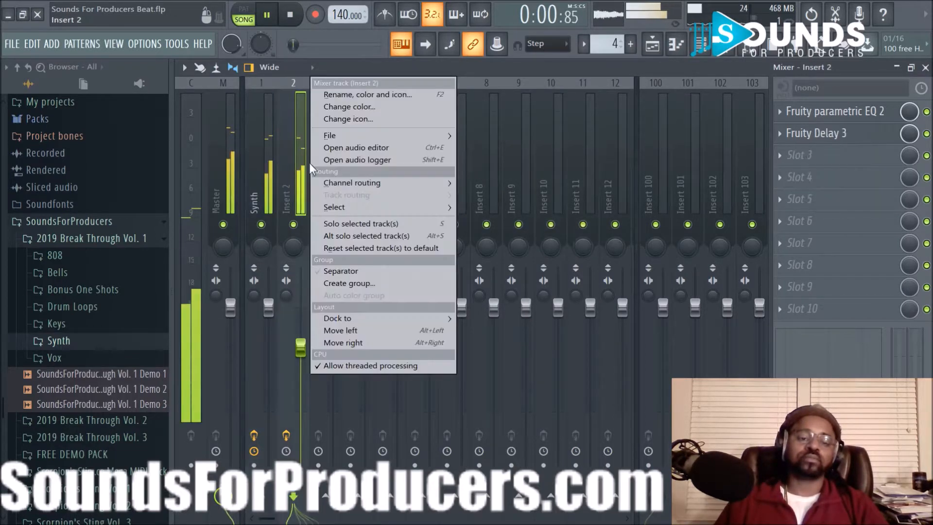
left_click(352, 95)
type("Bells")
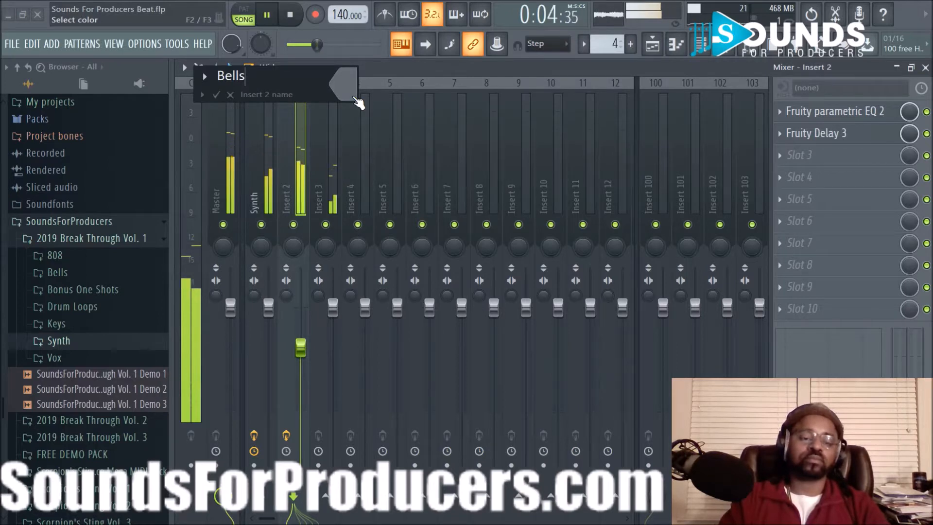
key("Return")
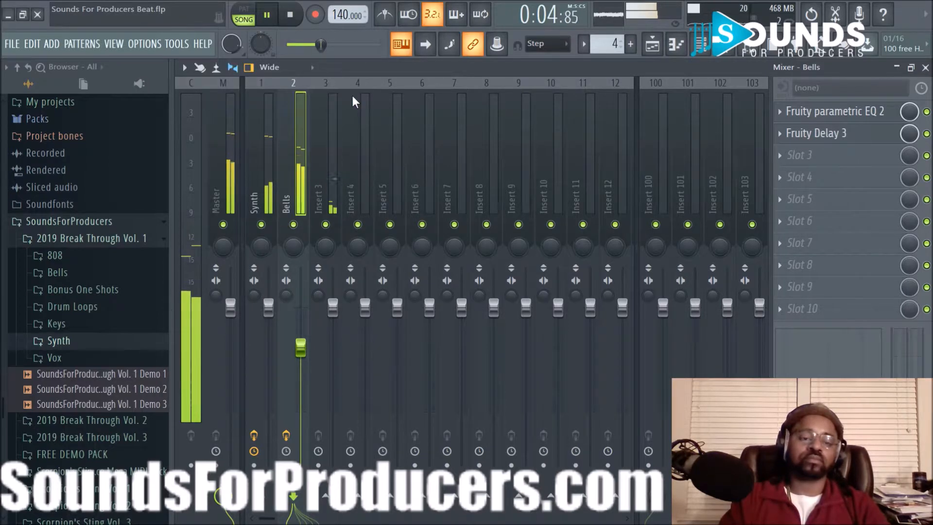
- Rename mixer track 3 Lead and raise its volume fader slightly
right_click(326, 189)
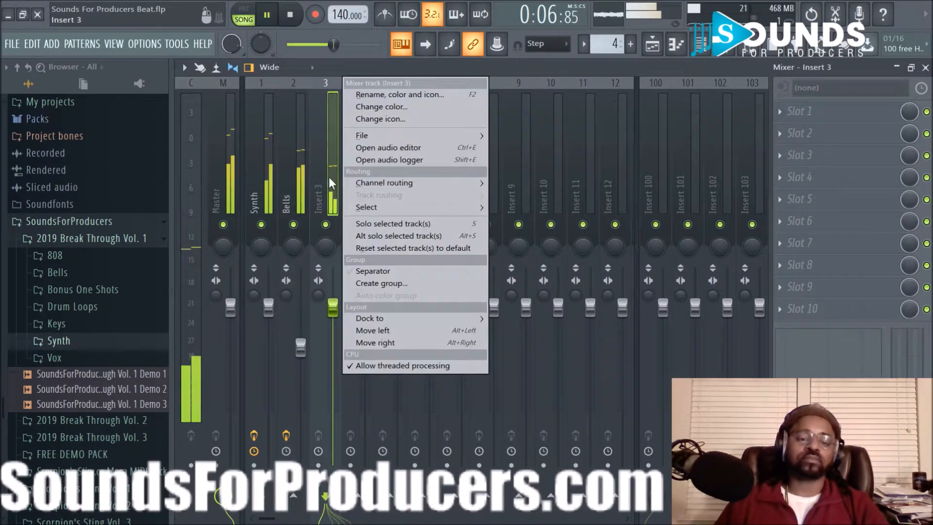
left_click(372, 98)
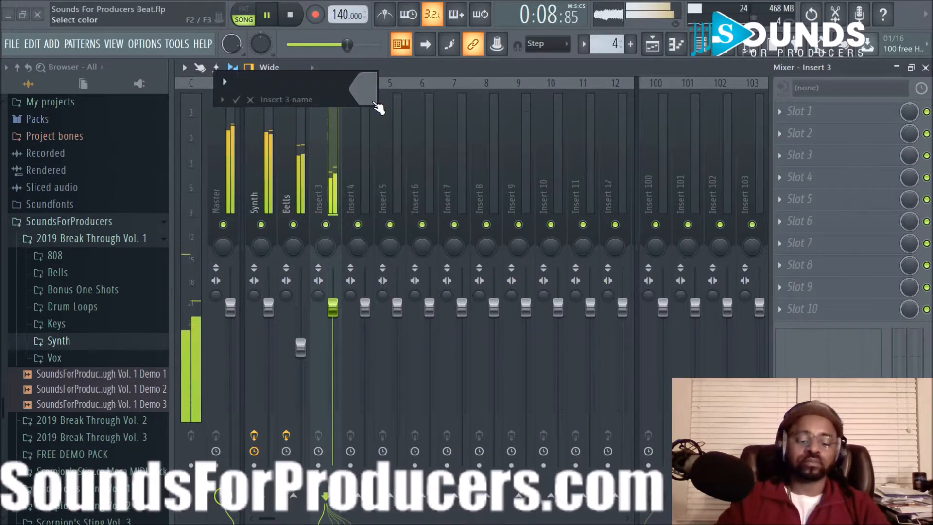
type("Syn")
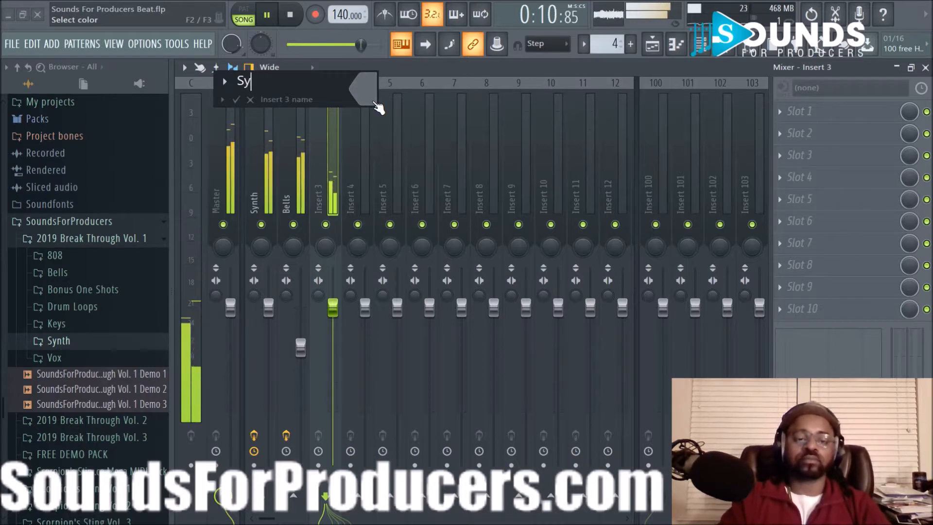
key("BackSpace")
key("BackSpace")
key("BackSpace")
type("Lead")
key("Return")
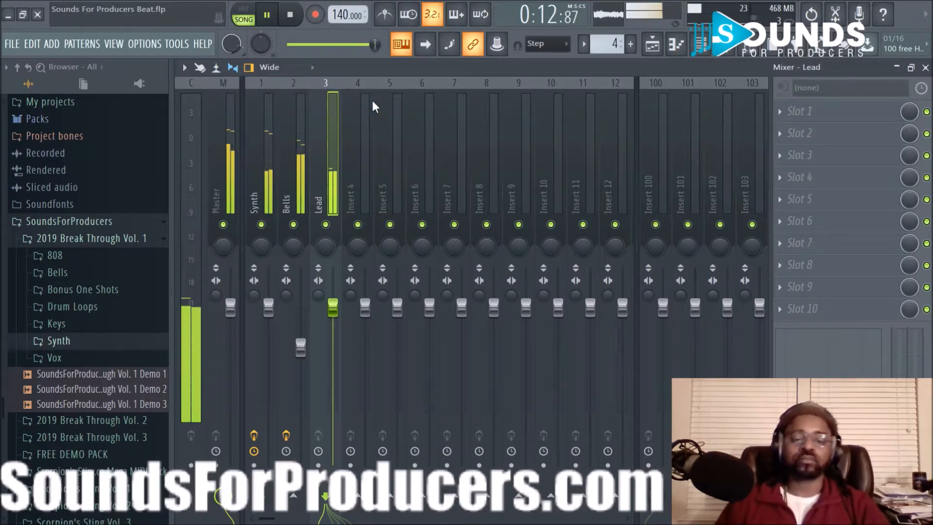
scroll(340, 315, "up", 3)
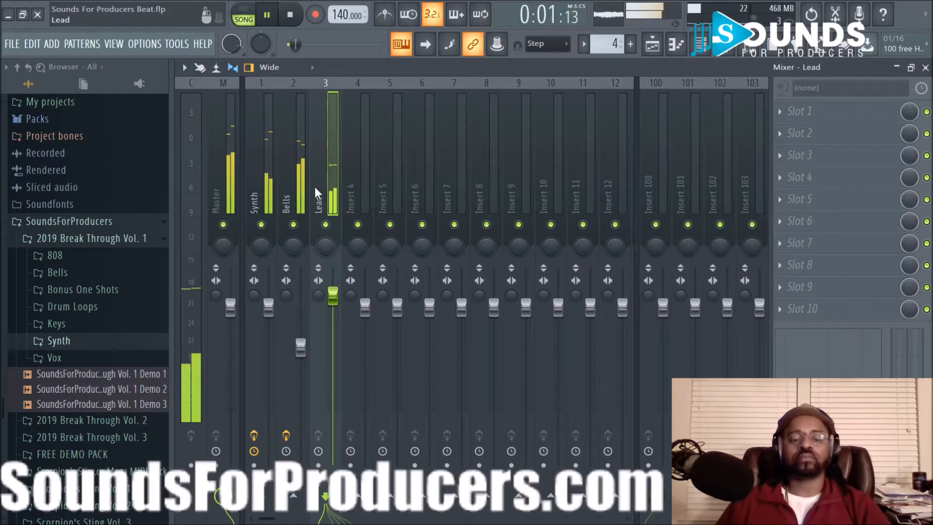
- In the Bells track's Fruity parametric EQ 2, lower band 7 to -18.0 dB at just above 10 kHz, and return to the playlist with playback stopped
left_click(292, 156)
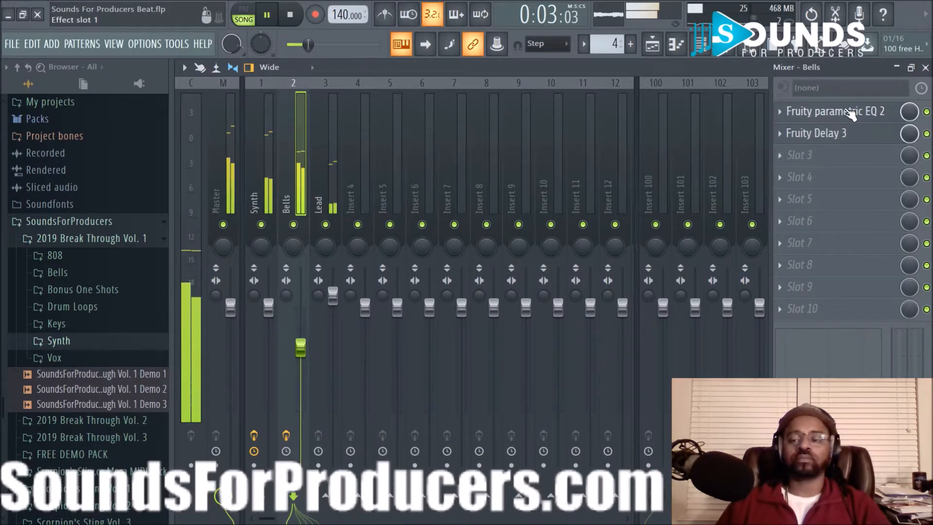
left_click(850, 111)
left_click_drag(557, 345, 573, 408)
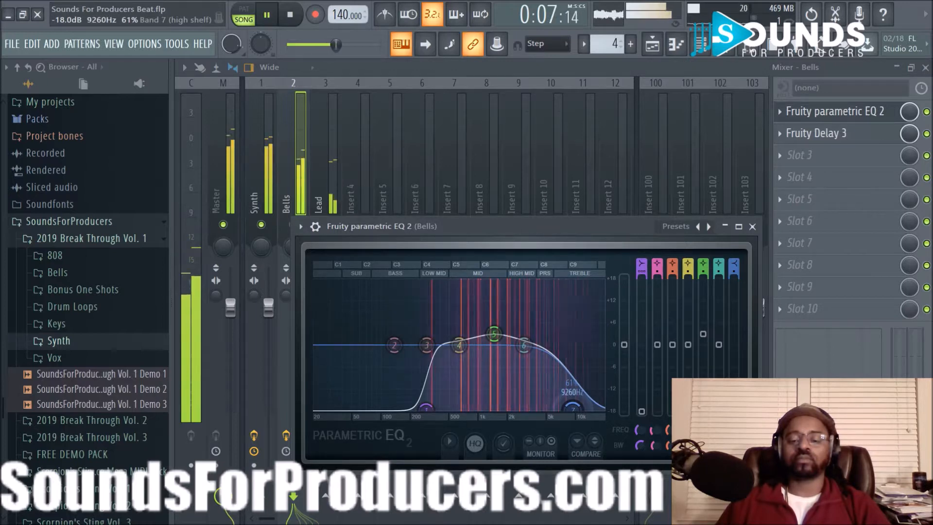
left_click_drag(573, 408, 583, 408)
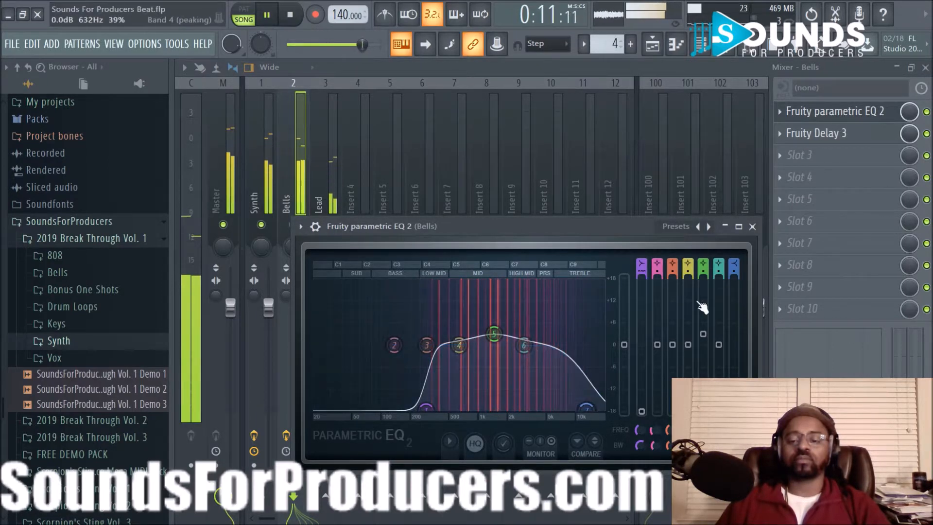
left_click(753, 226)
left_click(657, 47)
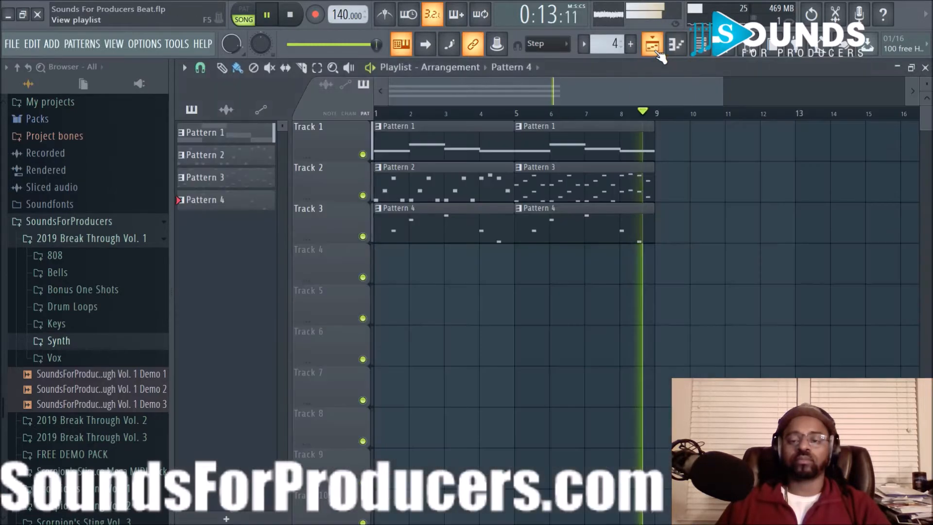
key("space")
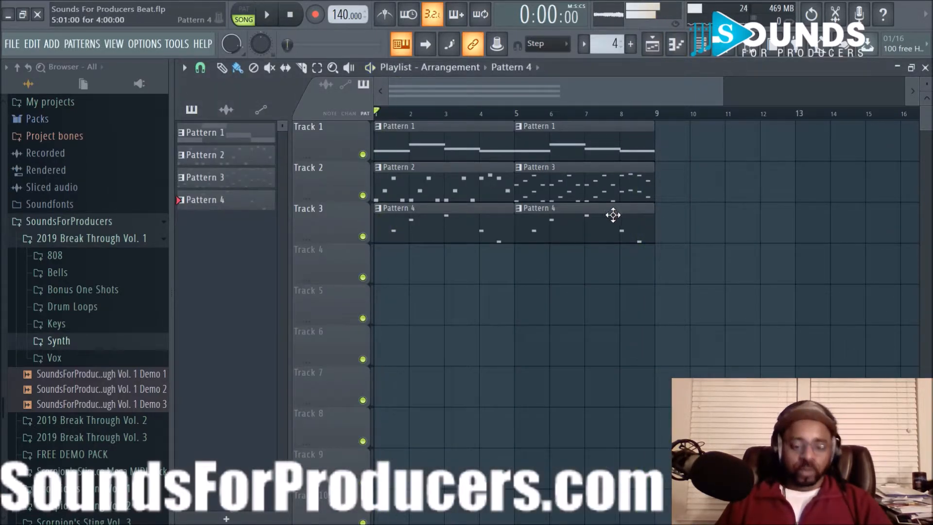
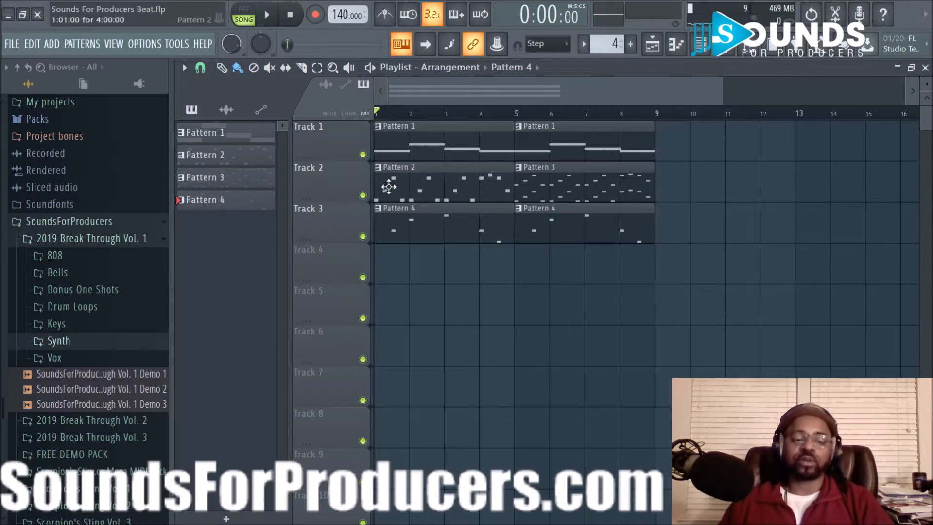
- Browse the Drum Loops of 2019 Break Through Vol. 1 and audition the three Drum Loop 1 Complete 109 bpm versions
left_click(130, 308)
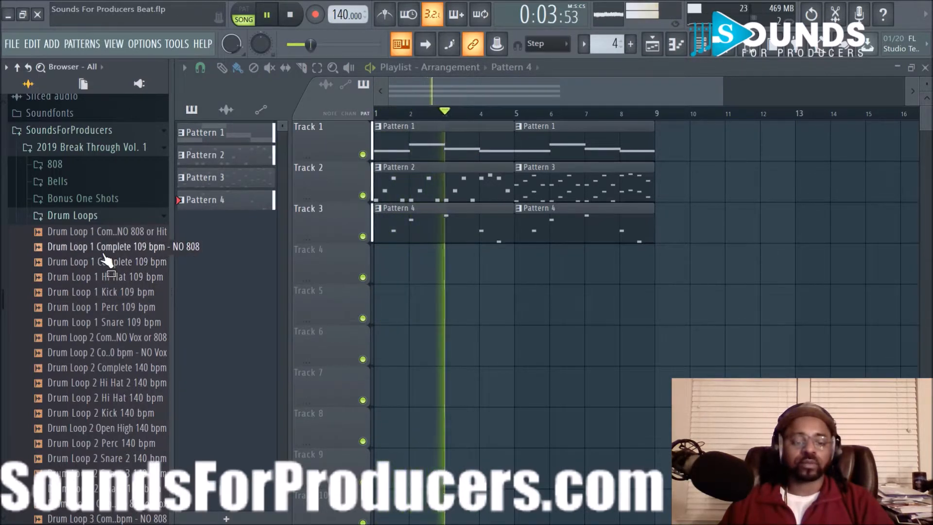
key("space")
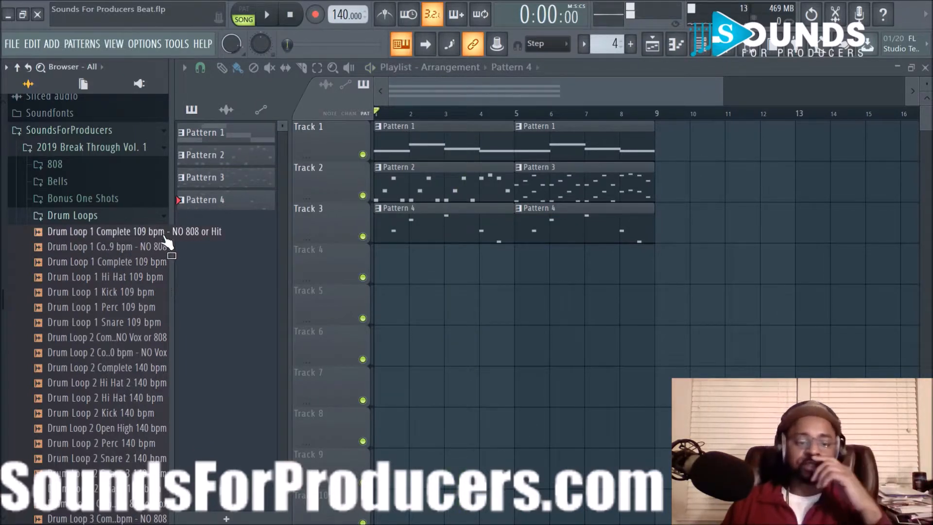
left_click(123, 263)
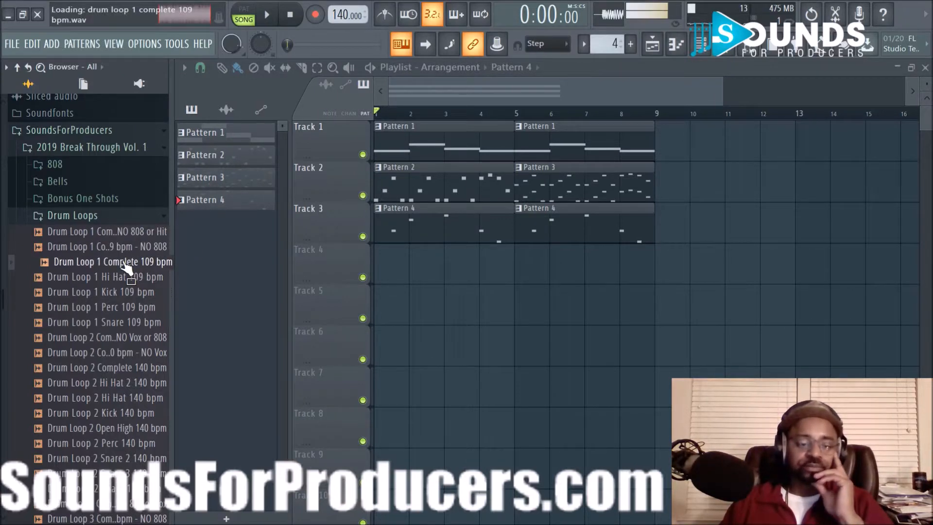
left_click(129, 248)
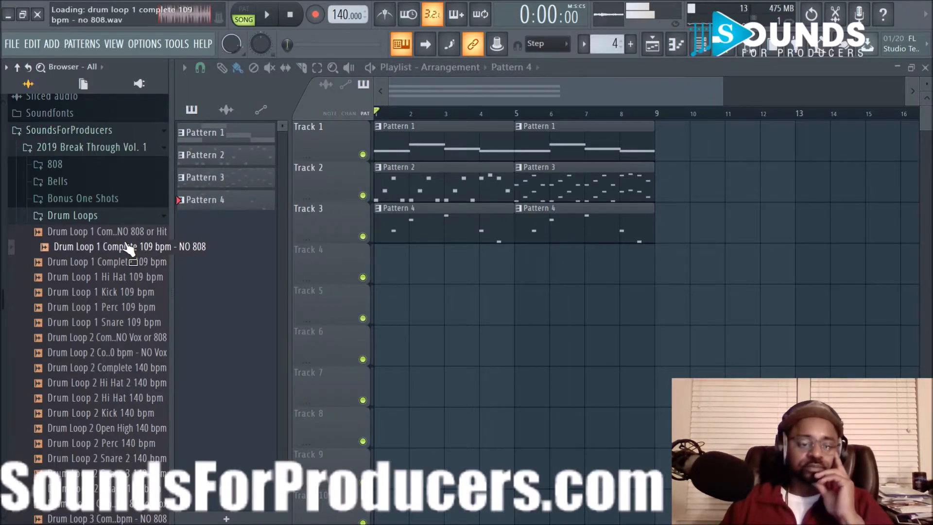
left_click(126, 233)
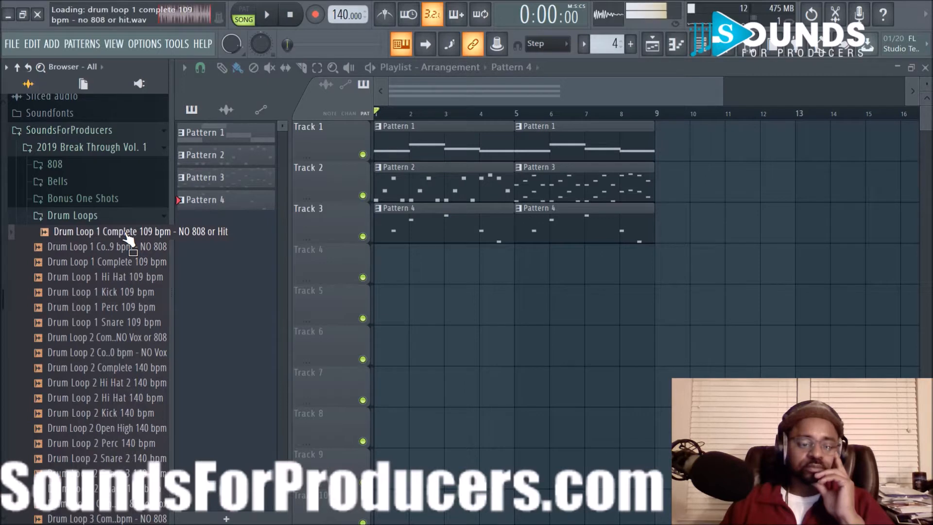
key("space")
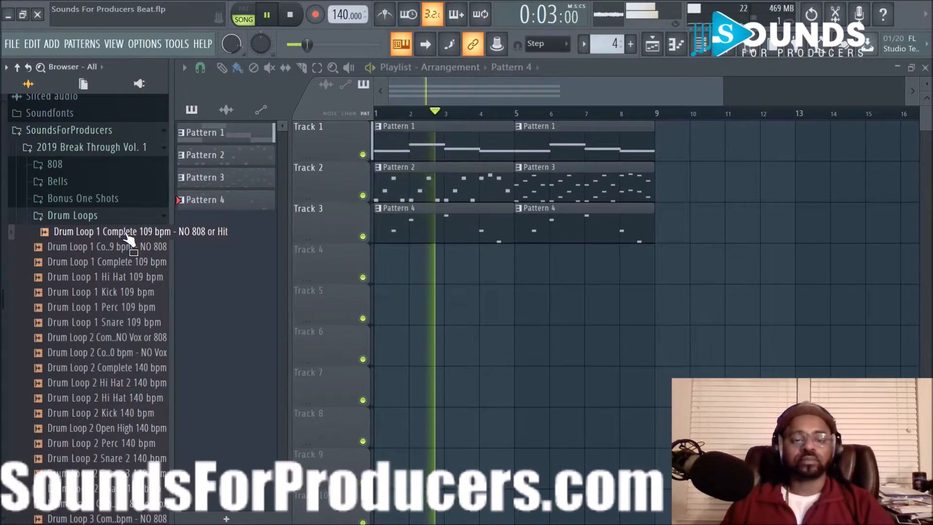
left_click(127, 233)
key("space")
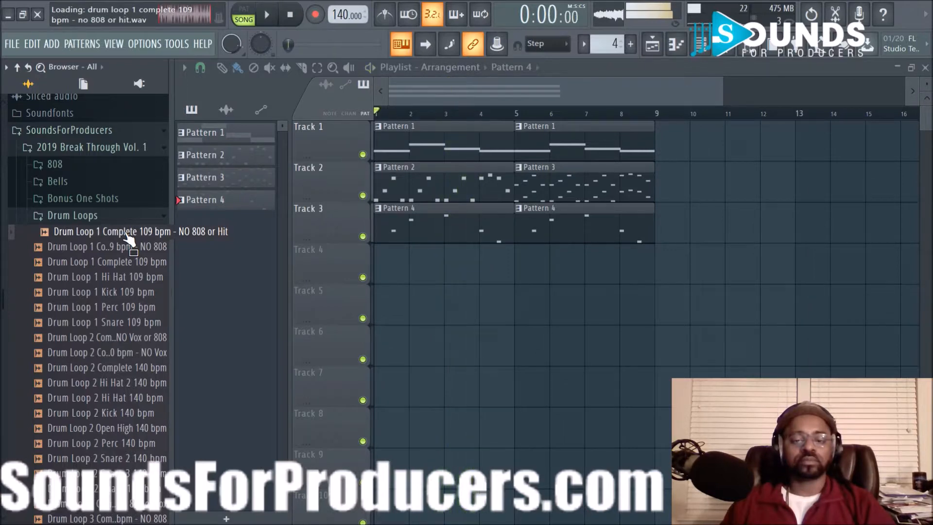
- Audition Drum Loop 2 Complete 140 bpm - NO Vox or 808 and compare it with the beat's playback
left_click(120, 341)
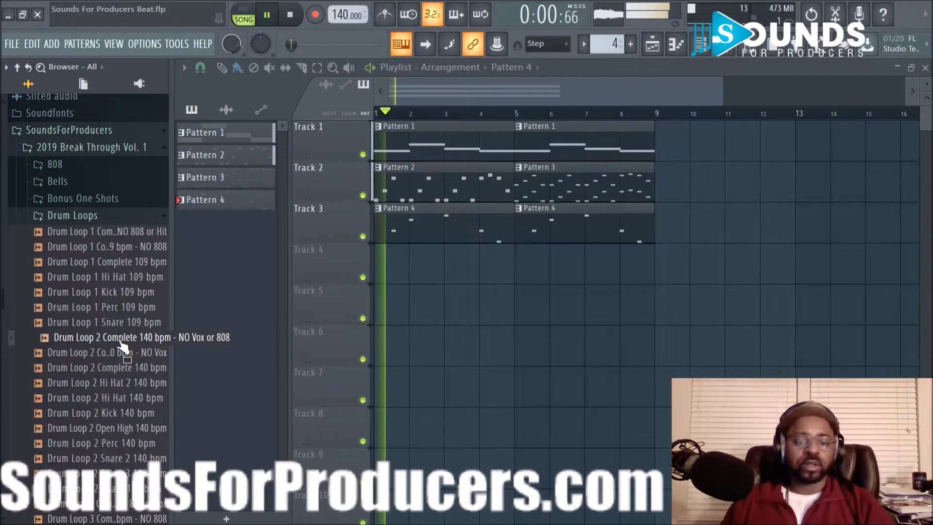
key("space")
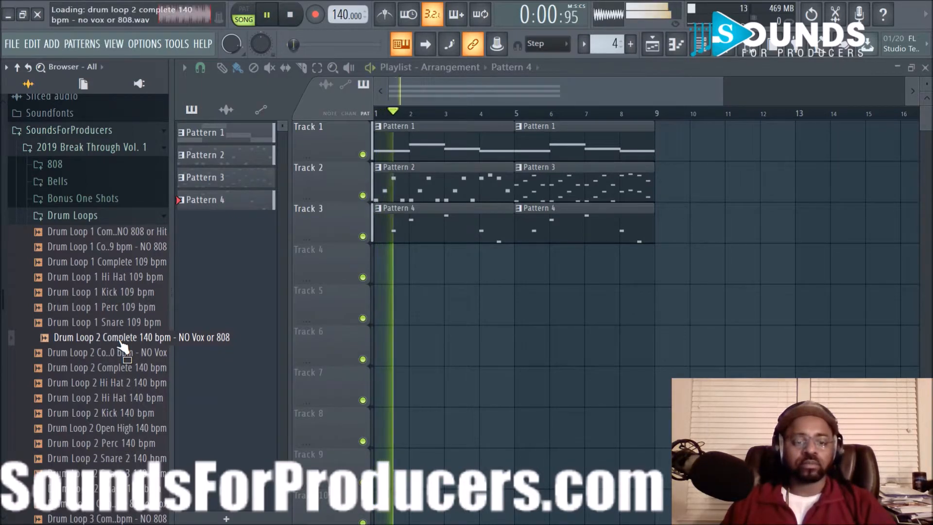
left_click(294, 15)
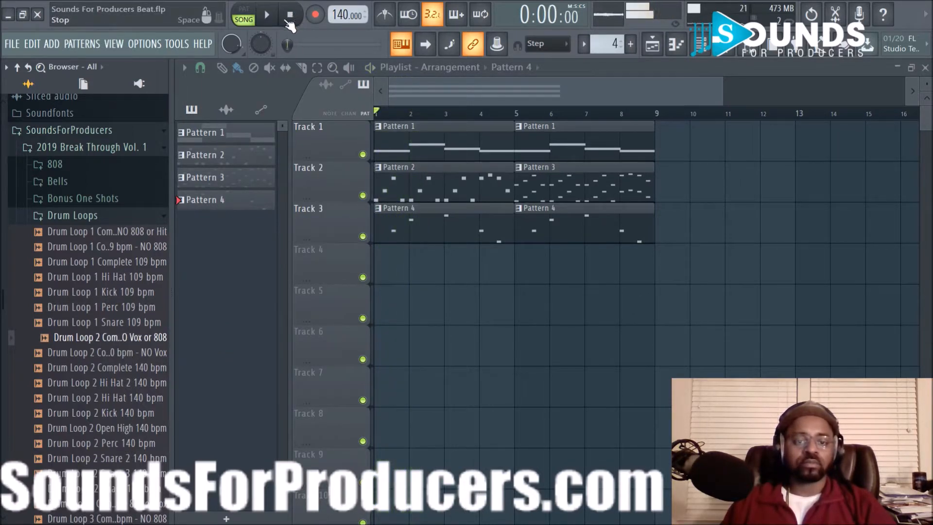
left_click(268, 16)
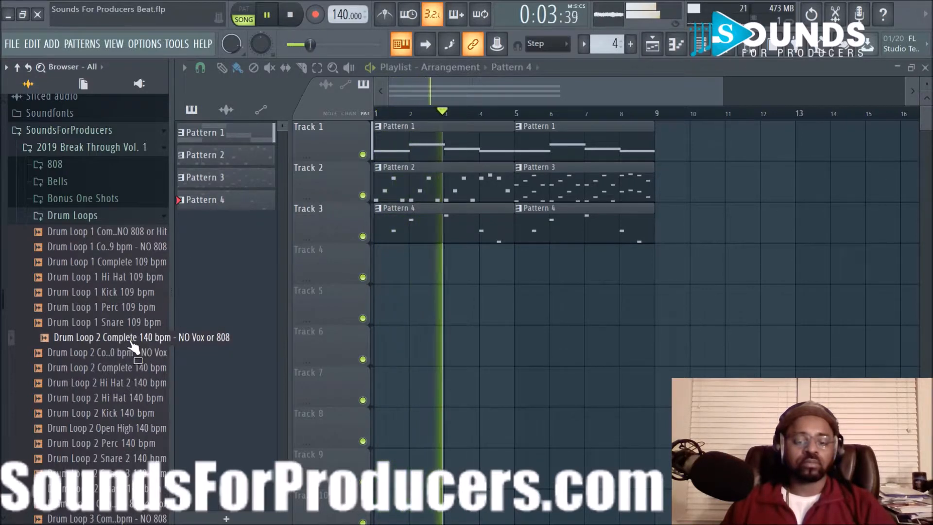
left_click(290, 14)
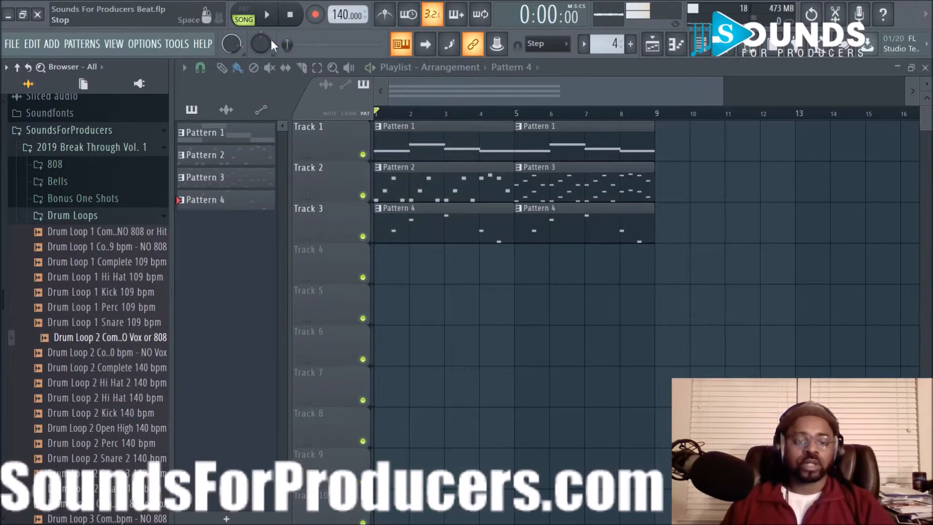
- Place Drum Loop 2 Complete 140 bpm - NO Vox or 808 on playlist Track 4 from bar 1 and play the arrangement with it
left_click_drag(127, 346, 382, 265)
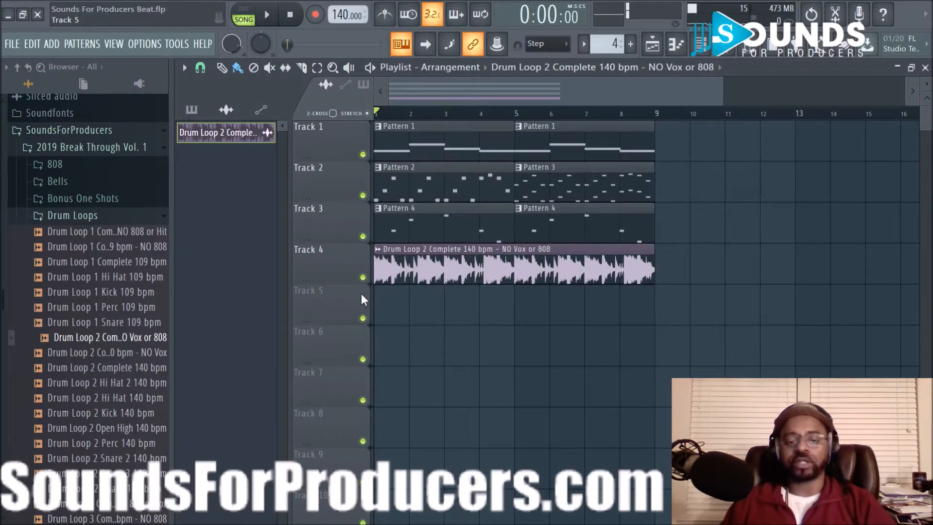
key("space")
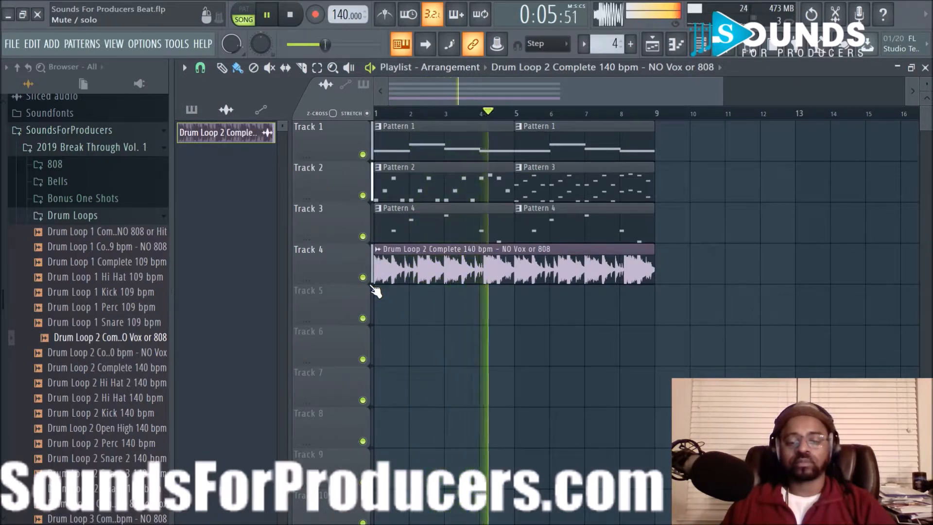
key("space")
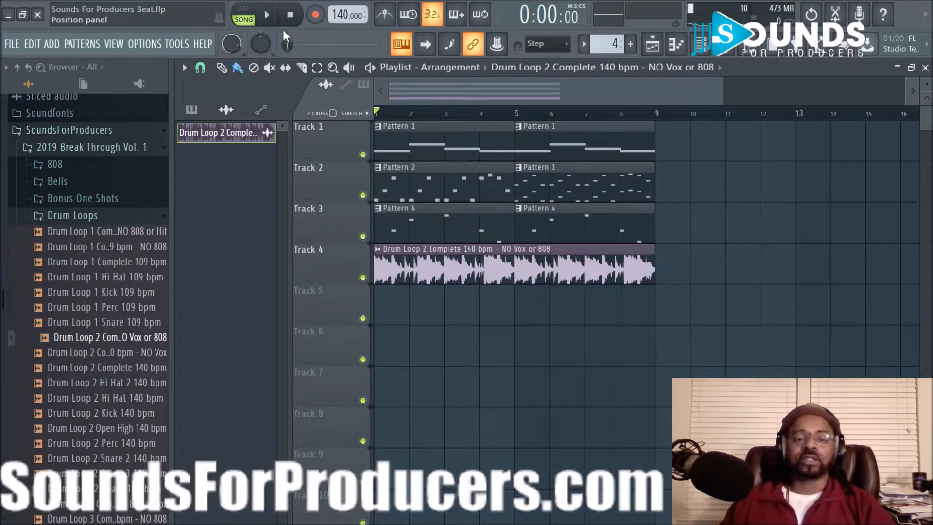
- During playback, route the drum loop's channel to mixer track 4
key("space")
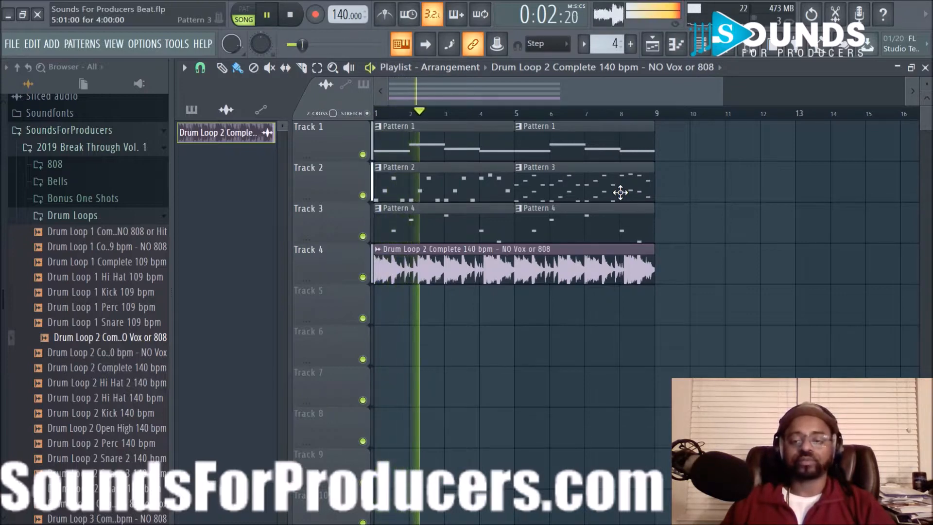
left_click(728, 51)
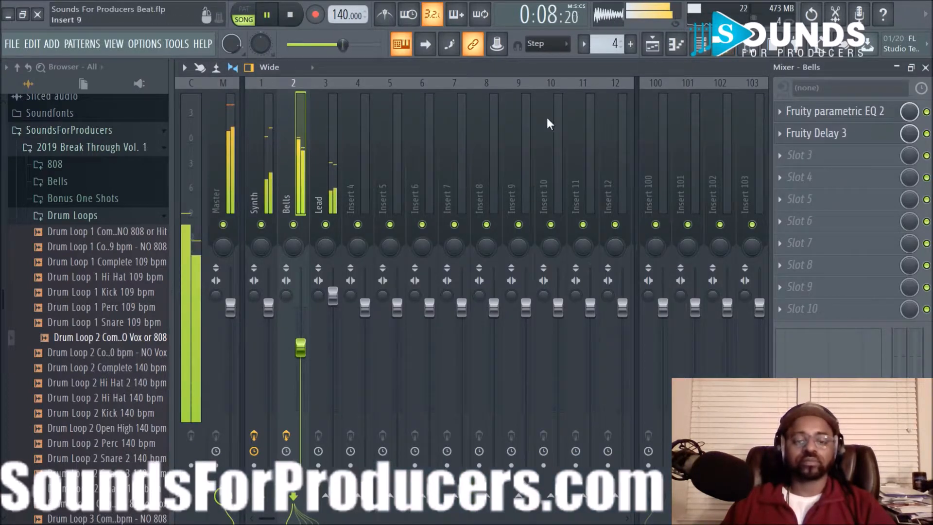
key("F6")
scroll(273, 240, "up", 2)
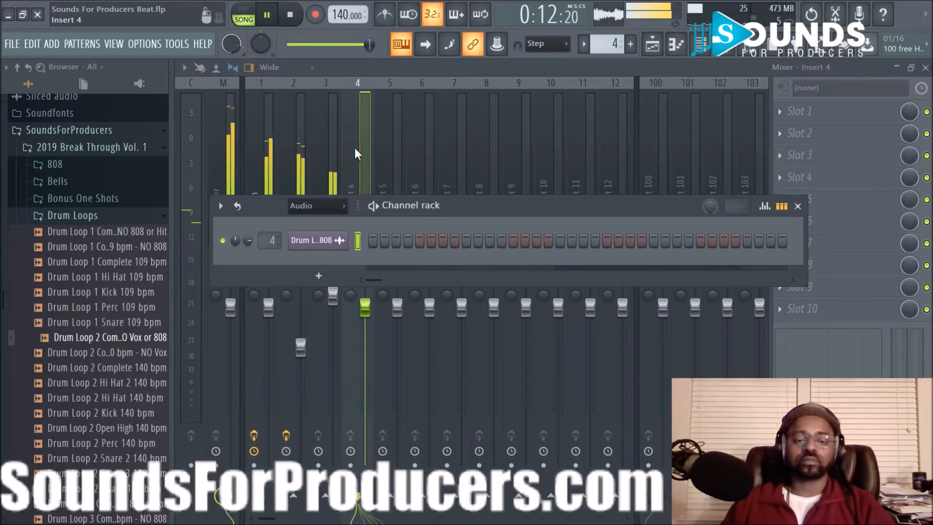
key("F6")
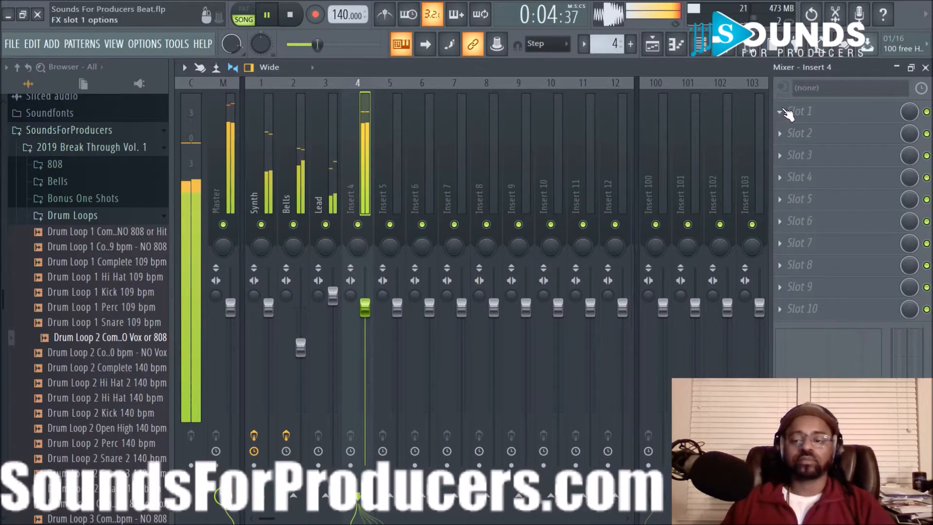
- Solo mixer track 4 and load Fruity parametric EQ 2 into its first effect slot
left_click(788, 113)
left_click(354, 209)
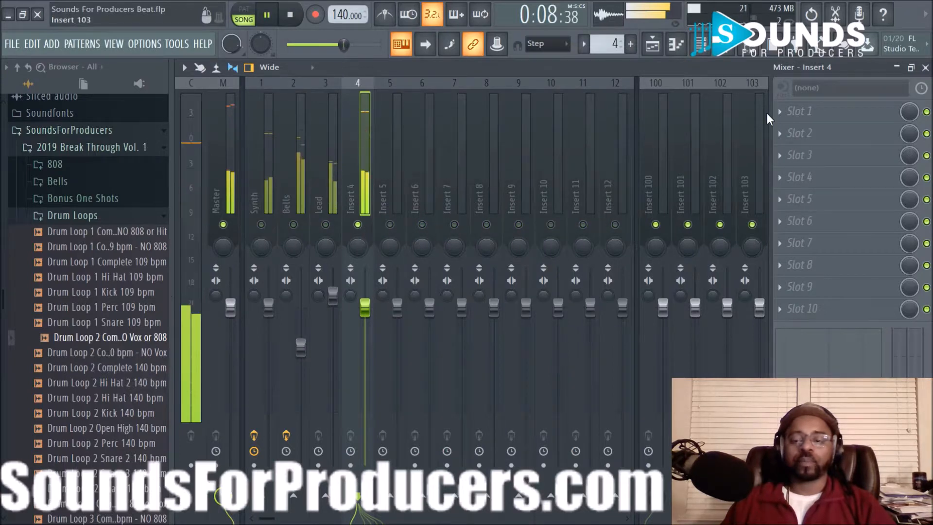
left_click(787, 112)
left_click(578, 23)
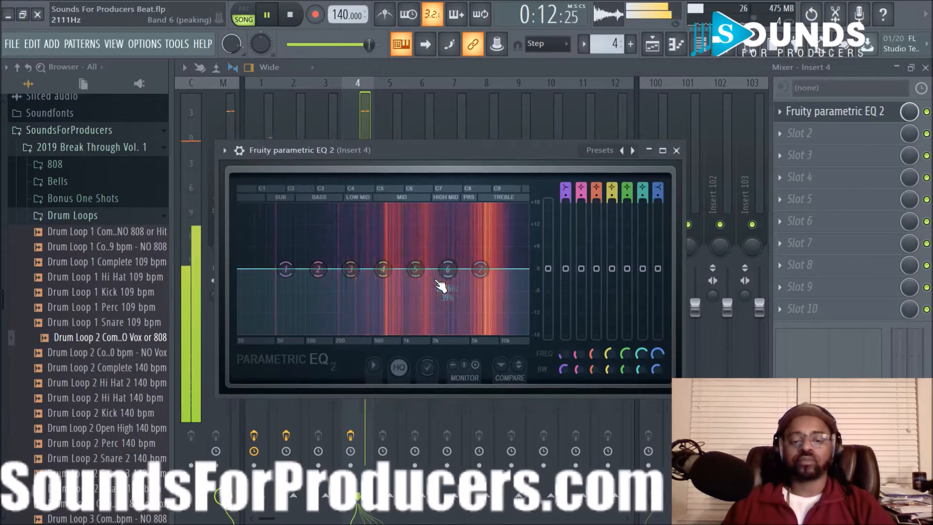
- Shape the drum loop's EQ with a steep band 1 low cut, a band 7 boost of about 6 dB and a band 3 adjustment, and close it
left_click_drag(285, 268, 252, 267)
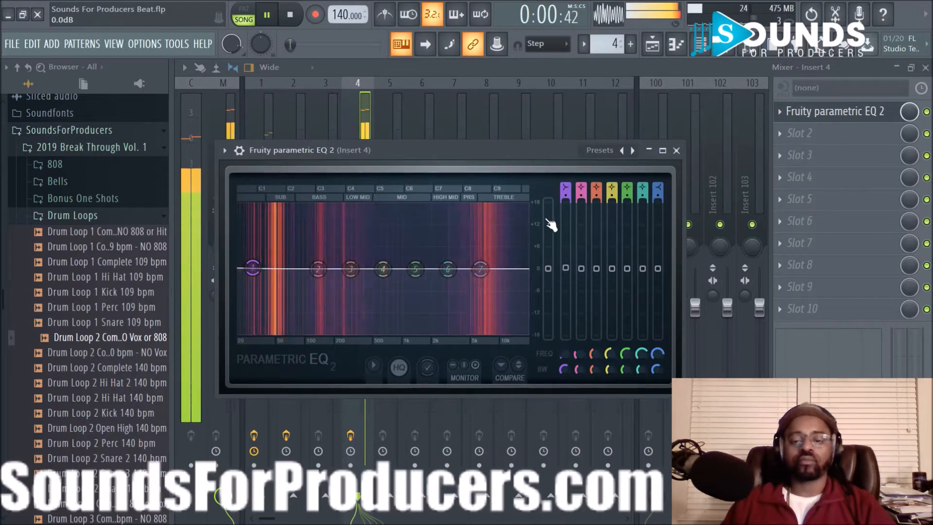
left_click_drag(566, 268, 566, 316)
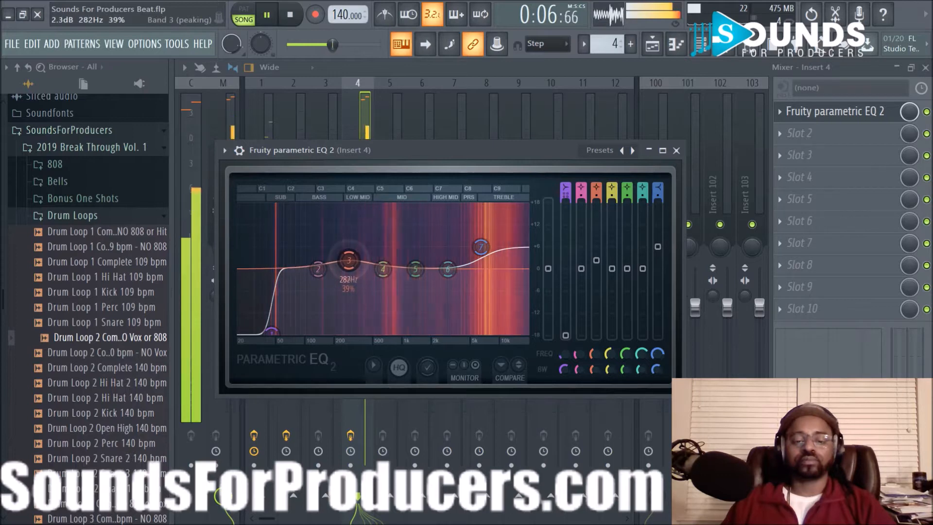
scroll(349, 258, "down", 5)
left_click_drag(349, 258, 382, 332)
left_click(677, 151)
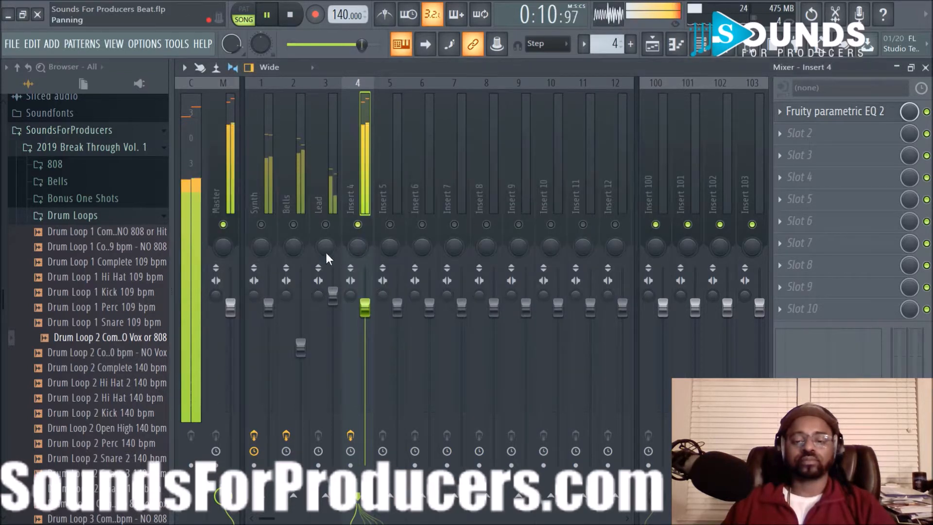
- Unsolo mixer track 4 and refine the drum loop EQ's band 1 low cut to about 41 Hz with a narrower bandwidth
right_click(359, 224)
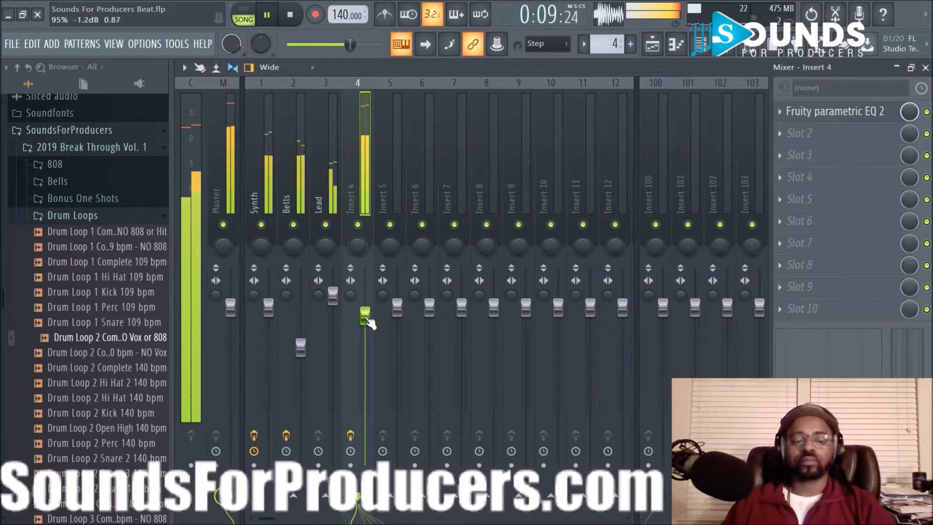
left_click(800, 111)
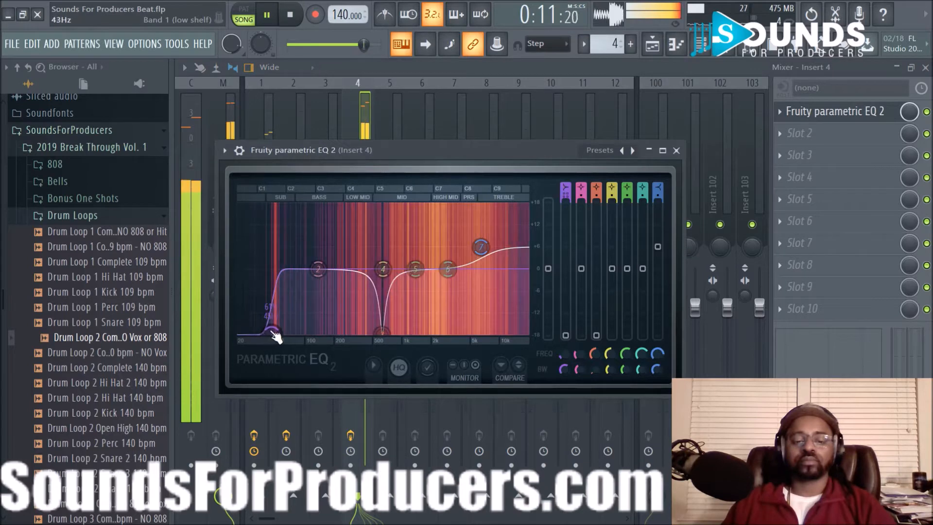
left_click_drag(273, 332, 294, 332)
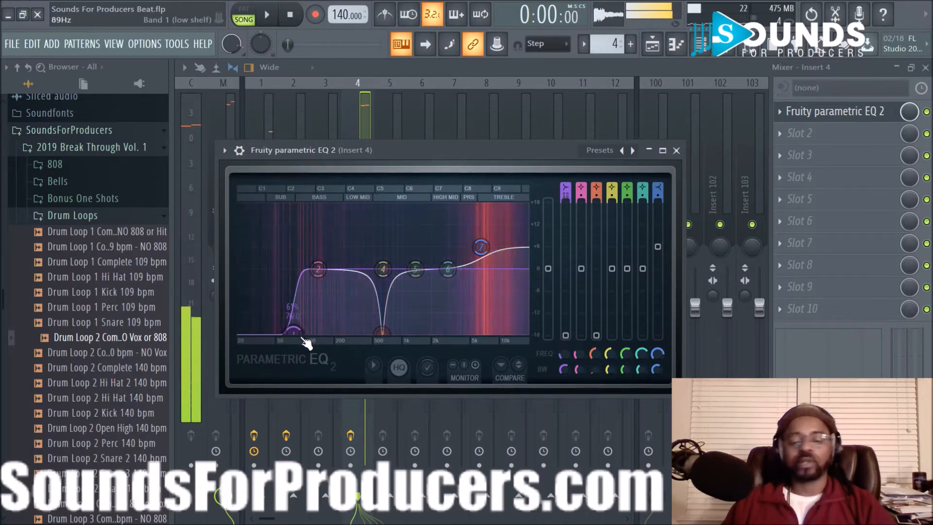
key("space")
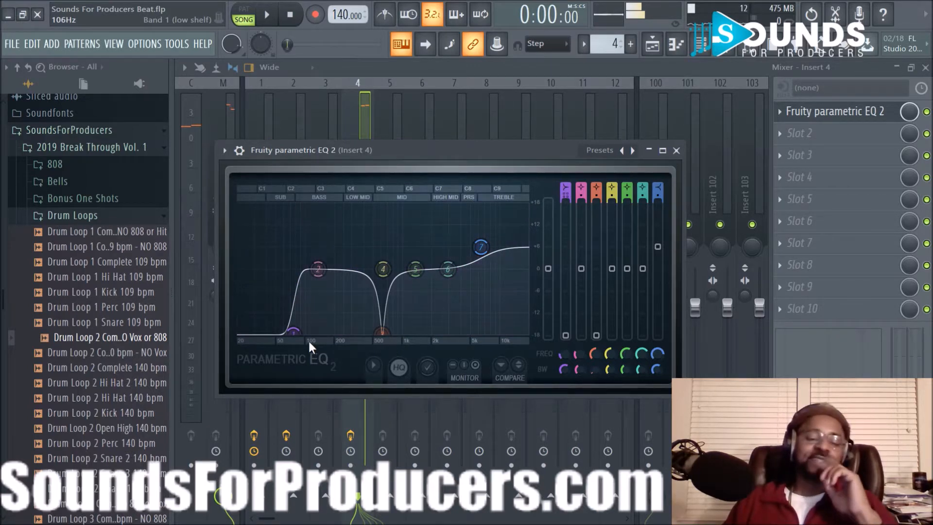
left_click_drag(294, 332, 273, 333)
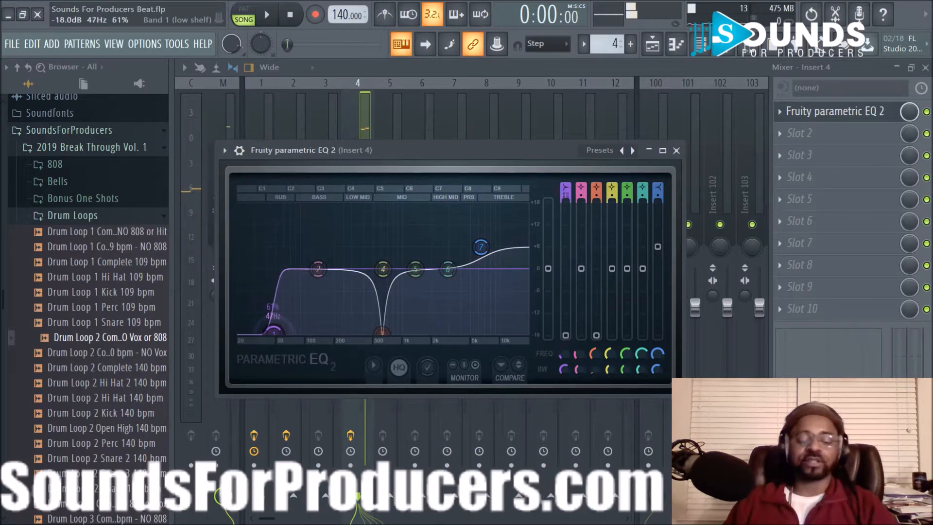
key("space")
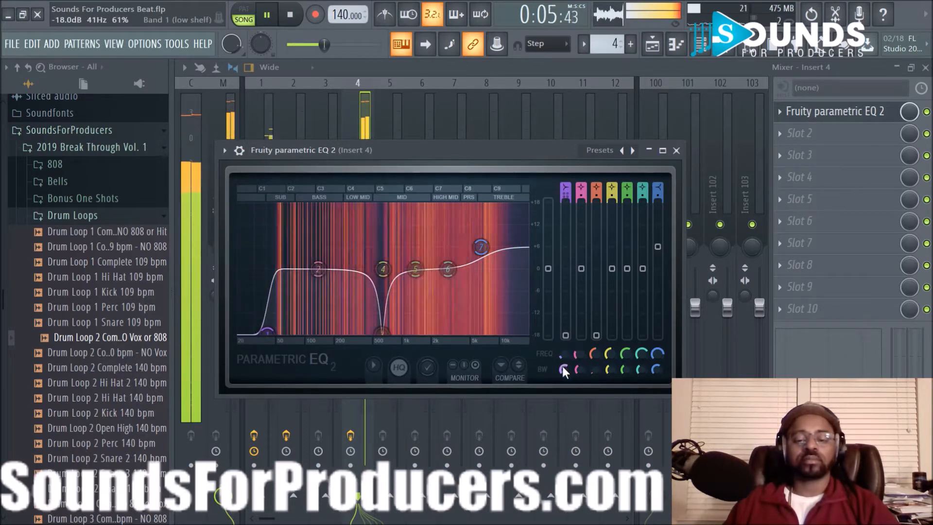
left_click_drag(562, 367, 563, 381)
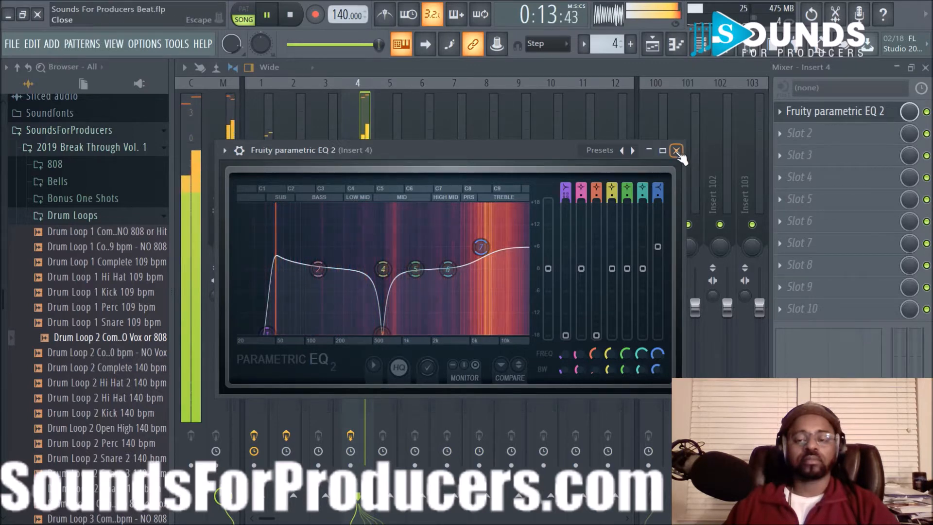
left_click(676, 150)
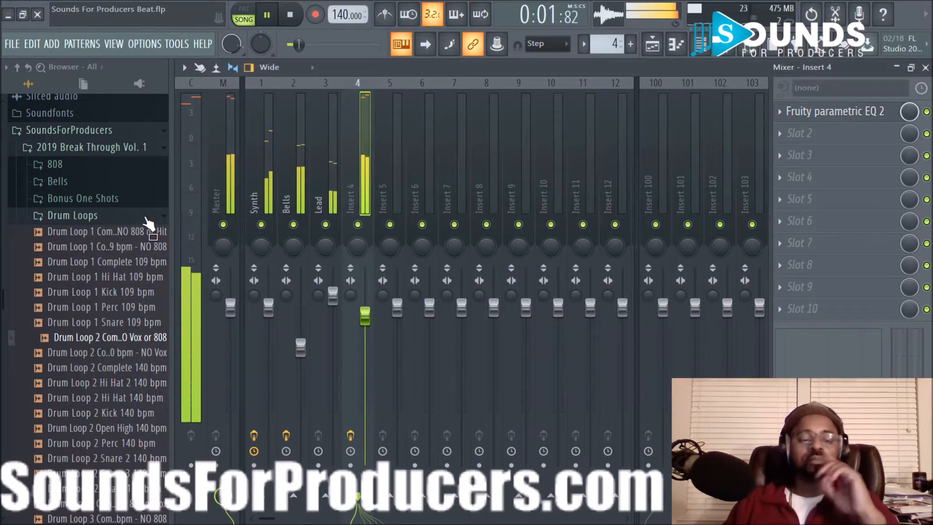
- Rename mixer track 4 as Drum Loop and save the project
right_click(351, 204)
left_click(423, 95)
type("Drum Loop")
key("Return")
key("ctrl+s")
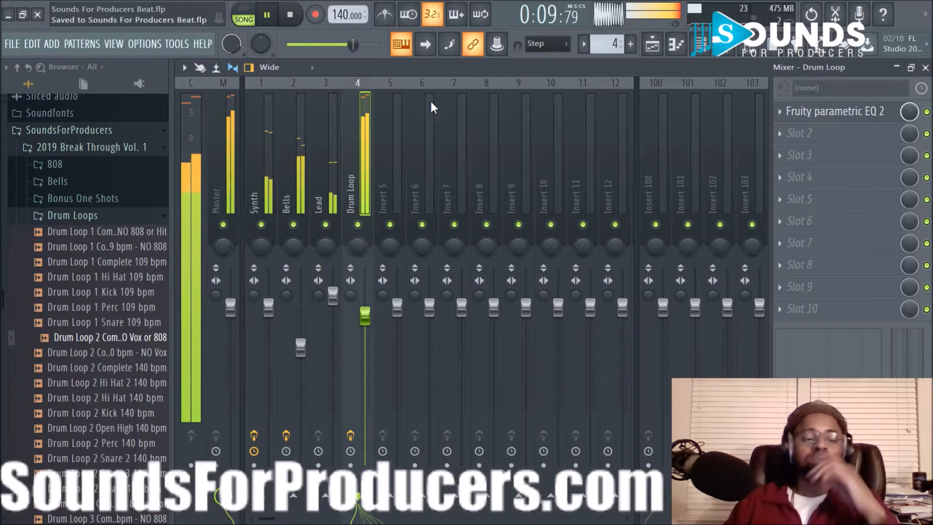
- Preview the bonus one-shot snares Fresh Start Snare 3 and 2, and load Fresh Start Snare 2 into a new channel
left_click(89, 219)
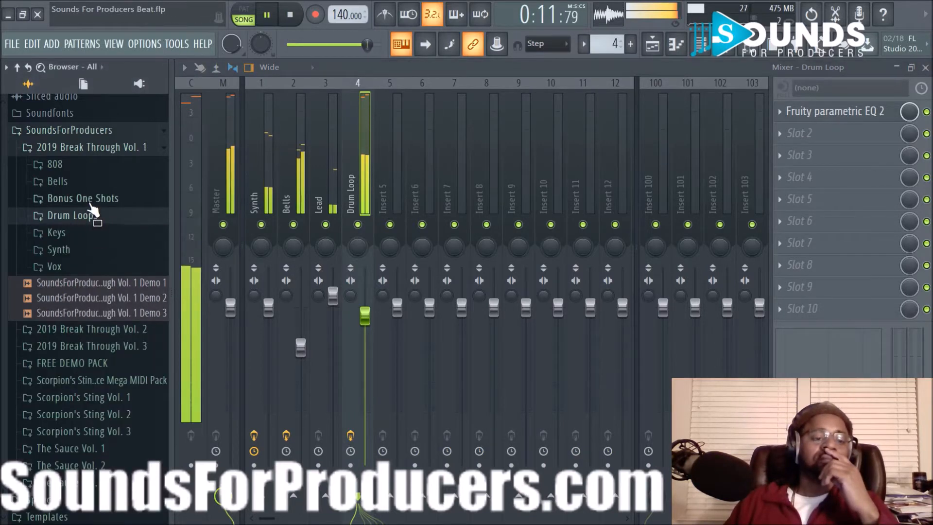
left_click(89, 204)
left_click(97, 268)
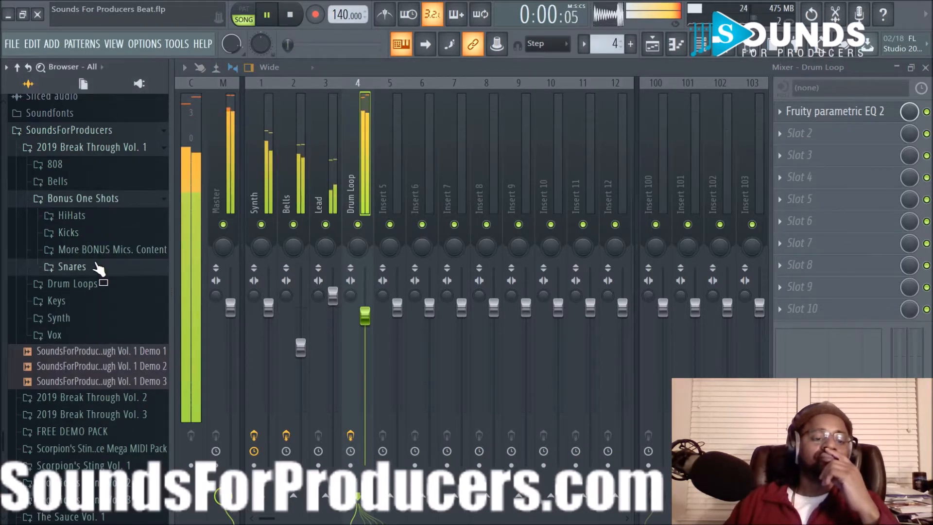
left_click(98, 286)
left_click(100, 298)
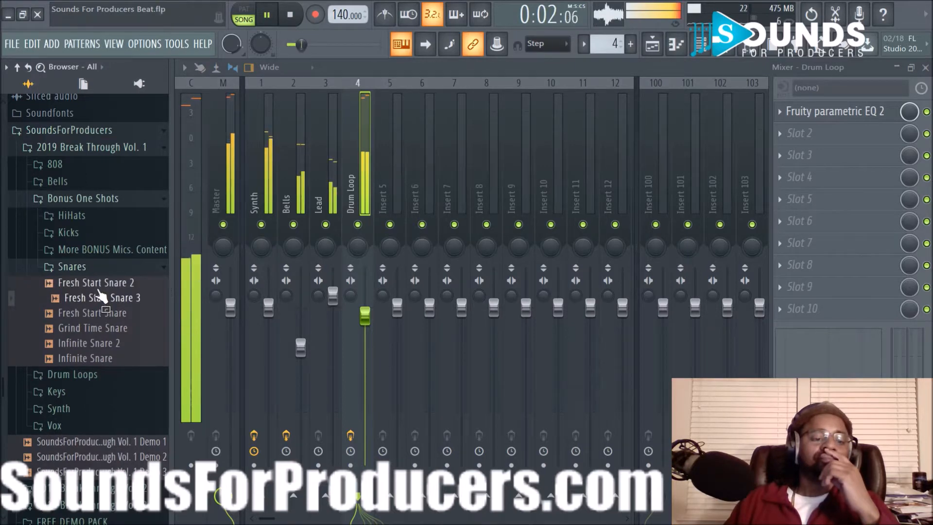
left_click(98, 287)
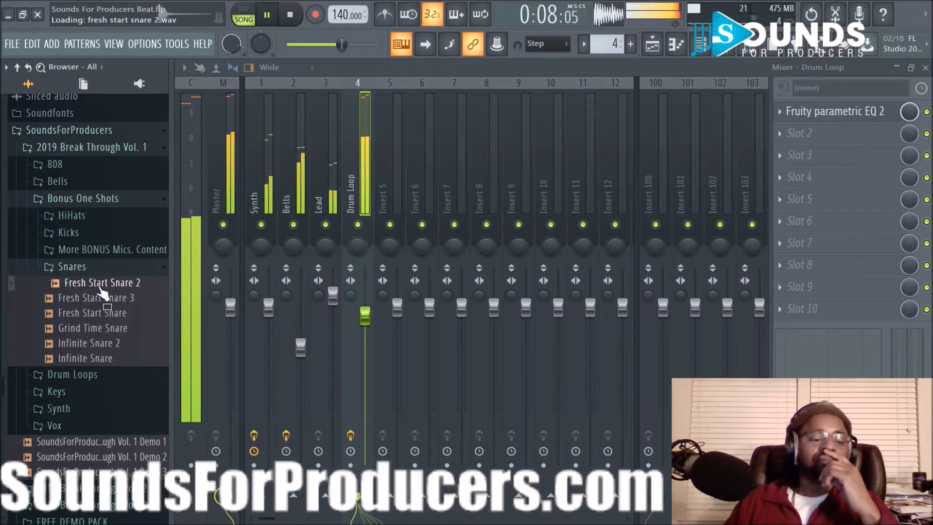
right_click(103, 283)
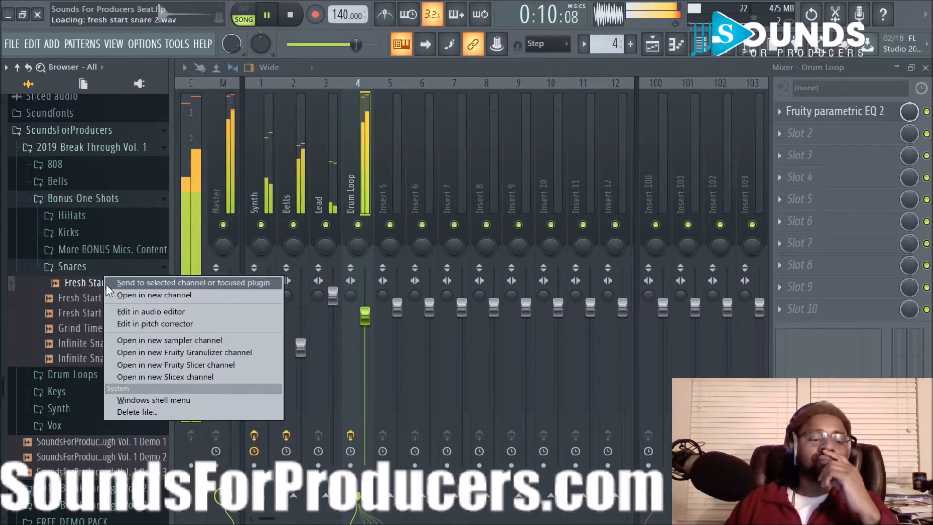
left_click(130, 295)
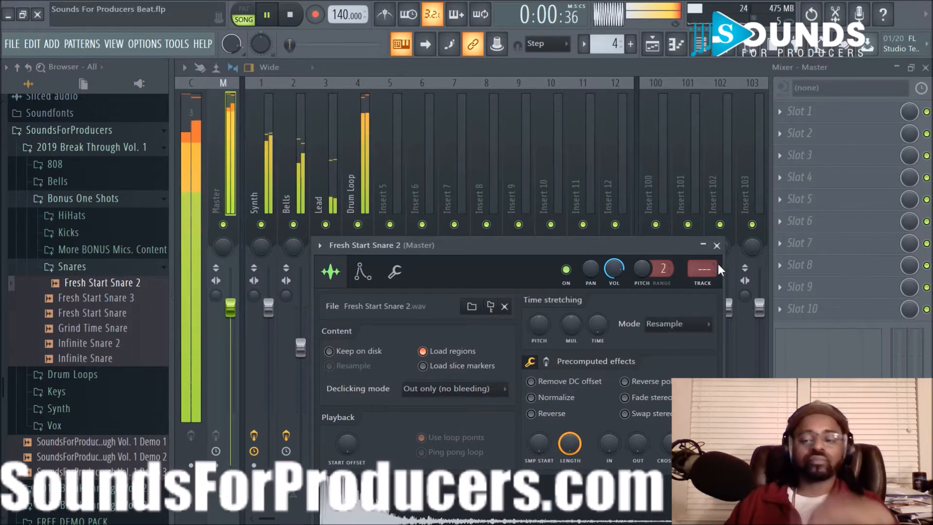
left_click(717, 245)
- Create Pattern 5 and place it on playlist Track 5 from bar 1
key("F5")
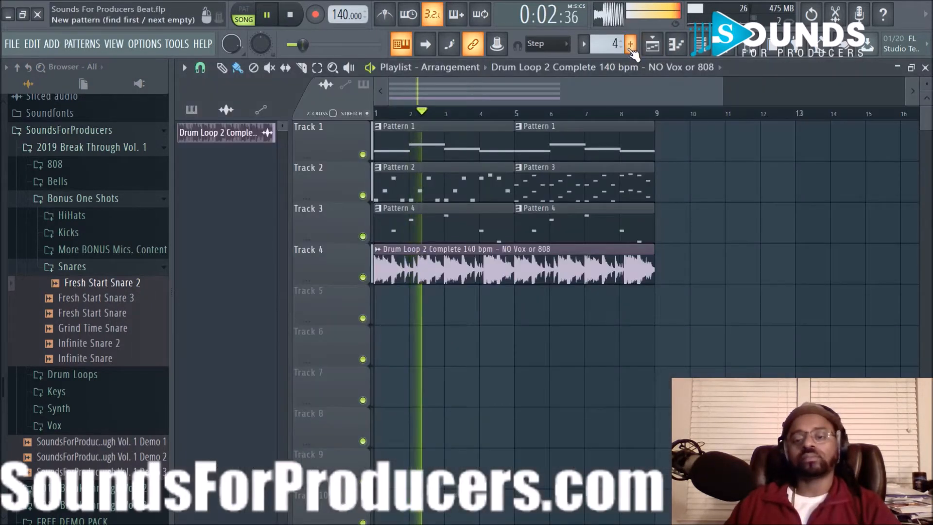
left_click(631, 44)
left_click(651, 63)
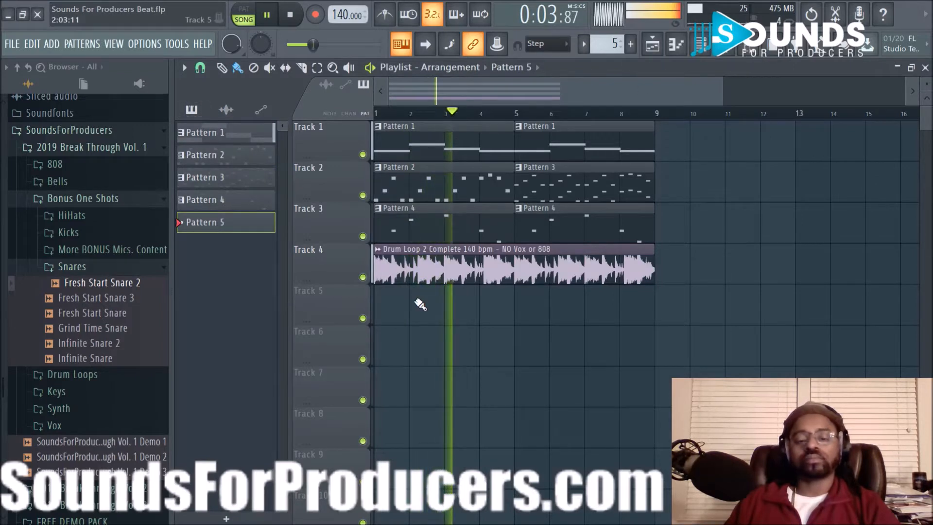
left_click(390, 312)
left_click(416, 315)
right_click(425, 313)
left_click_drag(406, 306, 432, 309)
key("space")
key("space")
- Show the channel rack and replay the opening of the arrangement to find where the snare should hit
left_click(701, 44)
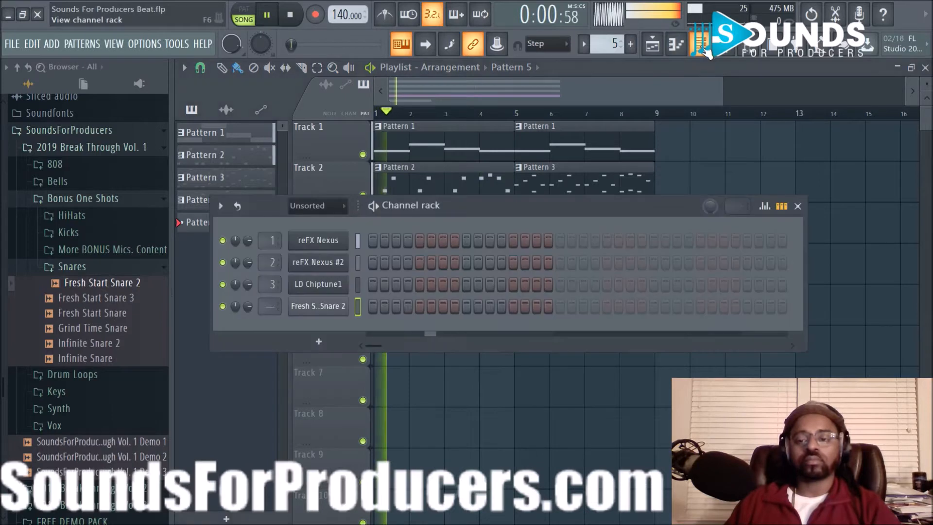
key("space")
key("space")
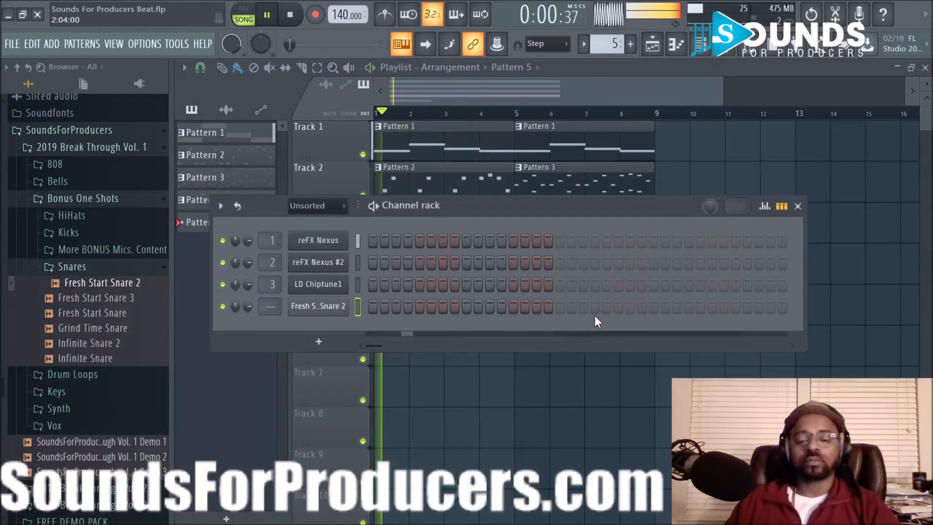
key("space")
key("space")
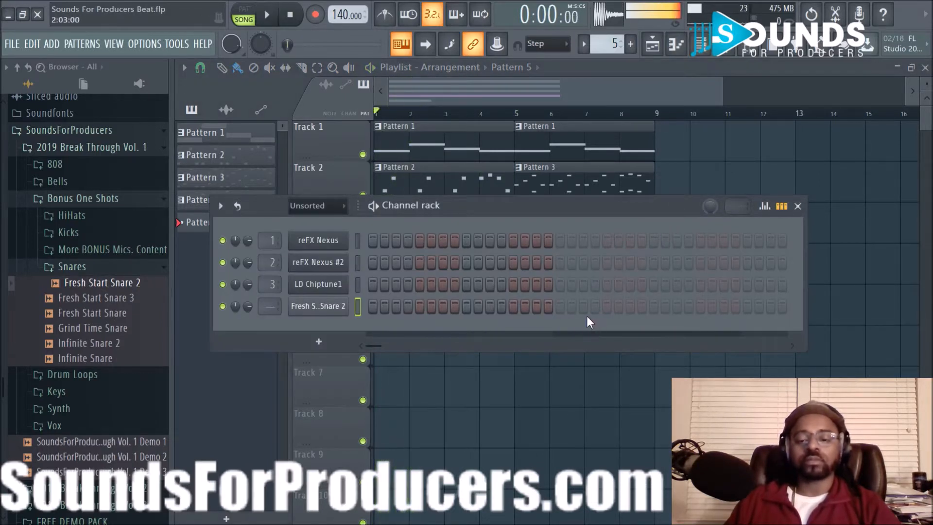
key("space")
key("space")
- Try a Fresh Start Snare 2 hit on step 9 of Pattern 5, remove it and place the hit on step 15
left_click_drag(468, 308, 479, 310)
key("space")
key("space")
key("space")
key("space")
right_click(482, 308)
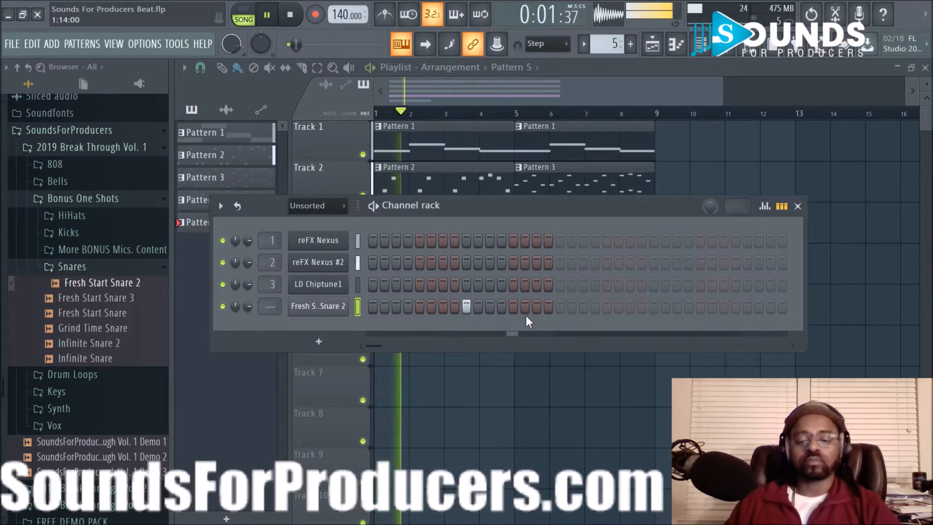
key("space")
key("space")
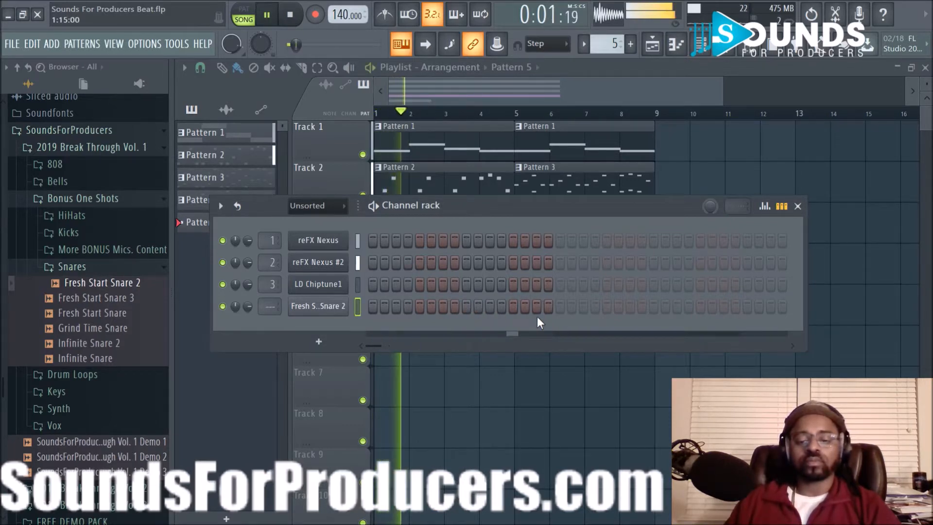
key("space")
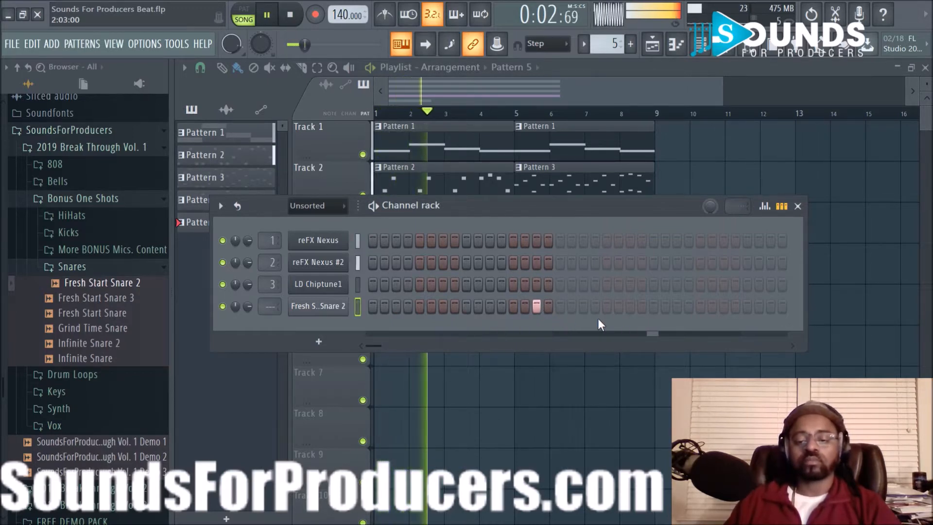
- Add Fresh Start Snare 2 hits on steps 25, 29 and 30 of Pattern 5 and close the channel rack
left_click(678, 306)
key("space")
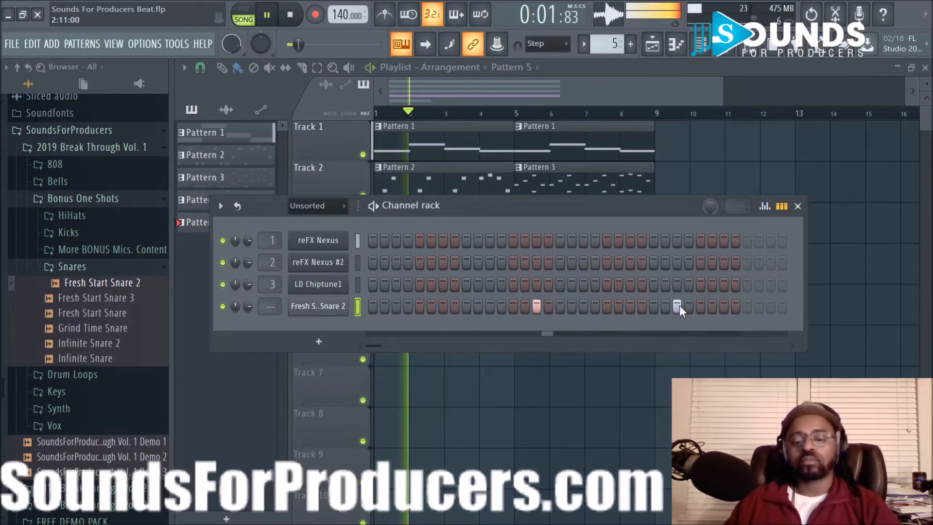
left_click(666, 307)
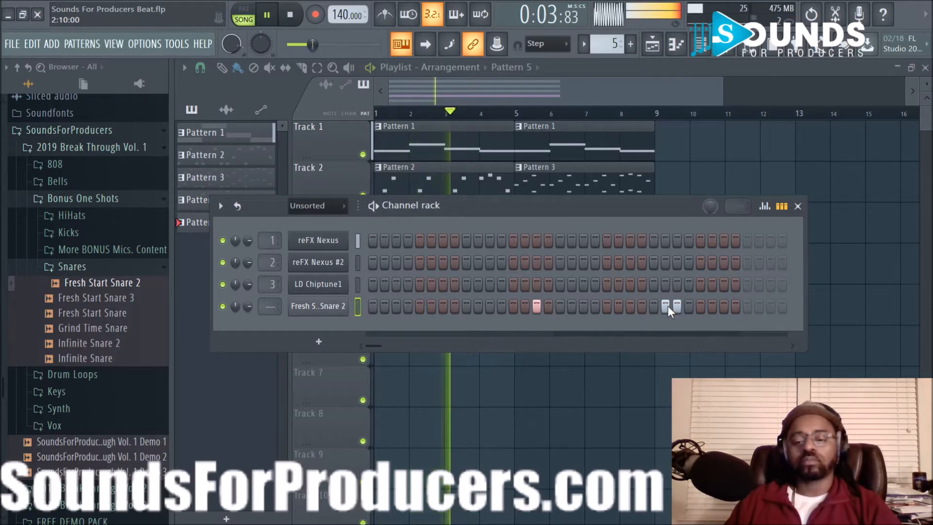
left_click(678, 307)
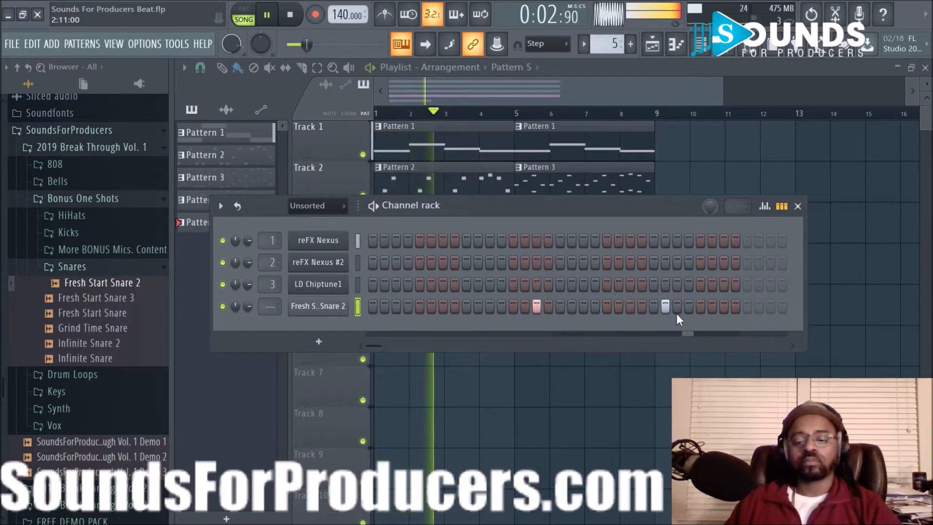
left_click(657, 305)
left_click(665, 306)
key("space")
left_click(701, 307)
left_click(711, 307)
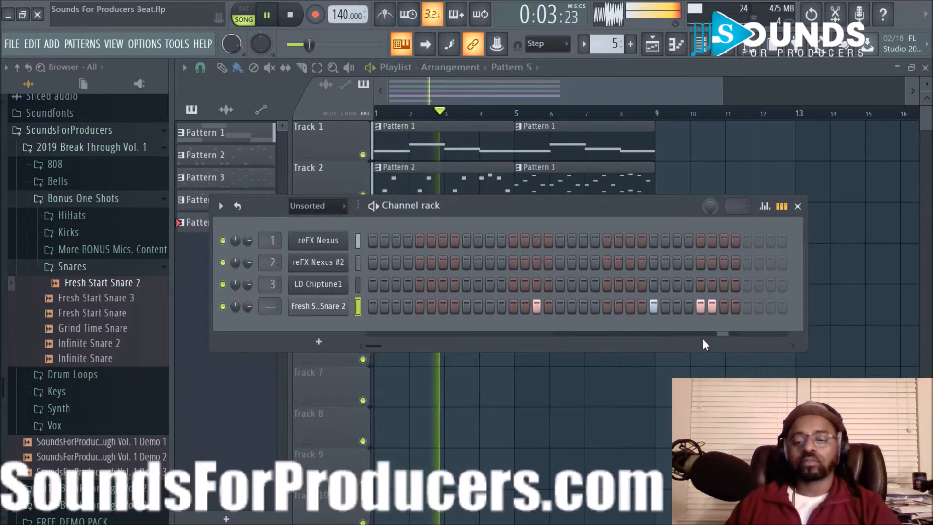
left_click(797, 207)
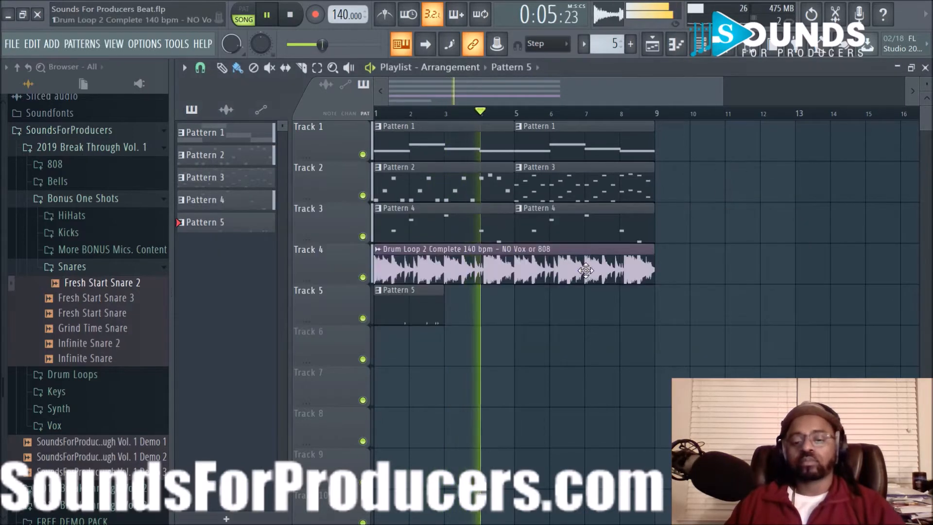
- Repeat the Pattern 5 clip along Track 5 through the end of bar 8 and stop playback
left_click(475, 308)
left_click_drag(514, 312, 533, 312)
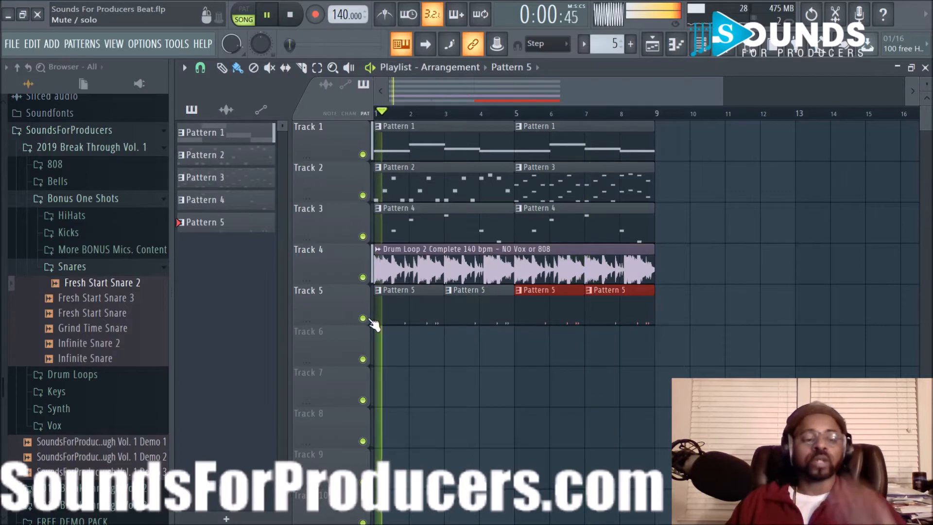
key("space")
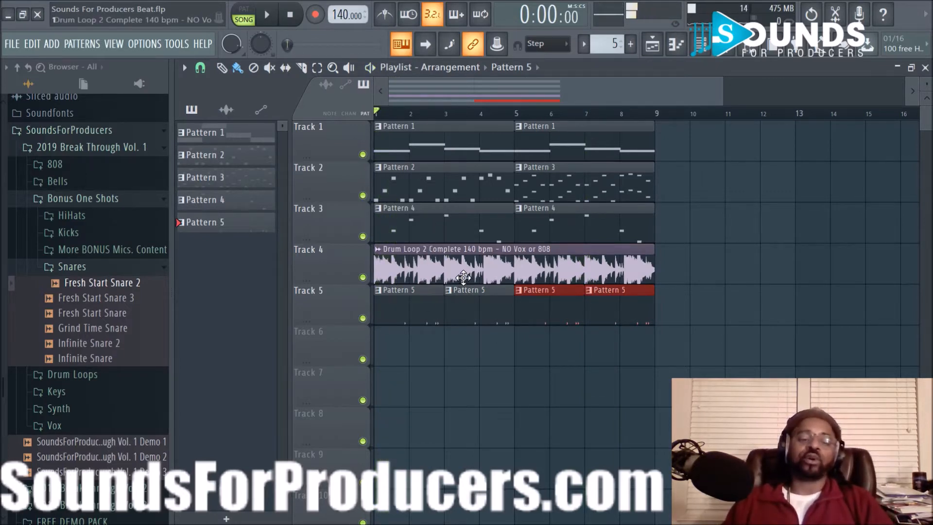
- Collapse the Snares folder and look through the More BONUS Mics. Content one shots
left_click(120, 266)
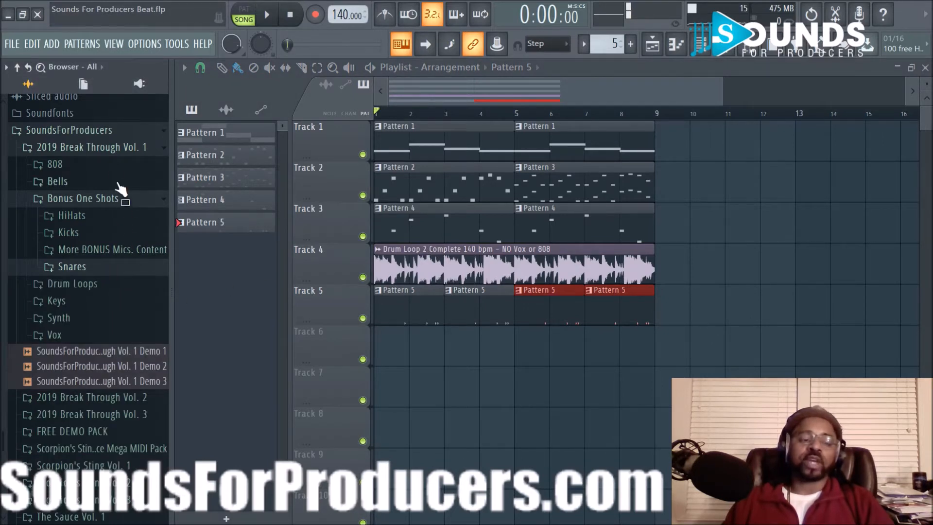
left_click(103, 251)
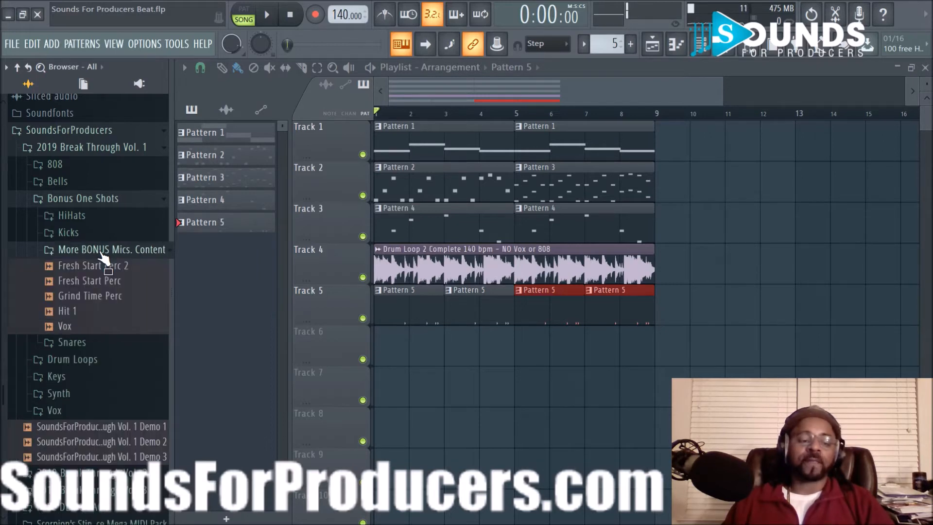
left_click(103, 251)
- Audition the Drum Loop 2 140 bpm Hi Hat 2, Hi Hat, Kick and Open High loops and collapse the Drum Loops folder
left_click(80, 284)
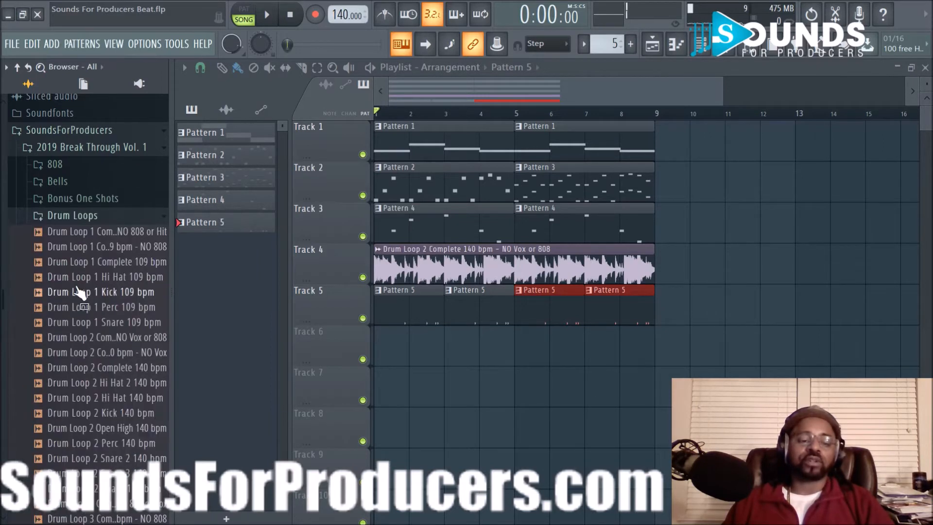
left_click(108, 385)
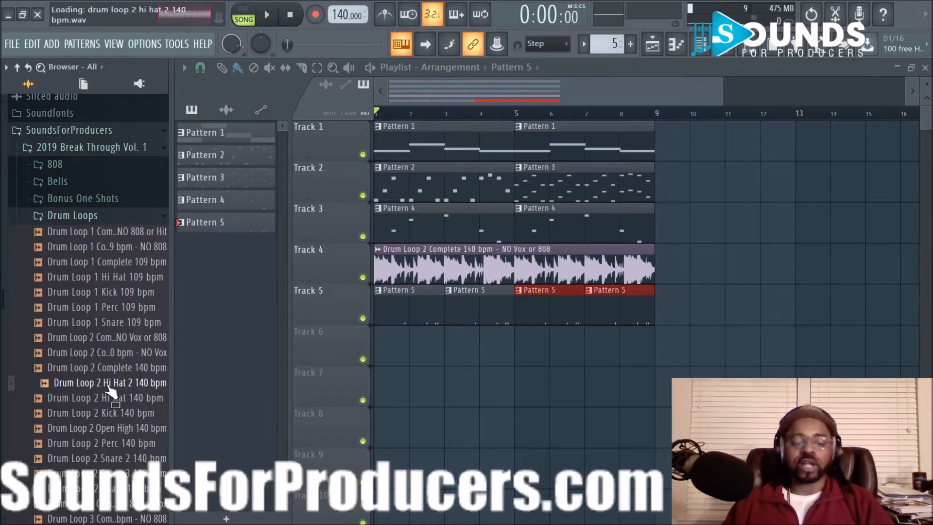
left_click(109, 399)
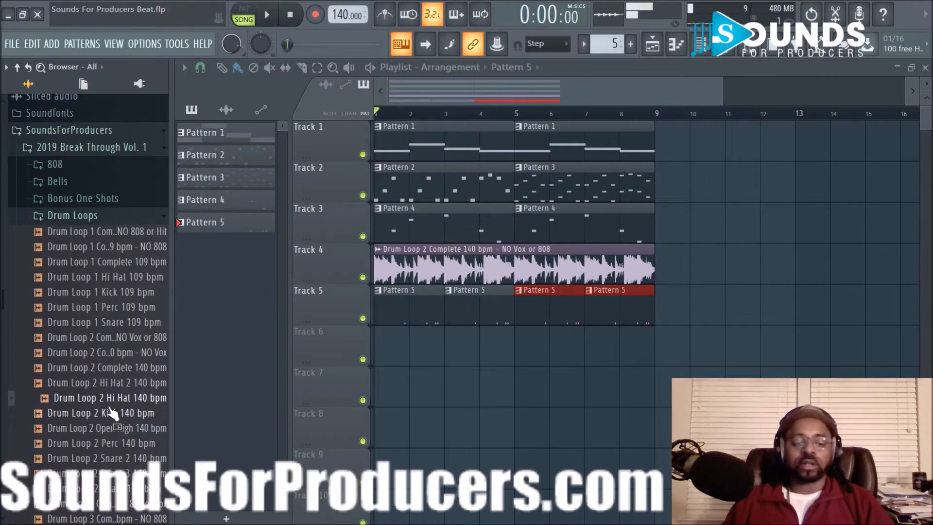
left_click(110, 414)
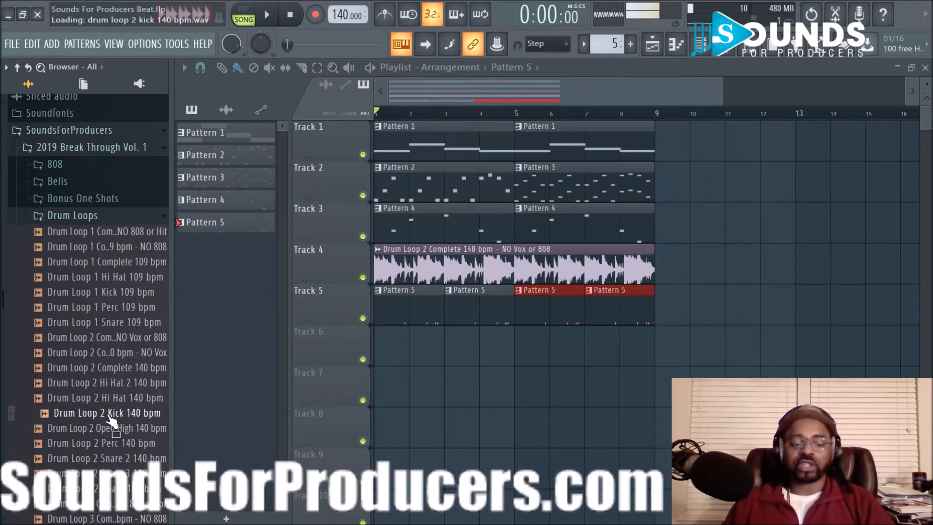
left_click(111, 429)
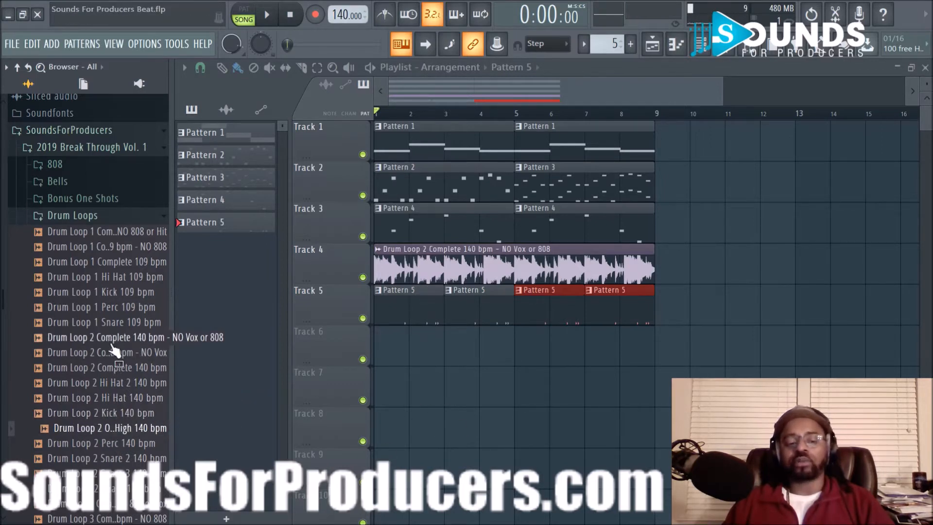
left_click(96, 217)
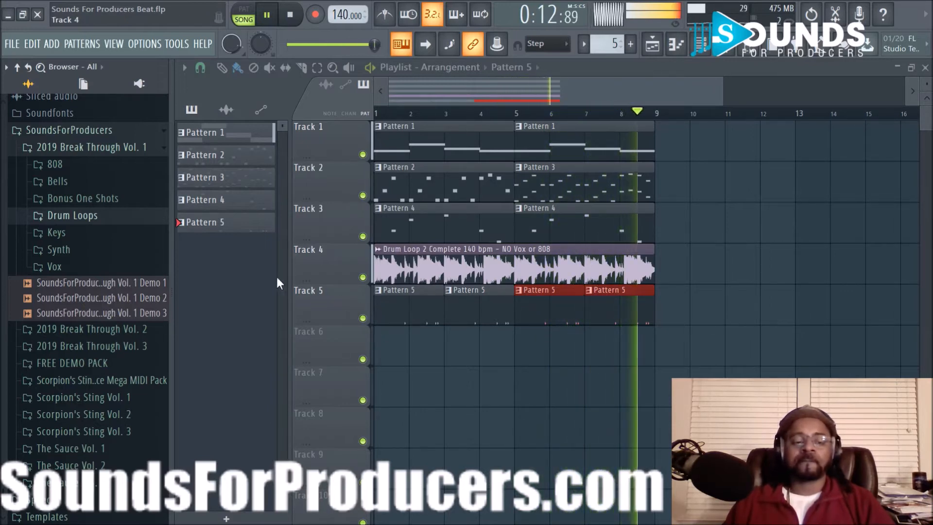
- Look through the Synth, Bonus One Shots, Bells and 808 folders of 2019 Break Through Vol. 1 during playback and stop the song
left_click(86, 251)
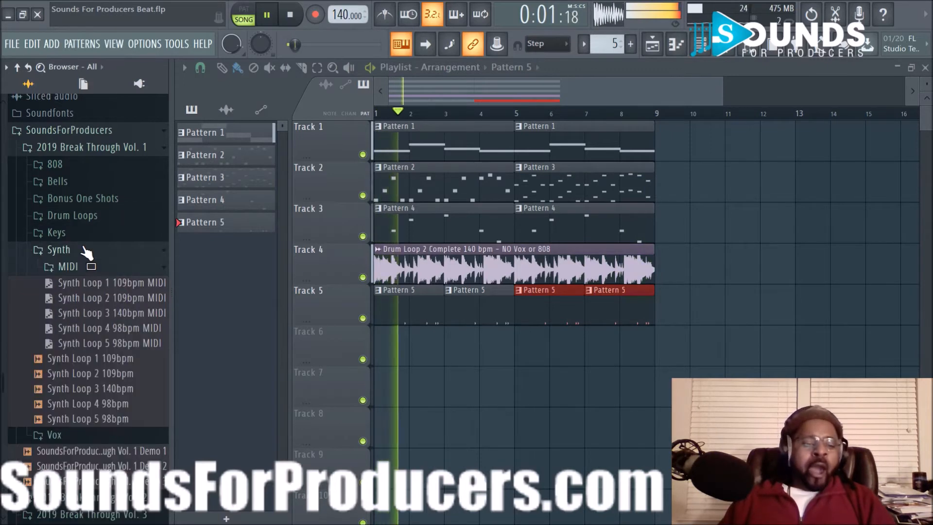
left_click(87, 250)
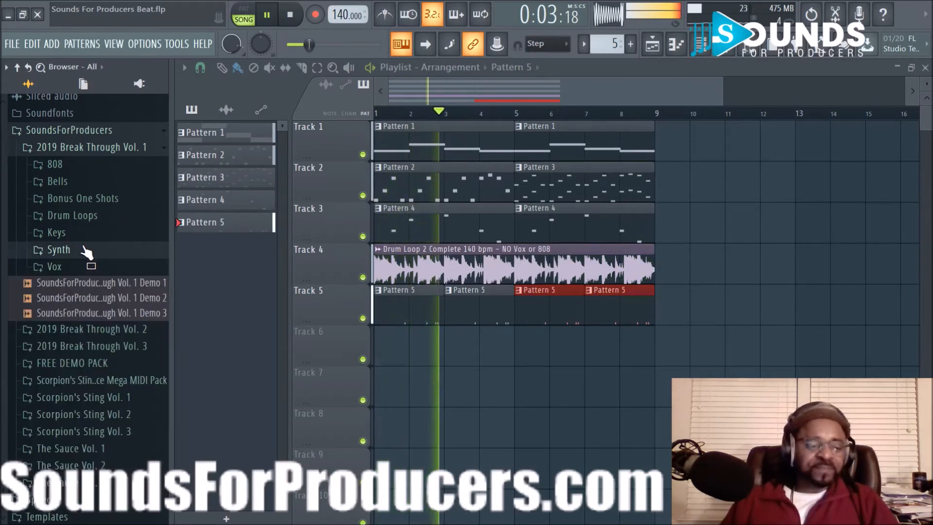
left_click(98, 199)
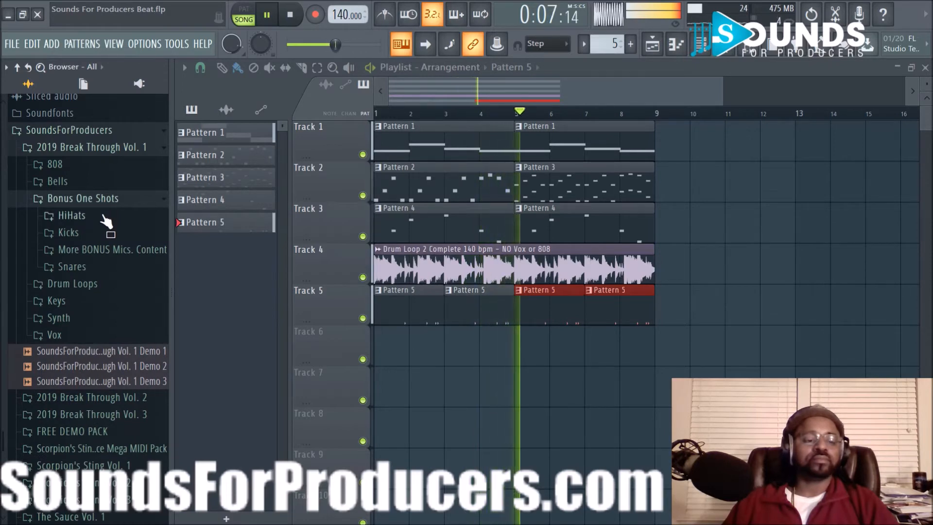
left_click(96, 199)
left_click(92, 183)
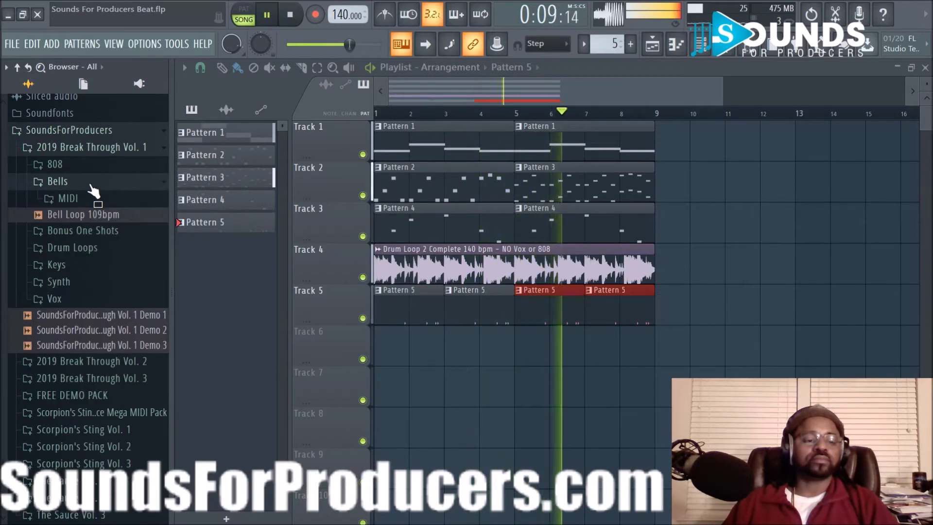
left_click(93, 183)
left_click(92, 168)
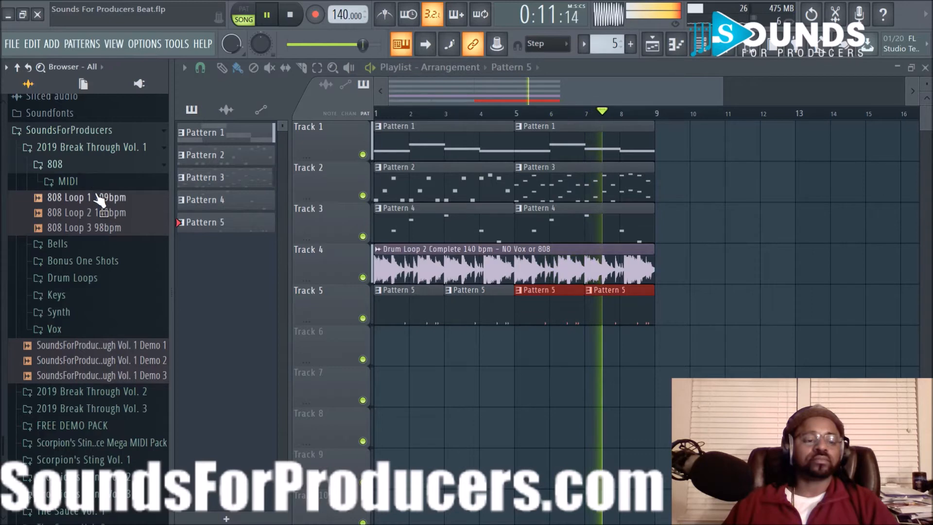
left_click(100, 168)
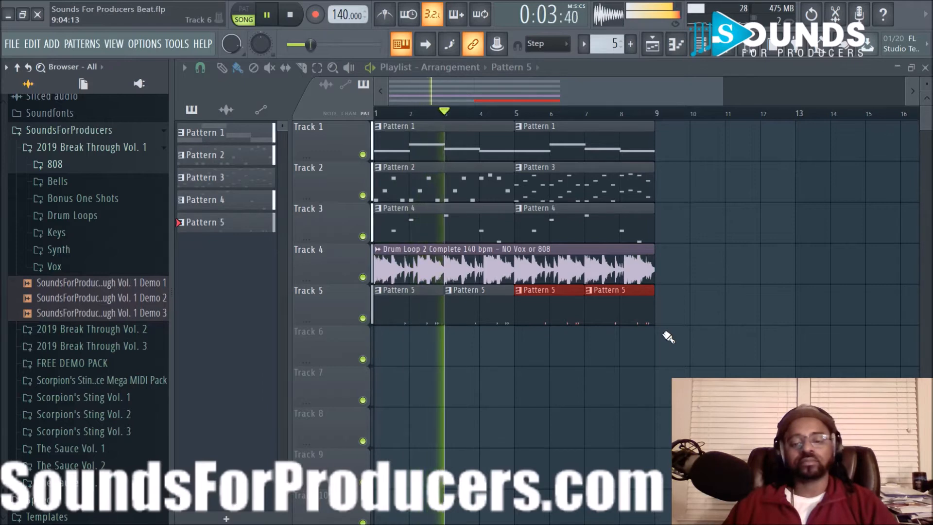
key("space")
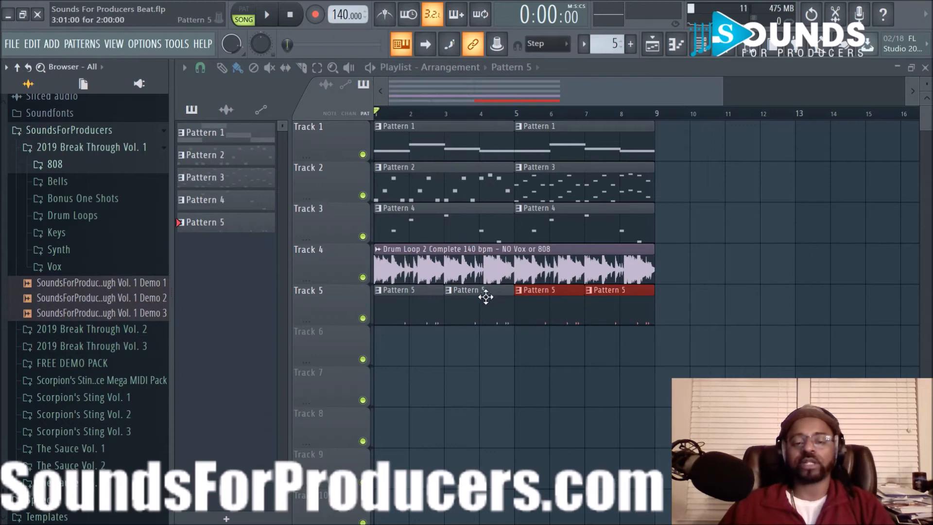
- Hide the browser to give the playlist more room and show more bars of the arrangement
left_click(750, 51)
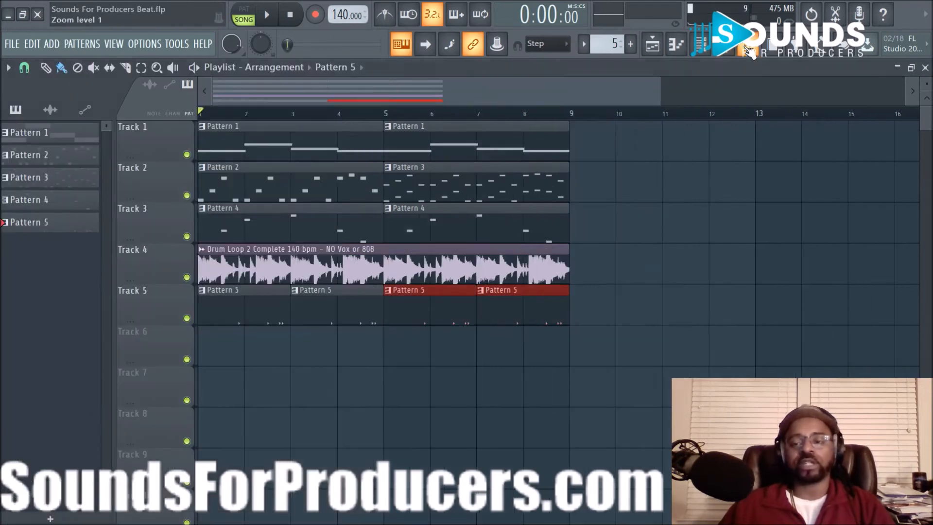
scroll(523, 114, "down", 3)
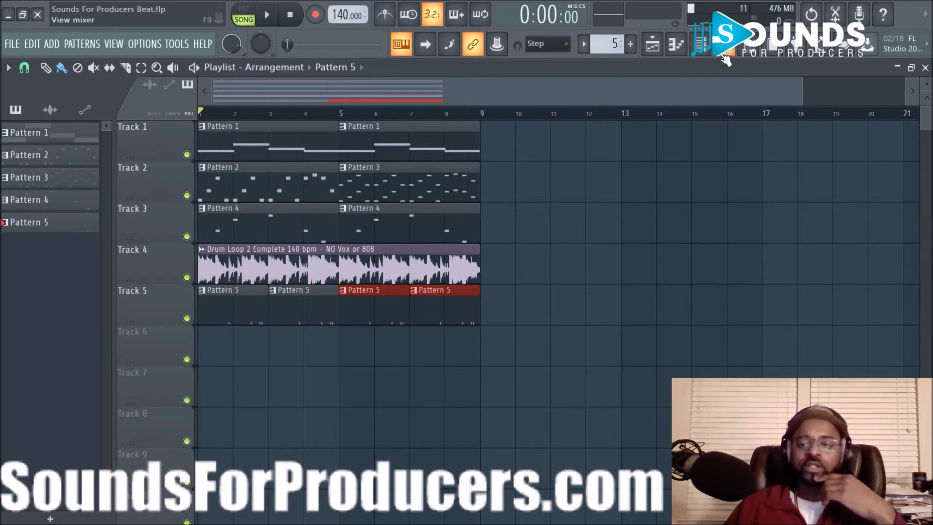
key("alt+F8")
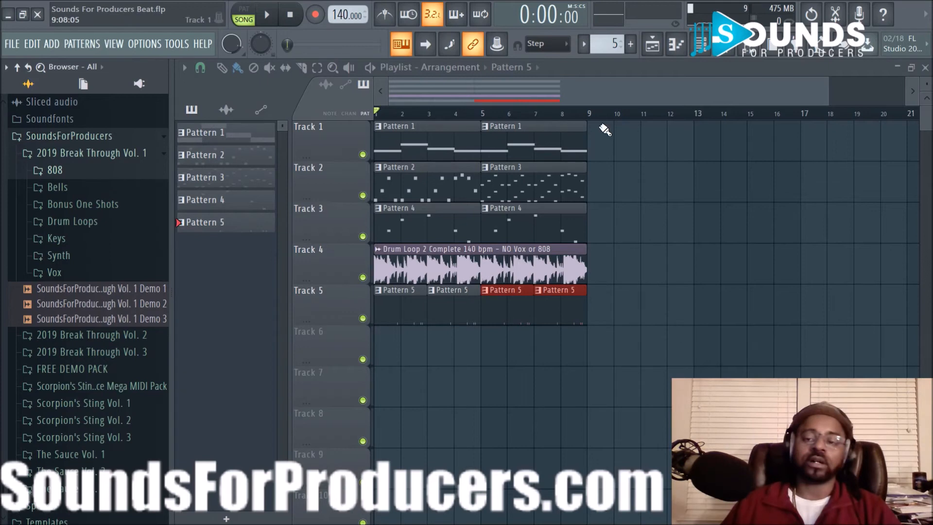
key("alt+F8")
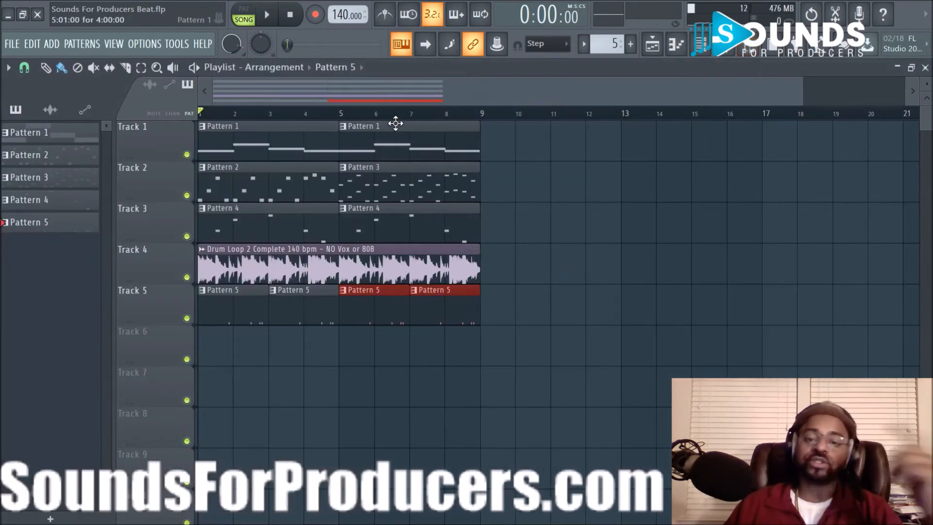
scroll(411, 118, "up", 1)
left_click_drag(444, 99, 317, 101)
scroll(341, 119, "down", 2)
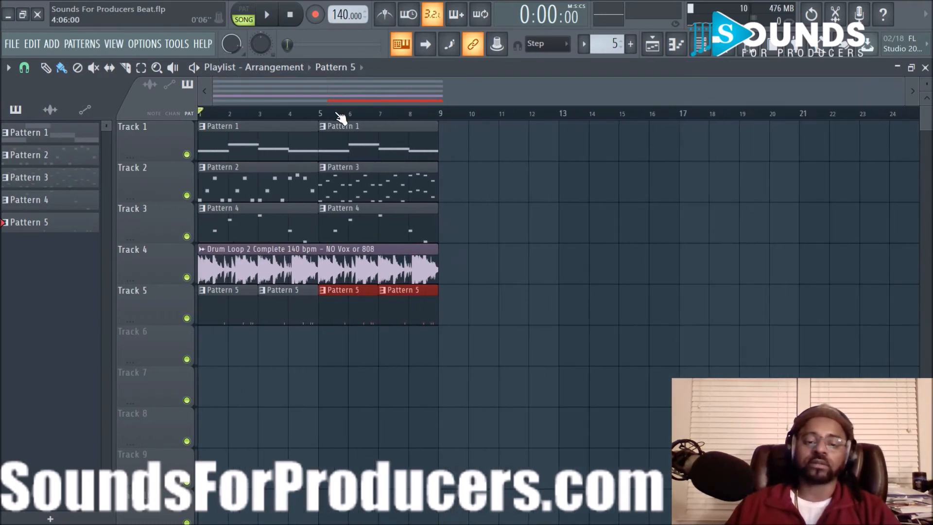
scroll(341, 119, "up", 3)
left_click_drag(363, 101, 287, 116)
scroll(321, 121, "down", 1)
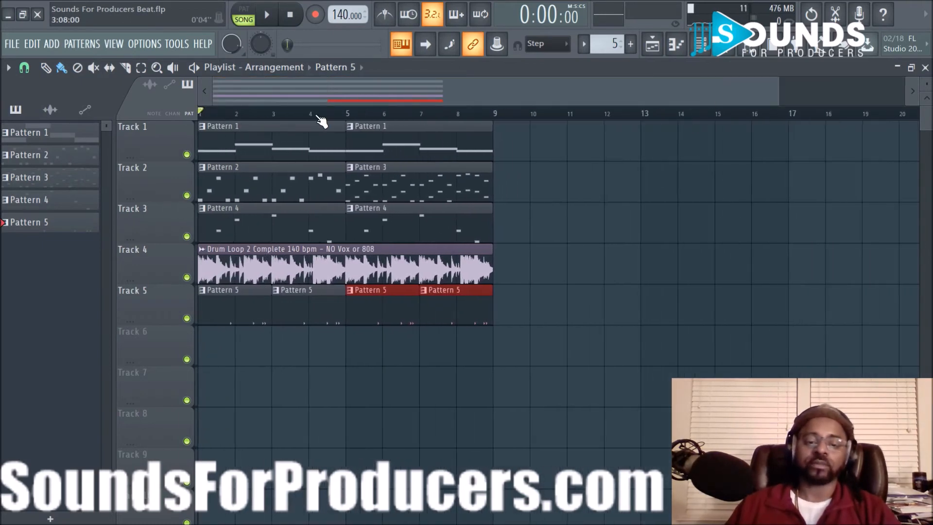
scroll(330, 119, "up", 2)
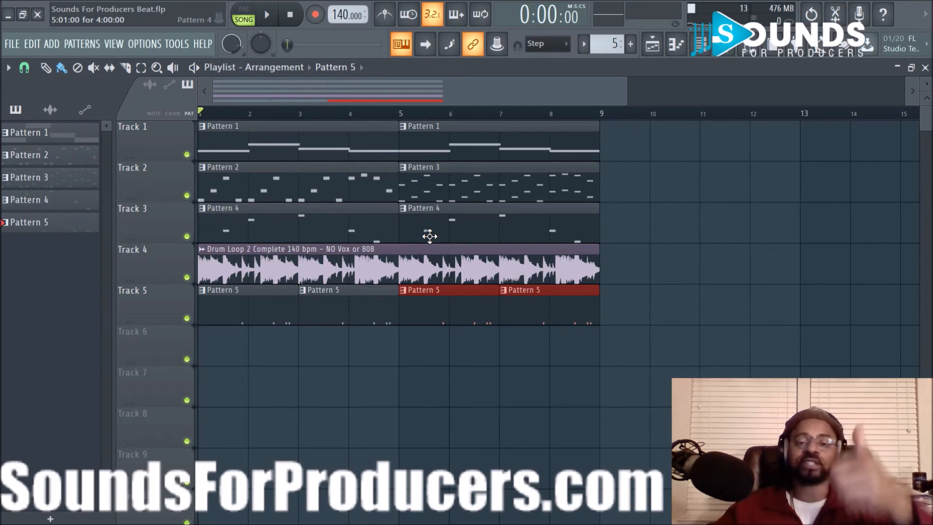
- Play the arrangement and inspect the Fresh Start Snare 2 channel's sample and miscellaneous settings, closing the channel rack at the end
key("space")
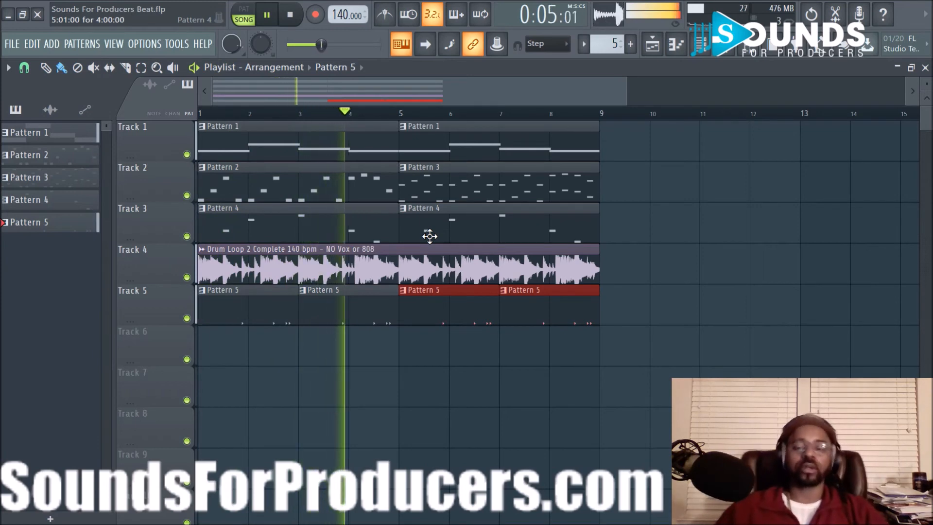
left_click(700, 44)
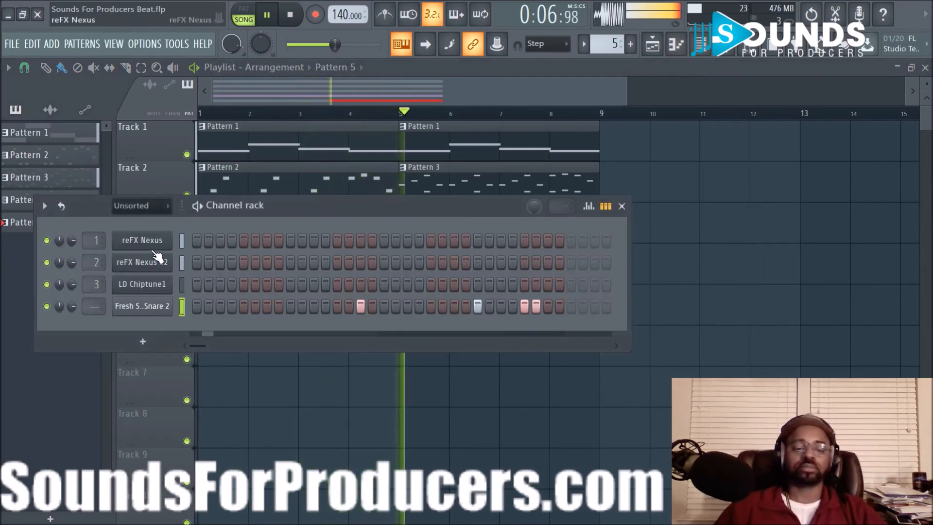
left_click(145, 306)
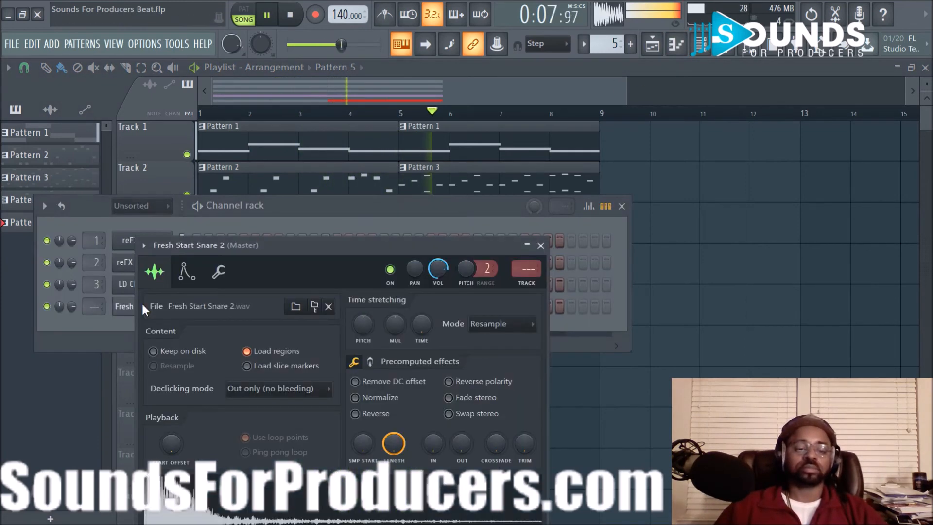
left_click(219, 271)
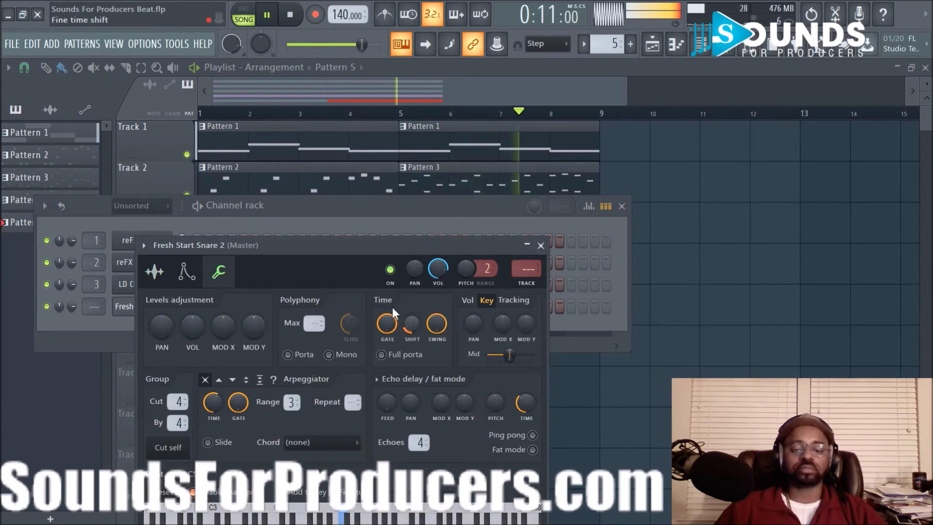
left_click(154, 272)
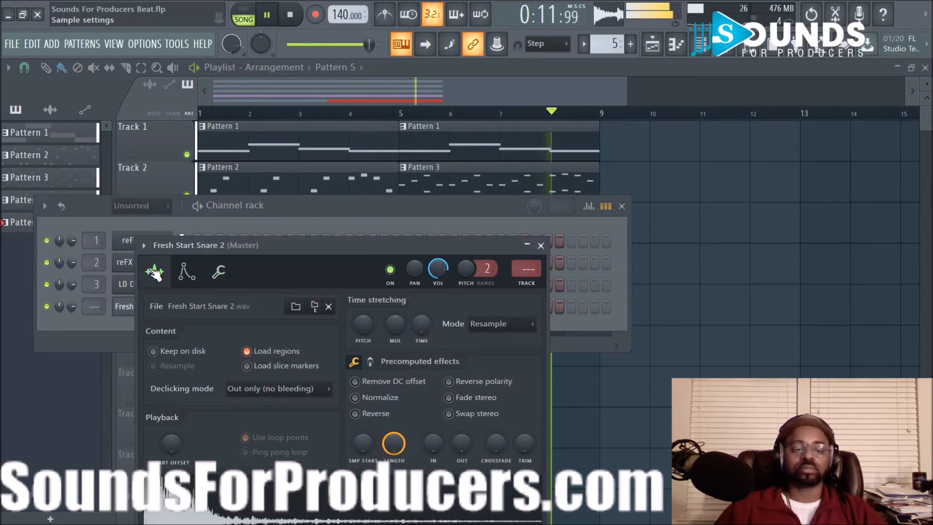
left_click(541, 246)
left_click(622, 205)
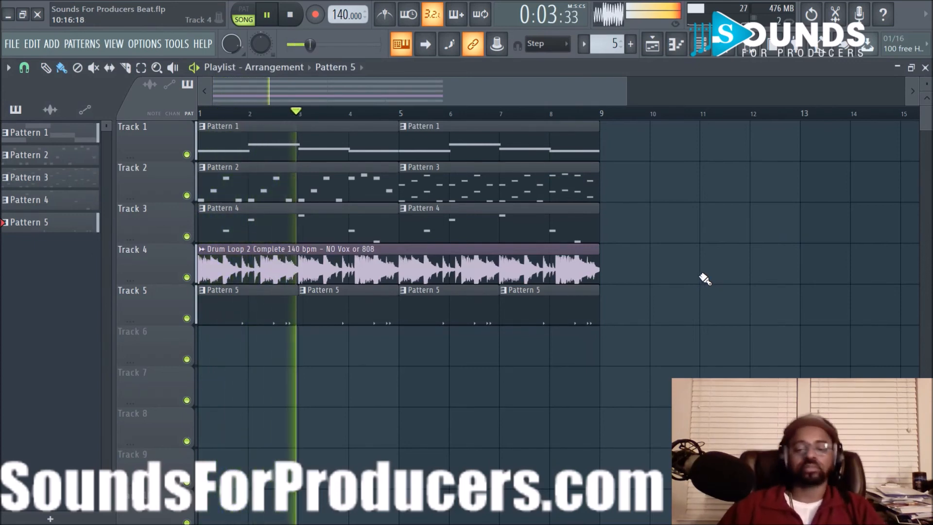
- Raise the Synth mixer track's volume slightly, lower the Drum Loop track's volume slightly and return to the playlist
key("F9")
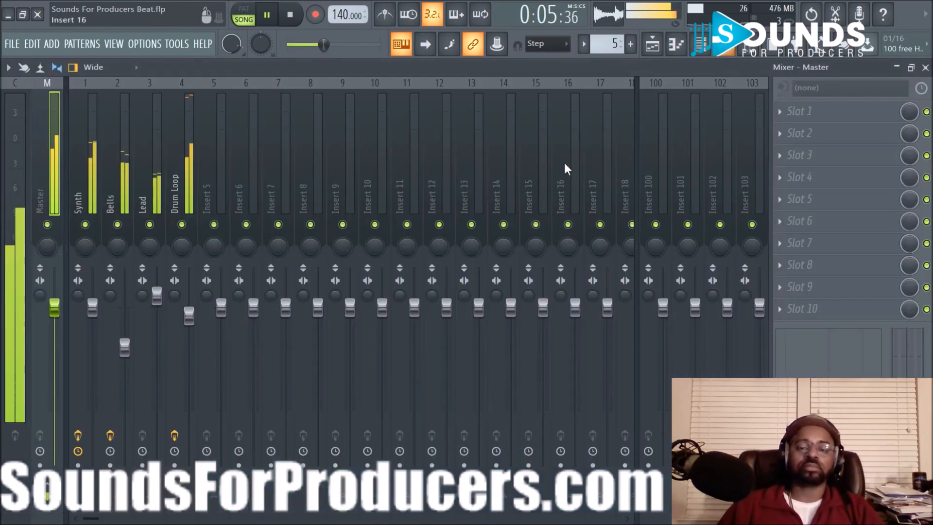
left_click_drag(93, 307, 92, 297)
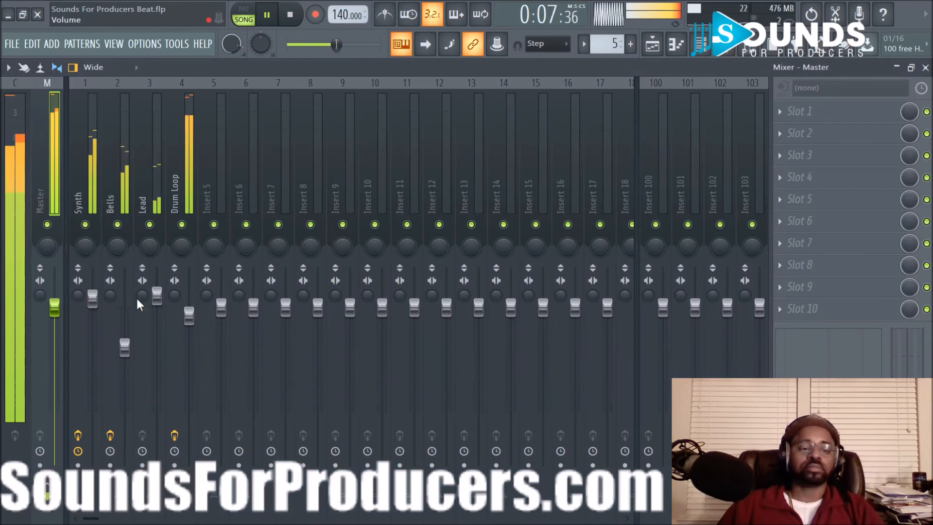
left_click_drag(190, 315, 192, 323)
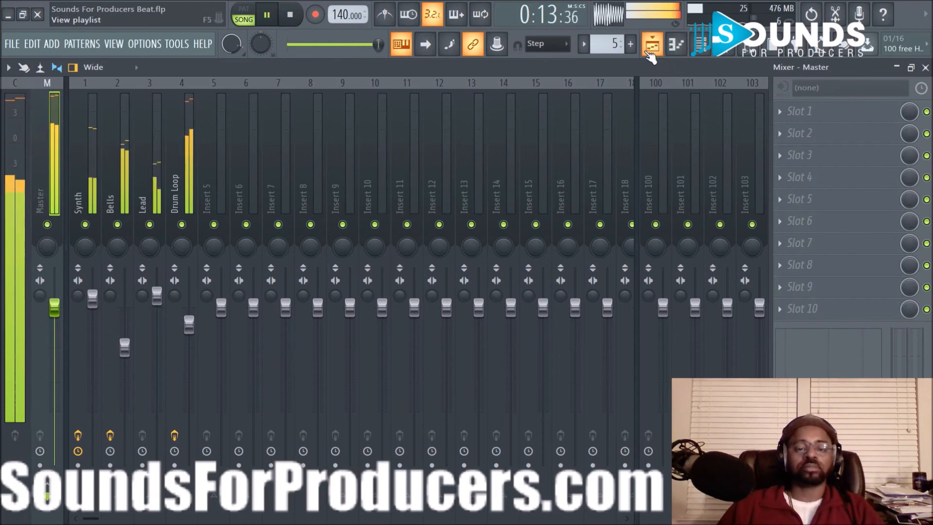
left_click(650, 56)
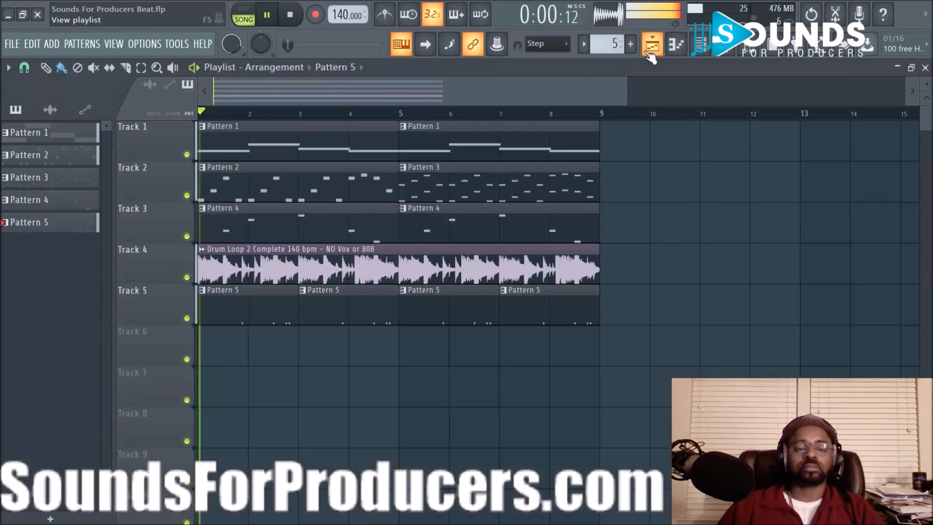
- Load Glitch2 into effect slot 1 of the Master mixer track and stop playback
left_click(737, 57)
left_click(737, 57)
left_click(735, 57)
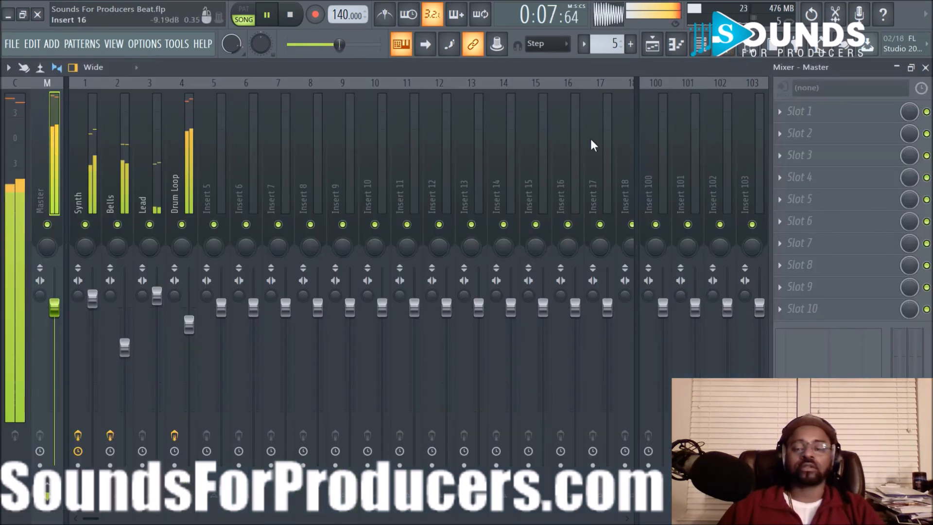
left_click(780, 111)
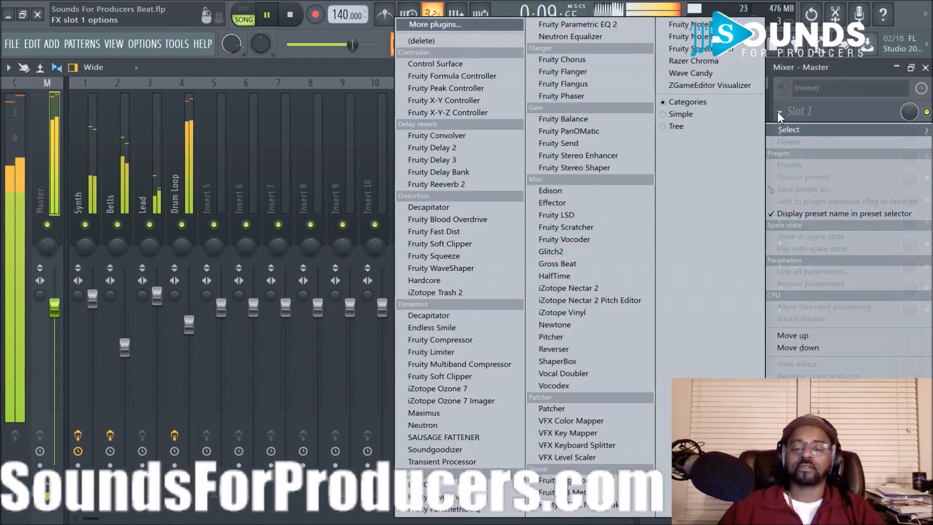
left_click(610, 250)
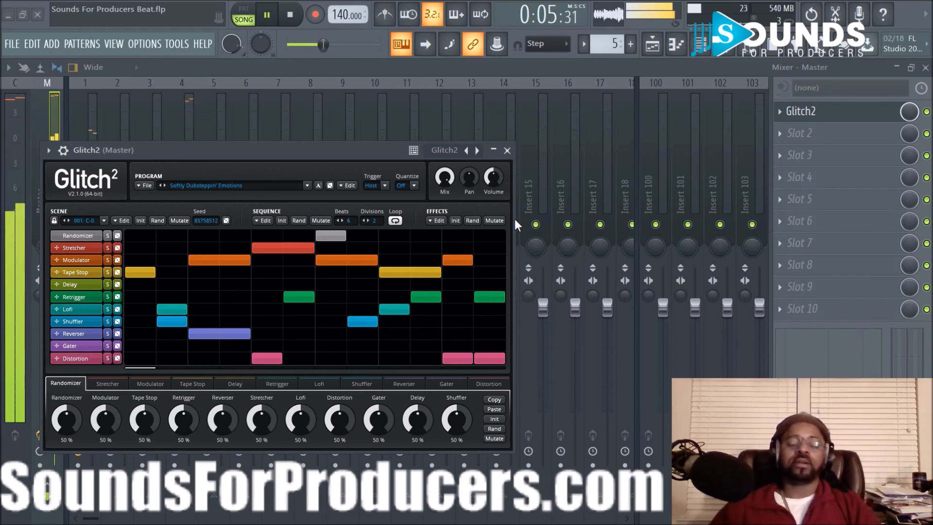
left_click(297, 19)
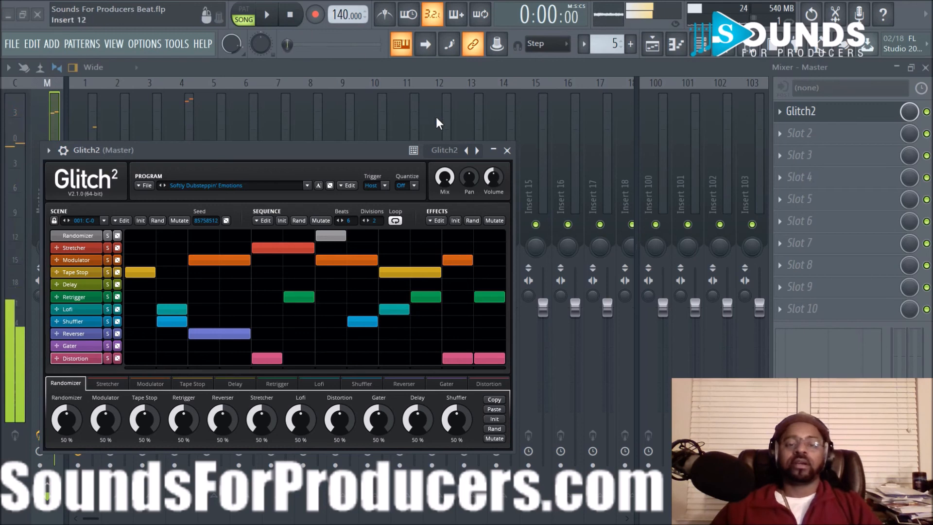